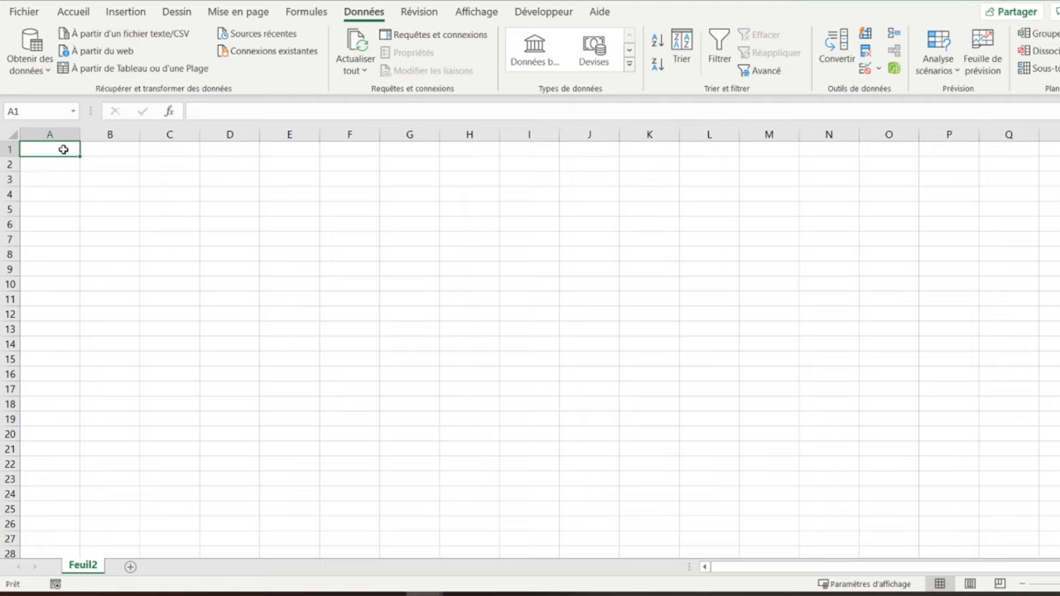
Type the title 'Suivi des factures clients' in A1 and select the title range along row 1.
type("Suivi")
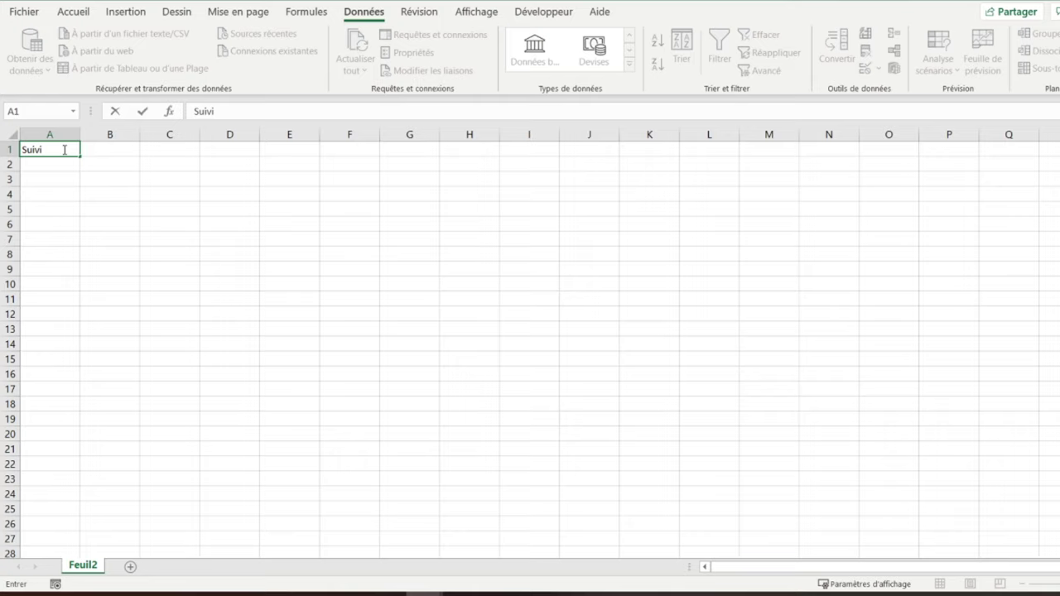
type(" des factures clients")
key("Return")
left_click(64, 150)
key("shift+Right")
key("shift+Right")
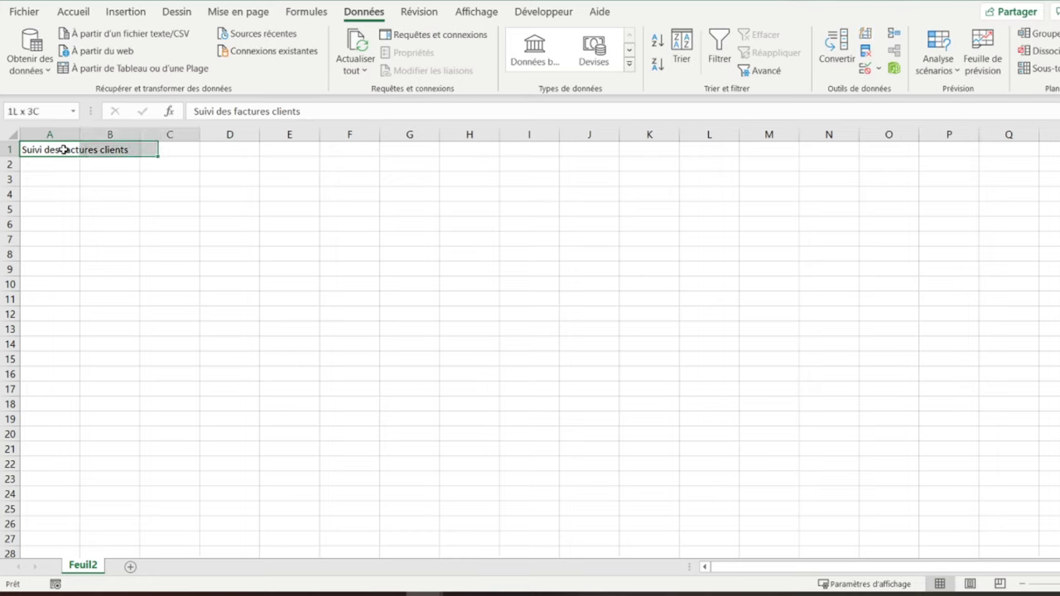
key("shift+Right")
key("shift+Right")
key("shift+Right")
key("shift+Right")
key("shift+Right")
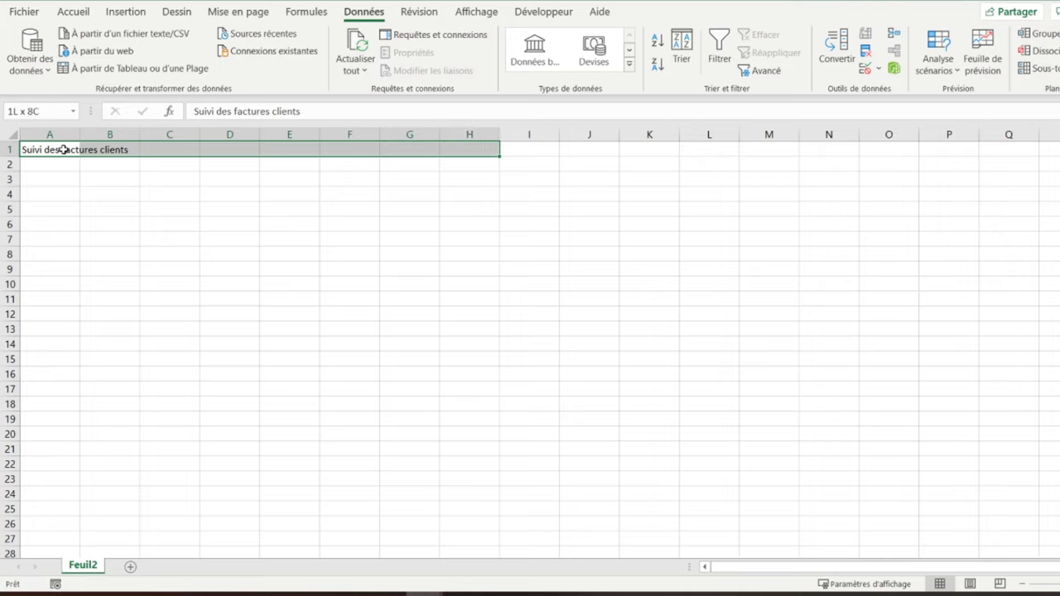
key("shift+Right")
key("shift+Right")
key("shift+Right")
key("shift+Right")
key("shift+Right")
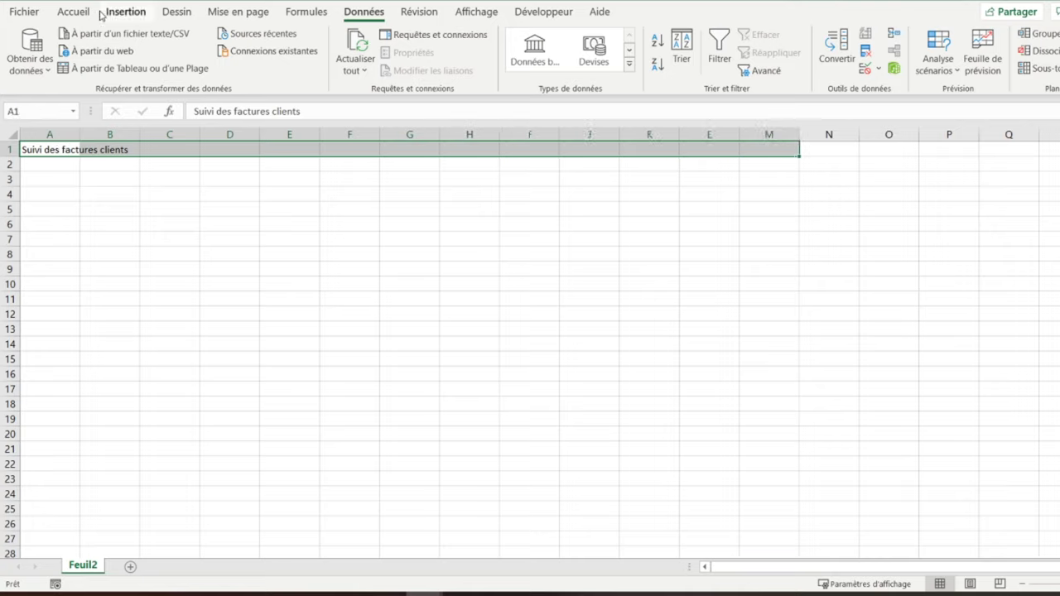
Merge and centre the title across row 1, making it bold at 14 points.
left_click(74, 12)
left_click(390, 64)
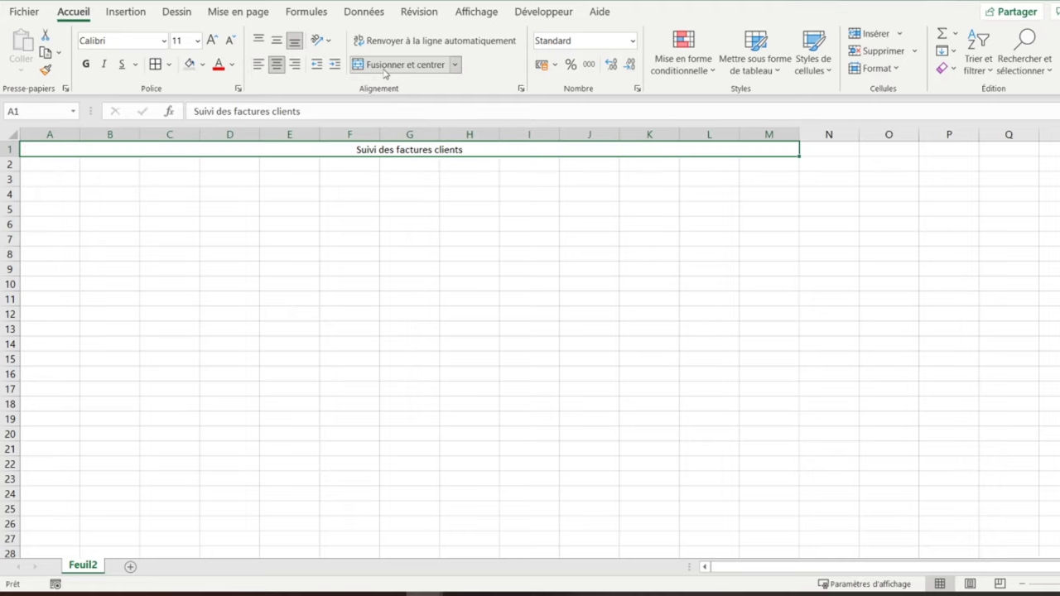
left_click(213, 40)
left_click(213, 40)
left_click(86, 64)
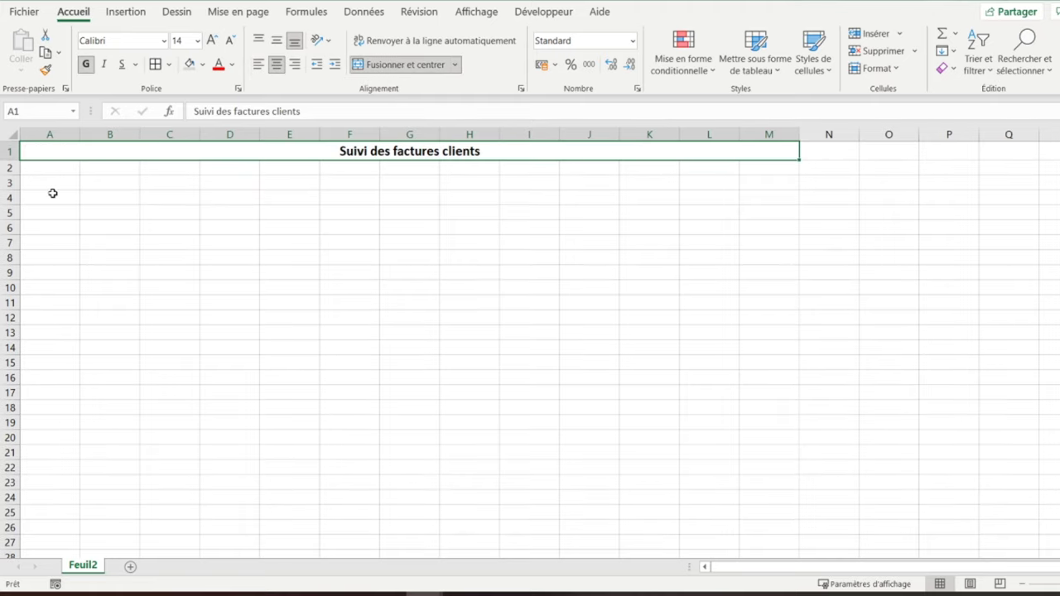
left_click(37, 133)
right_click(37, 134)
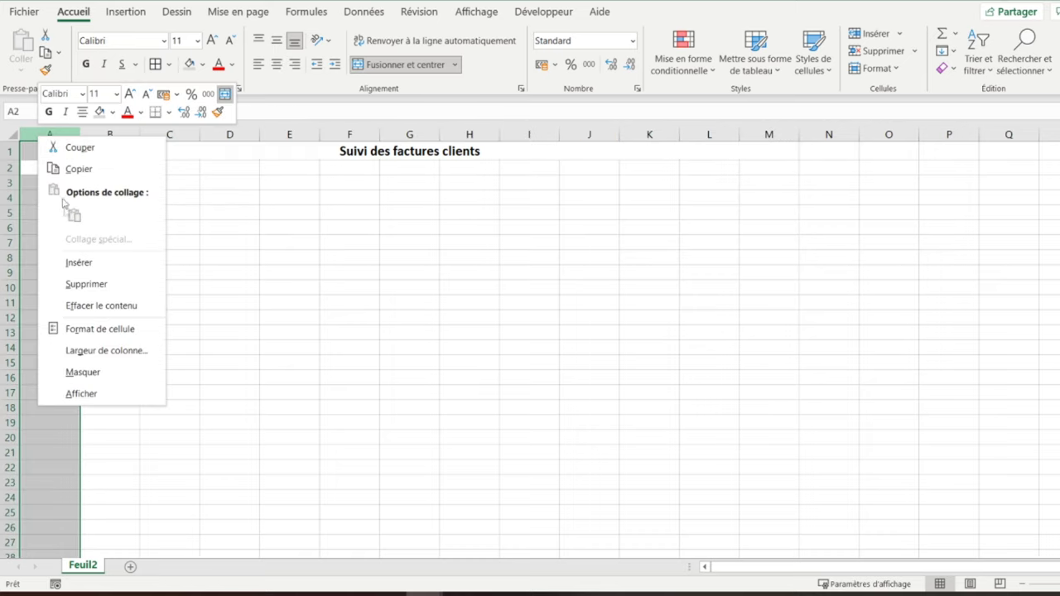
Insert a new empty column A and narrow it into a thin margin.
left_click(65, 263)
left_click(88, 182)
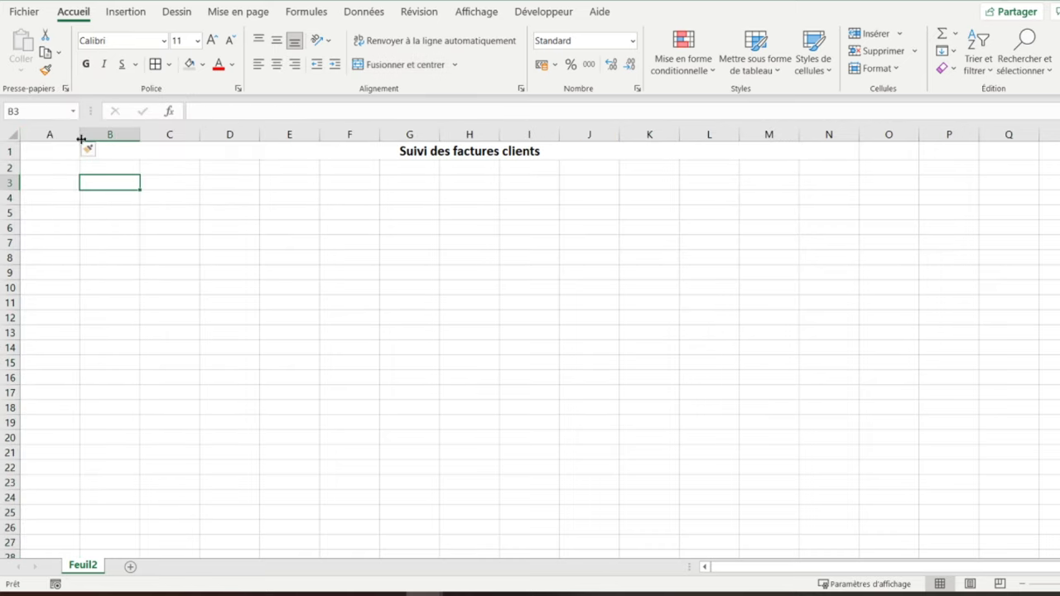
left_click_drag(75, 140, 40, 140)
left_click(58, 199)
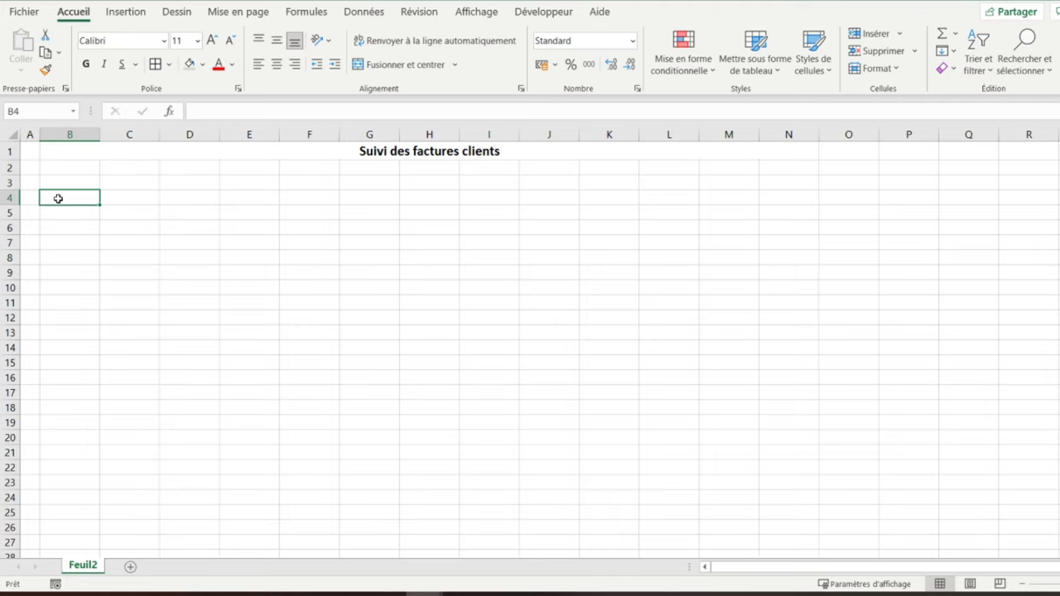
key("Up")
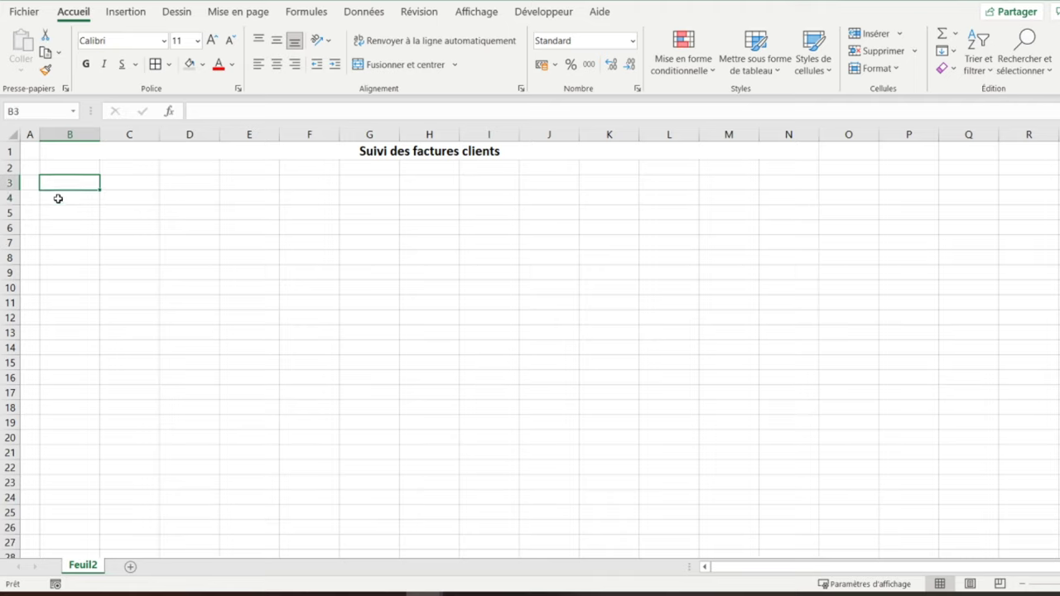
Enter the right-aligned label 'Relevé au :' in B3.
type("Relevé au :")
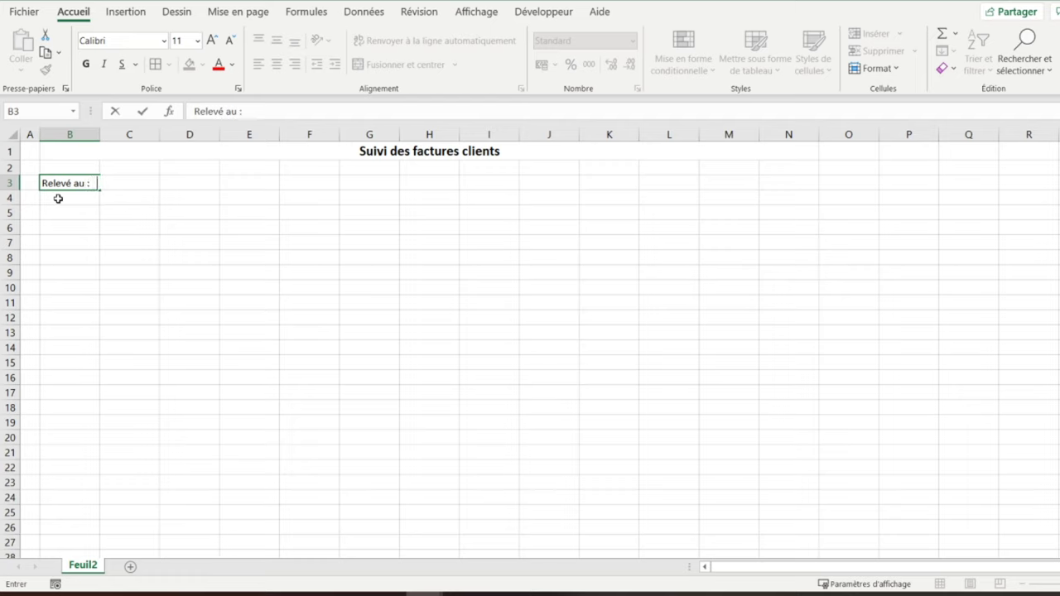
key("Return")
key("Up")
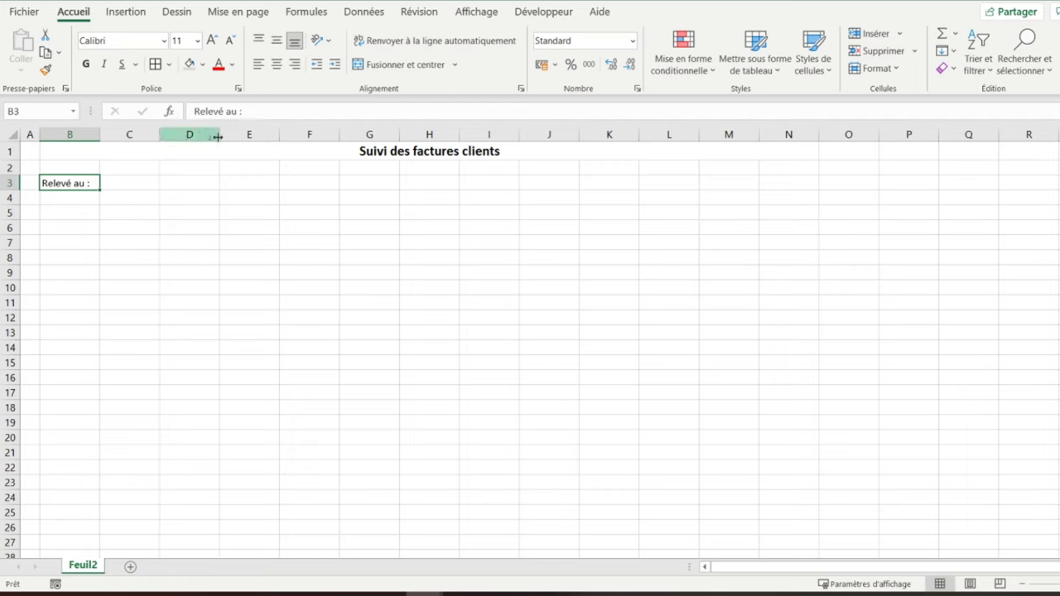
left_click(294, 65)
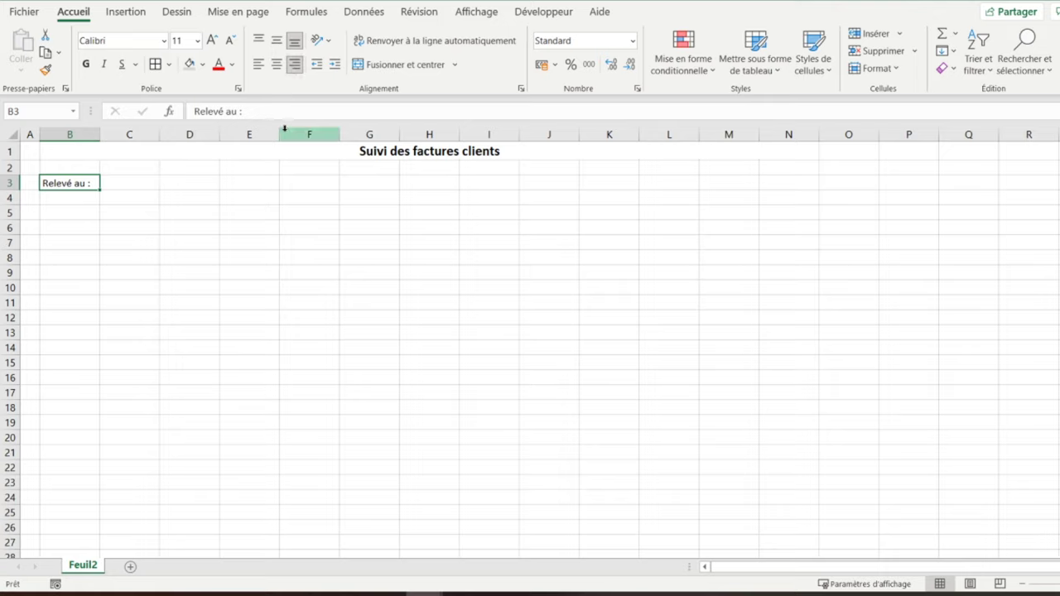
Enter the formula =AUJOURDHUI() in C3 to show today's date.
key("Right")
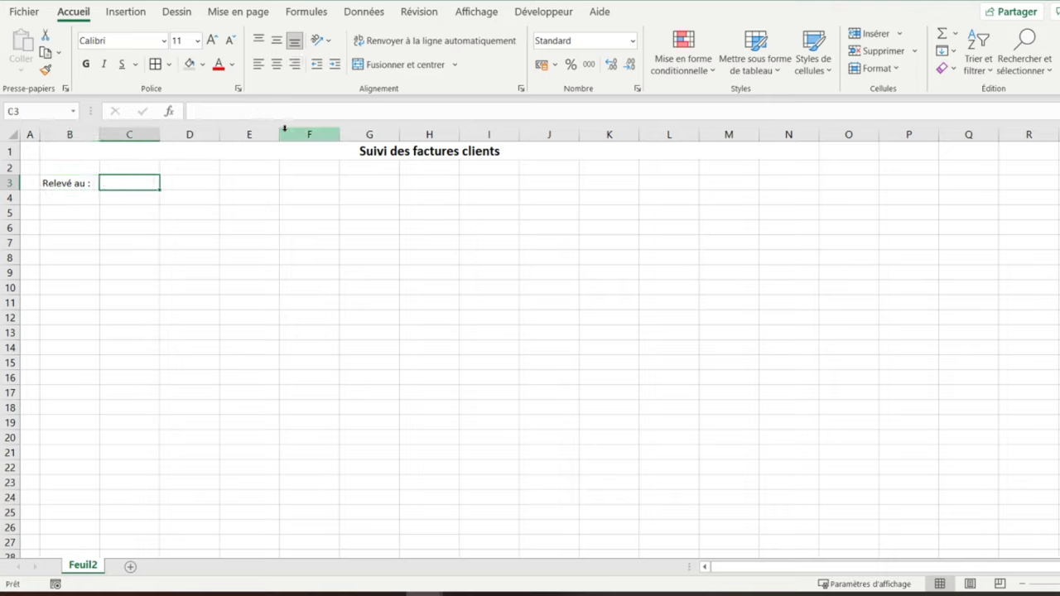
type("=aujourd")
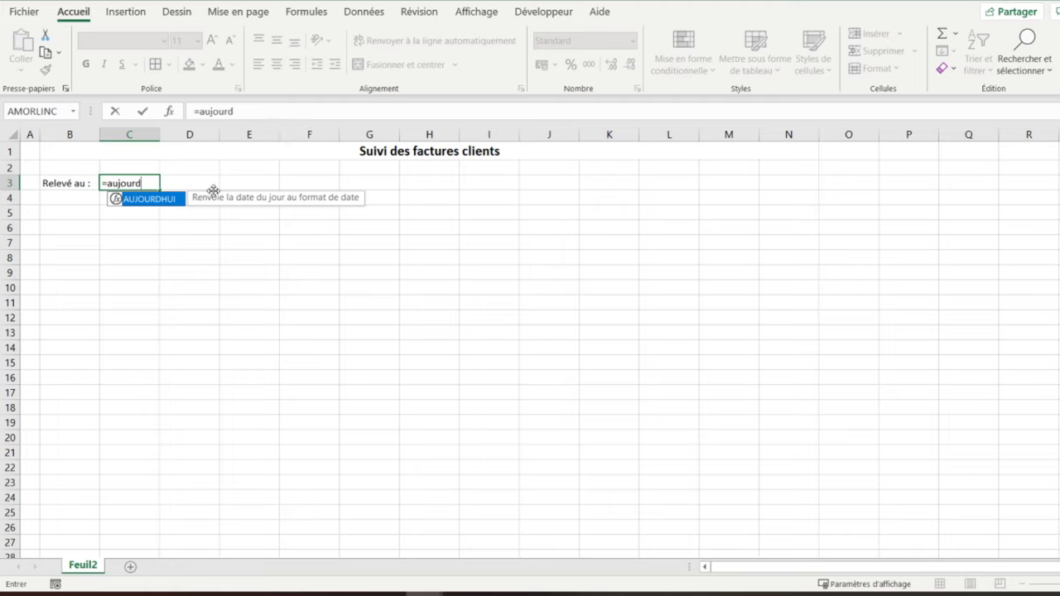
double_click(177, 198)
type(")")
key("Return")
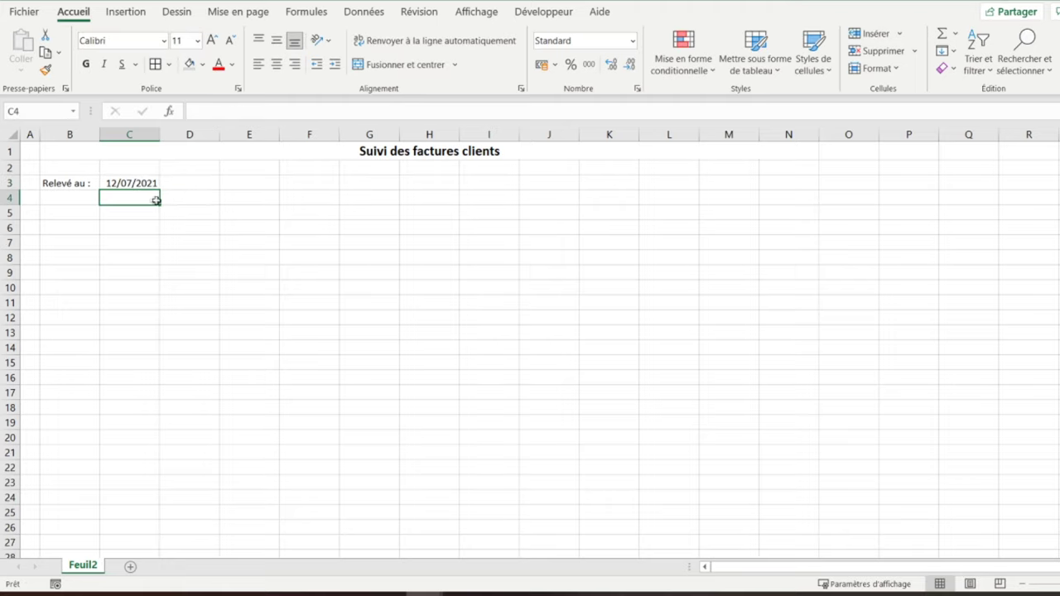
left_click(137, 184)
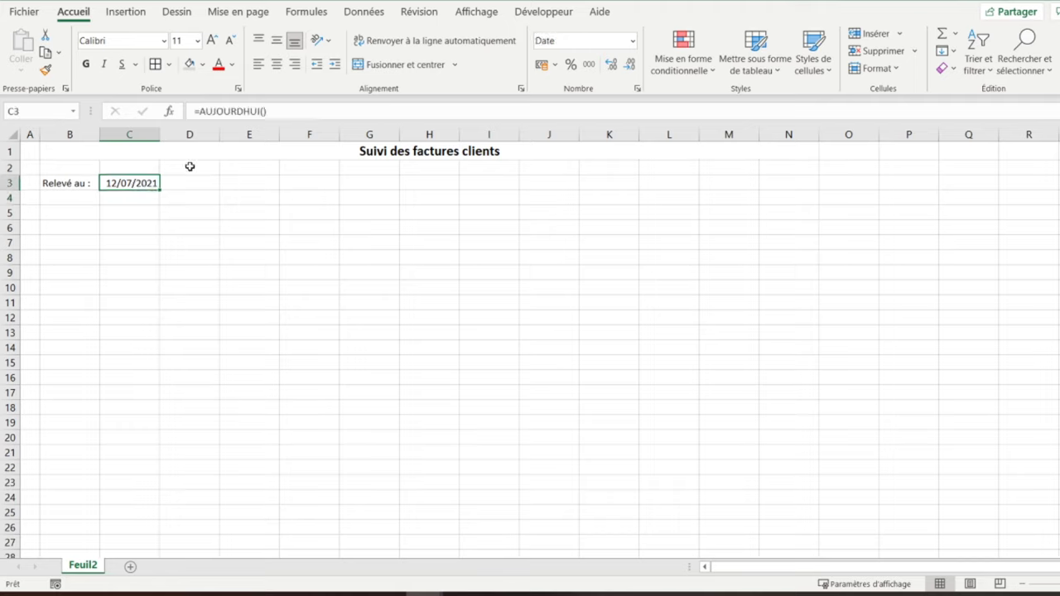
Give the 'Relevé au :' cell B3 a grey fill, bold text and a border.
left_click(45, 183)
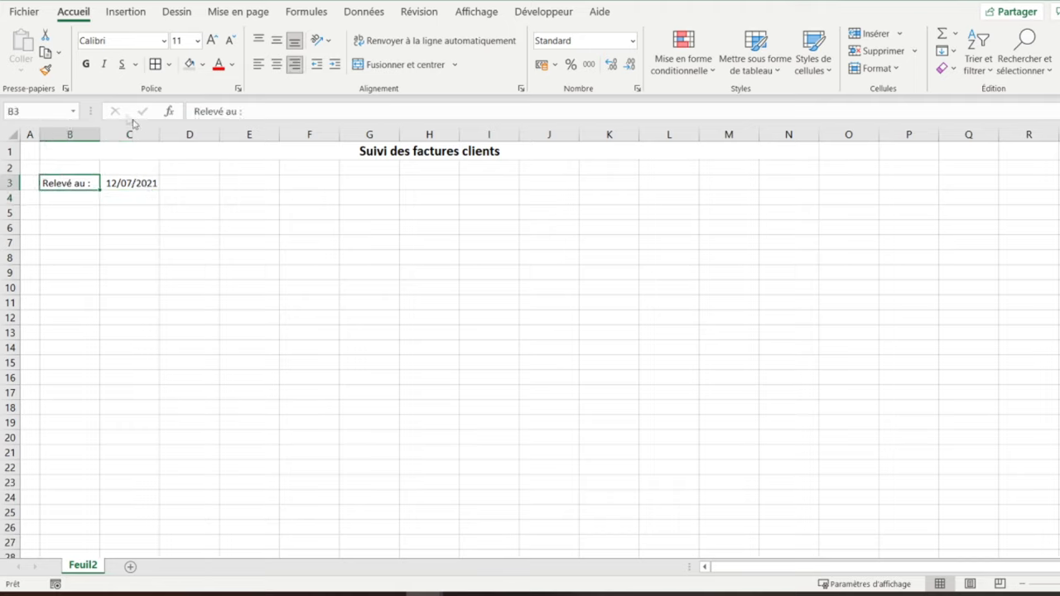
left_click(188, 64)
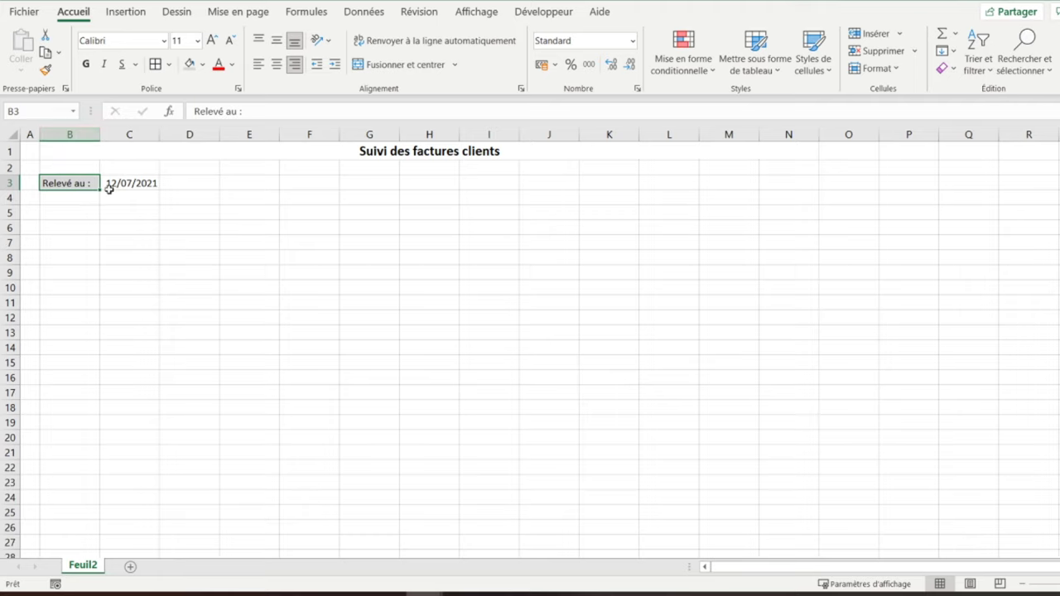
left_click(85, 65)
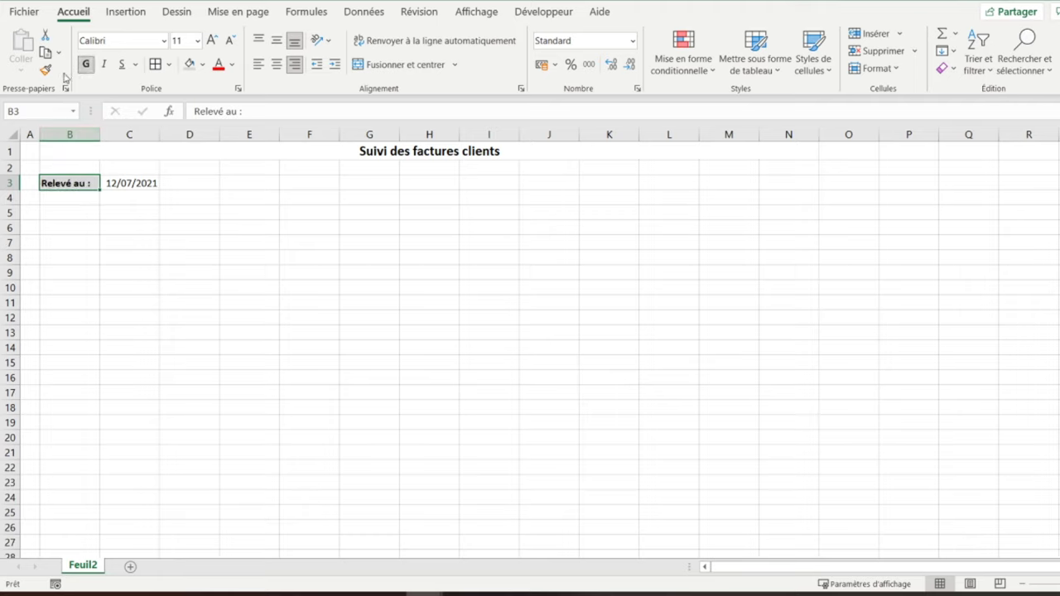
left_click(155, 64)
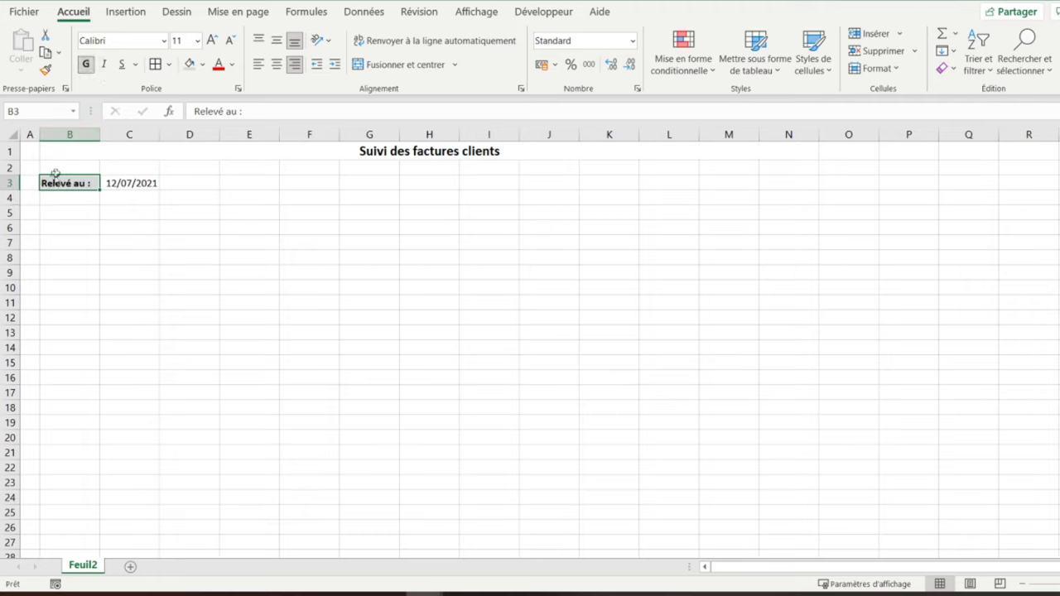
left_click(128, 183)
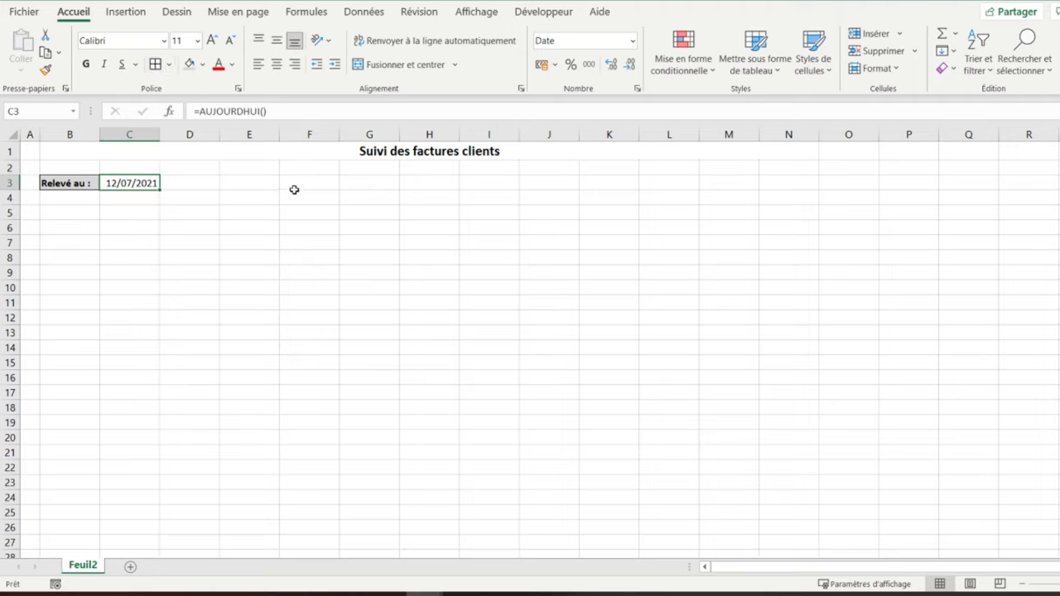
Enter 'Modes de règlement acceptés' in F3 with Chèque, Espèce and Carte bancaire in F4:F6.
left_click(305, 184)
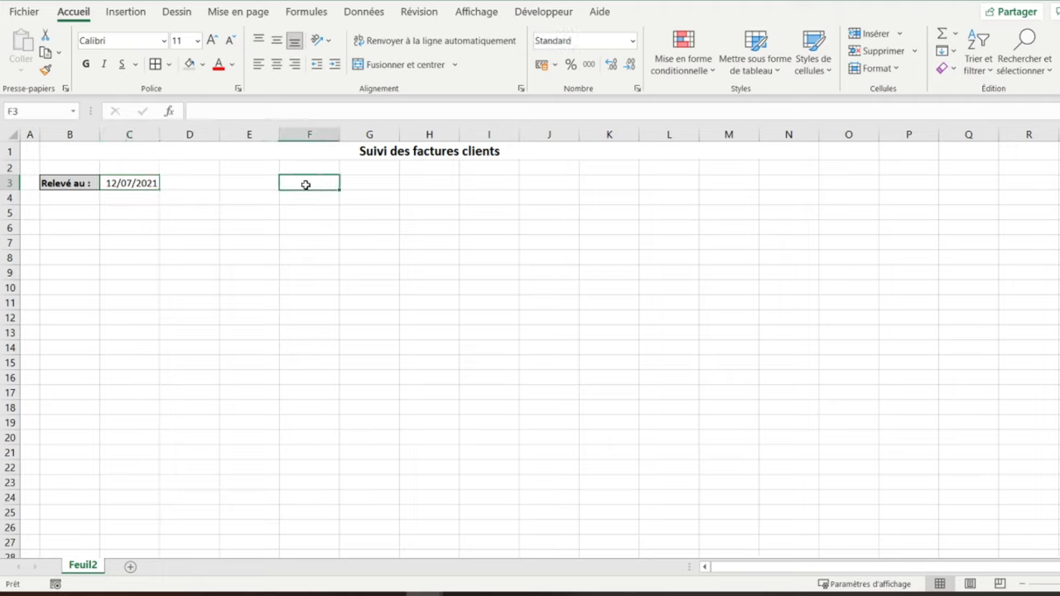
type("Modes ")
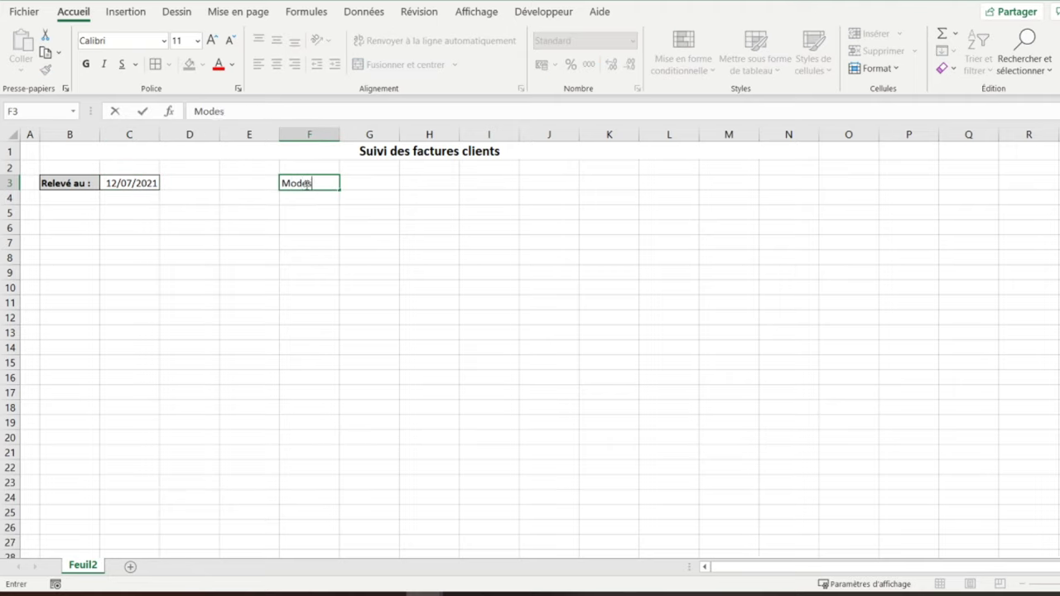
type("de règlement a")
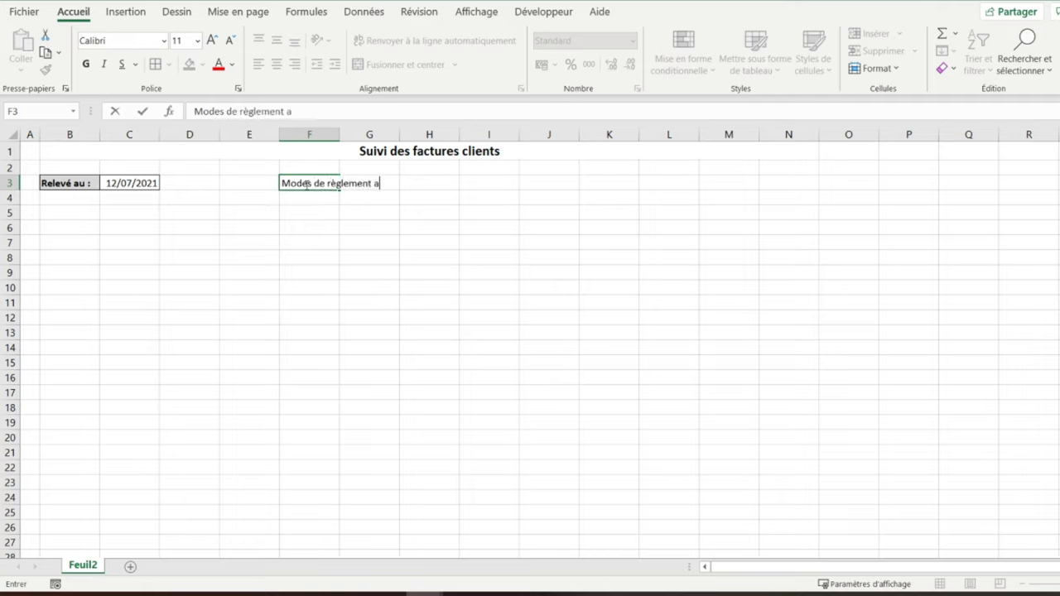
type("cceptés")
key("Return")
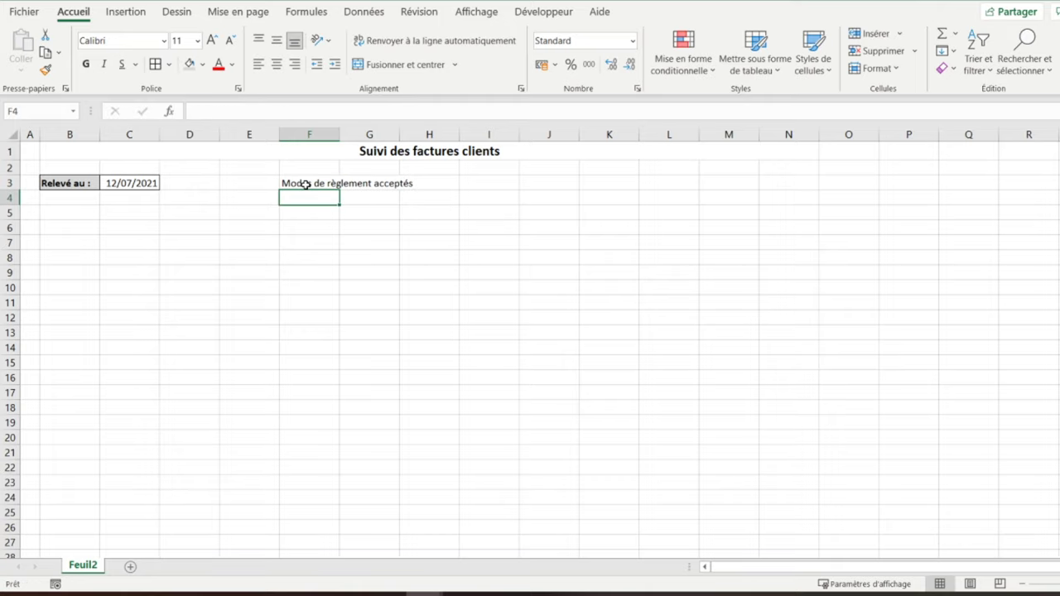
type("Chèque")
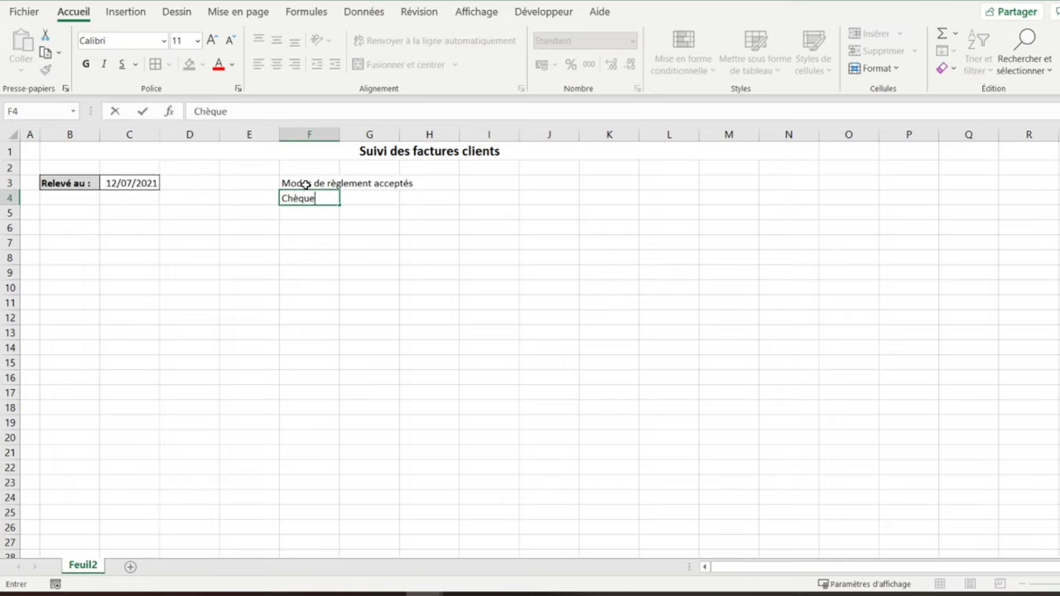
key("Return")
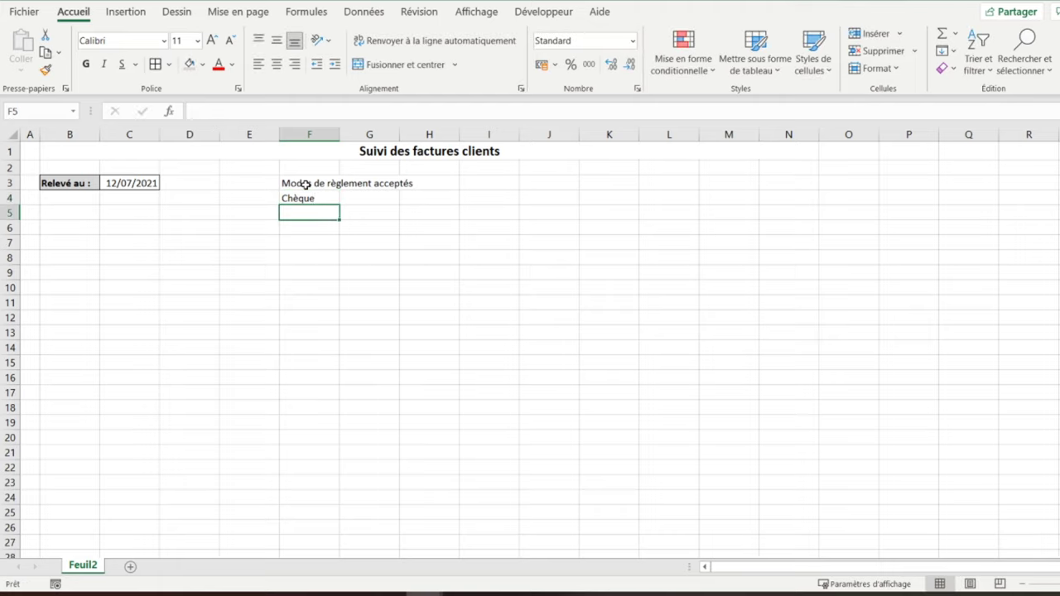
type("Espèce")
key("Return")
type("Carte bancaire")
key("Return")
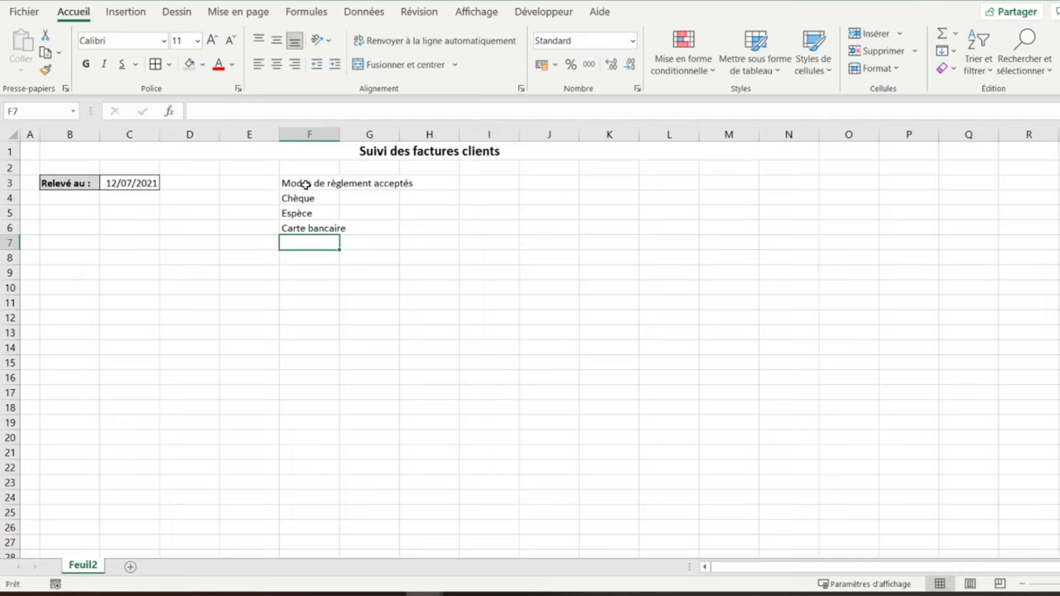
Autofit column F, paint the 'Relevé au' formatting onto F3:F6 and centre the entries.
double_click(340, 134)
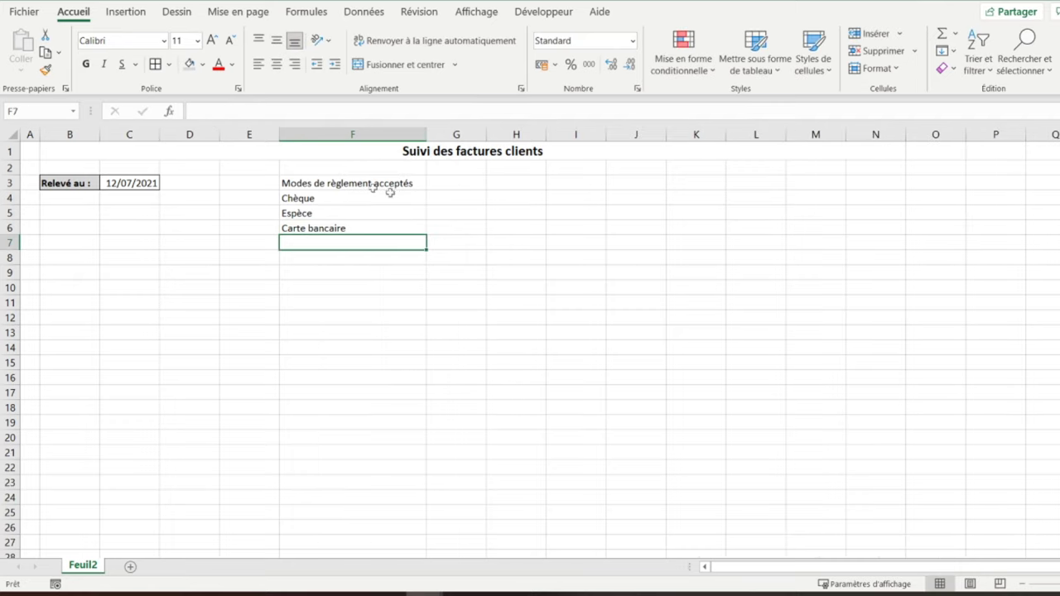
left_click(347, 183)
left_click(62, 188)
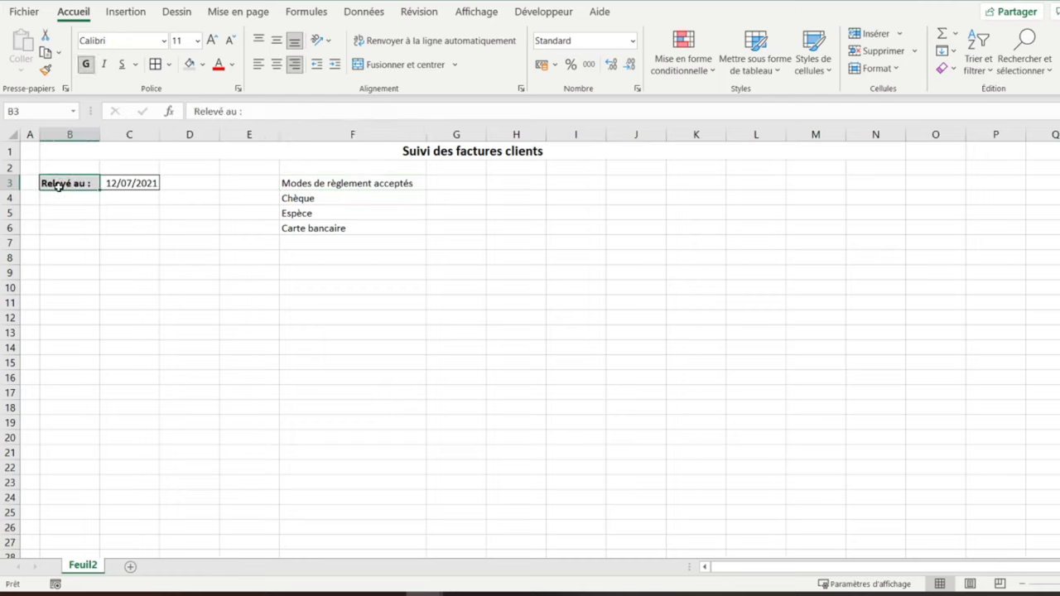
left_click(47, 71)
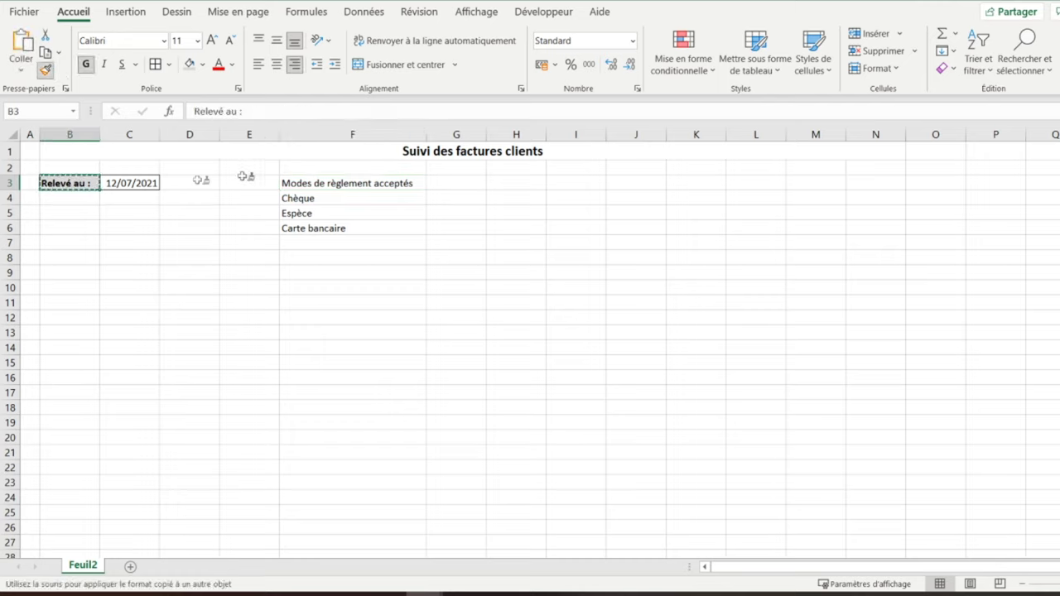
left_click(286, 183)
left_click_drag(303, 186, 307, 228)
left_click(277, 64)
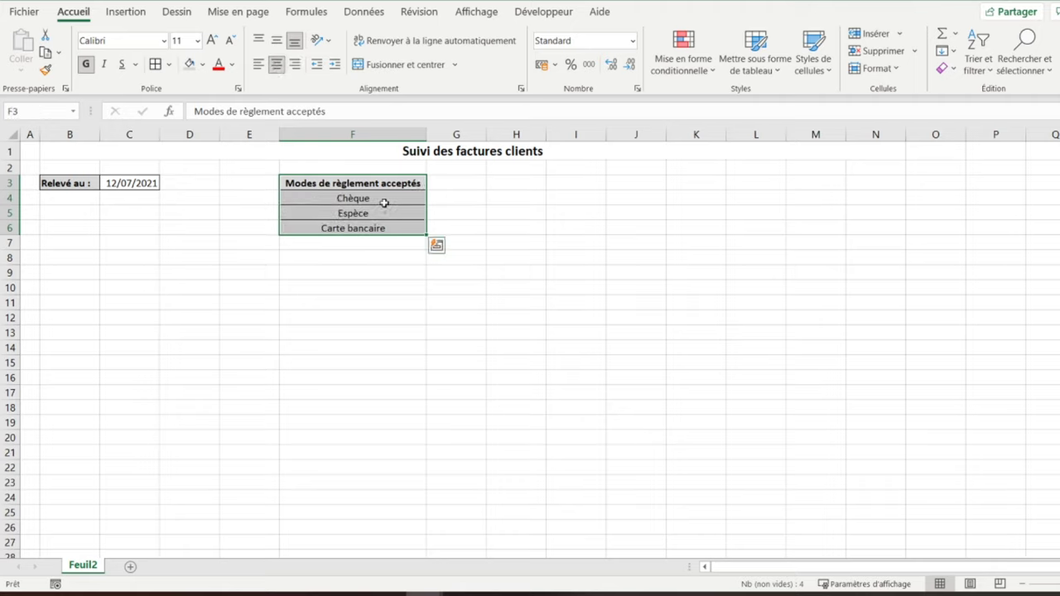
left_click(69, 260)
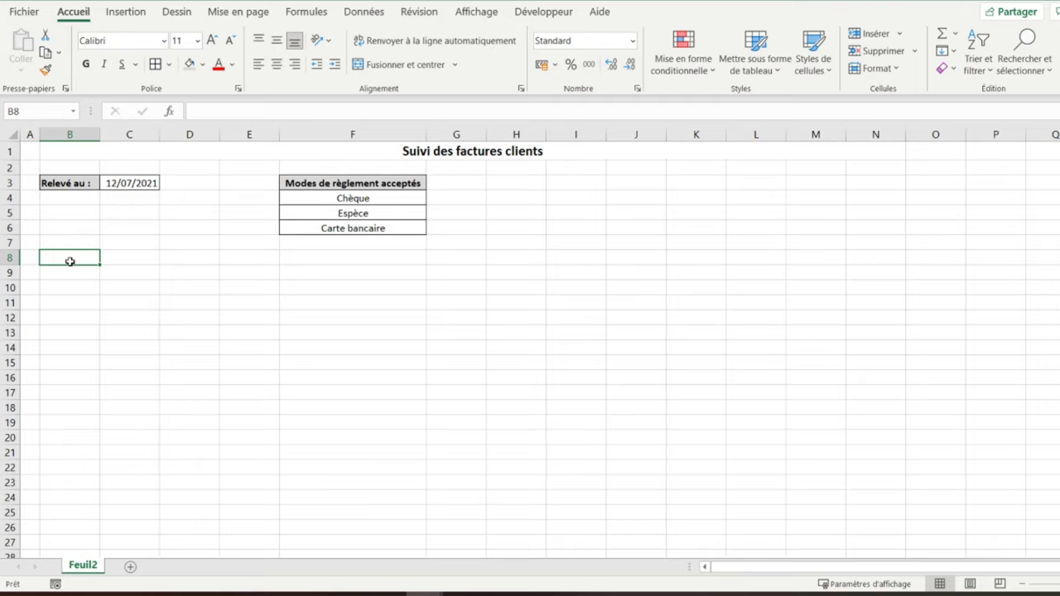
Enter headers Date, N°Facture, Client, Montant and Etat de paiement de la facture in B8:F8.
type("Date")
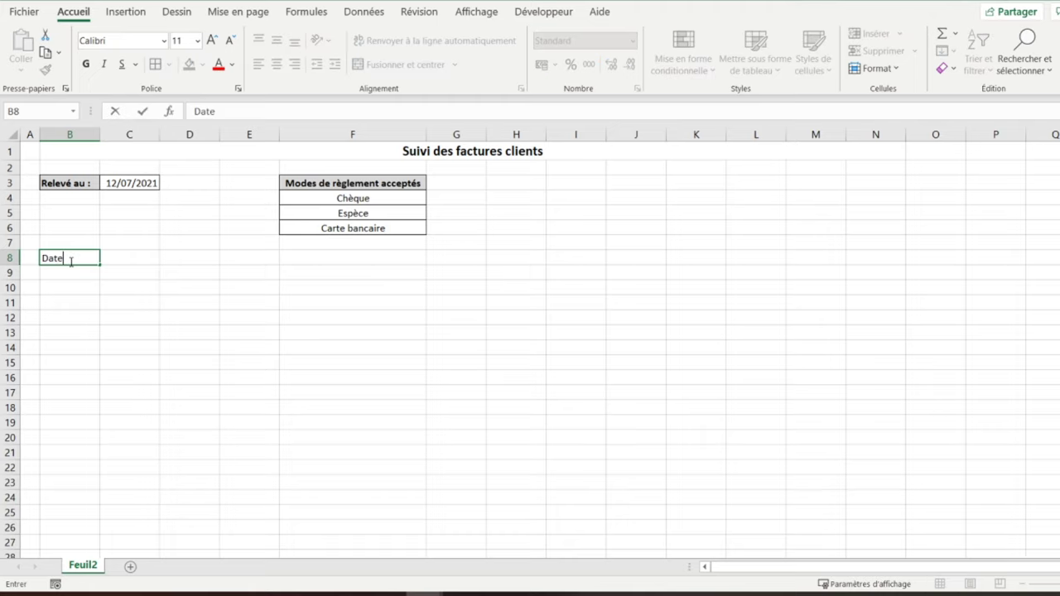
key("Tab")
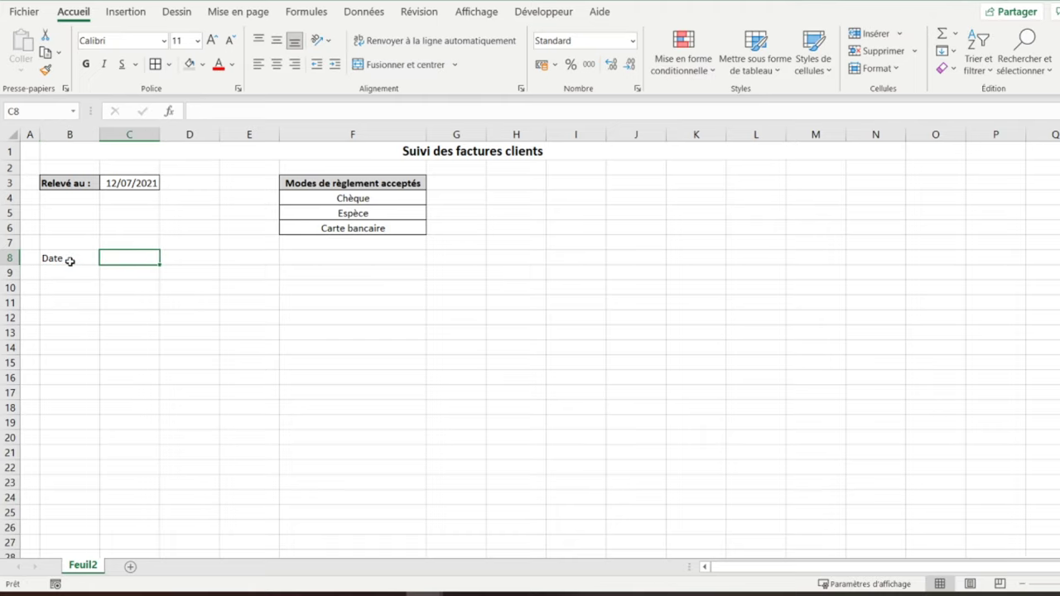
type("N°Facture")
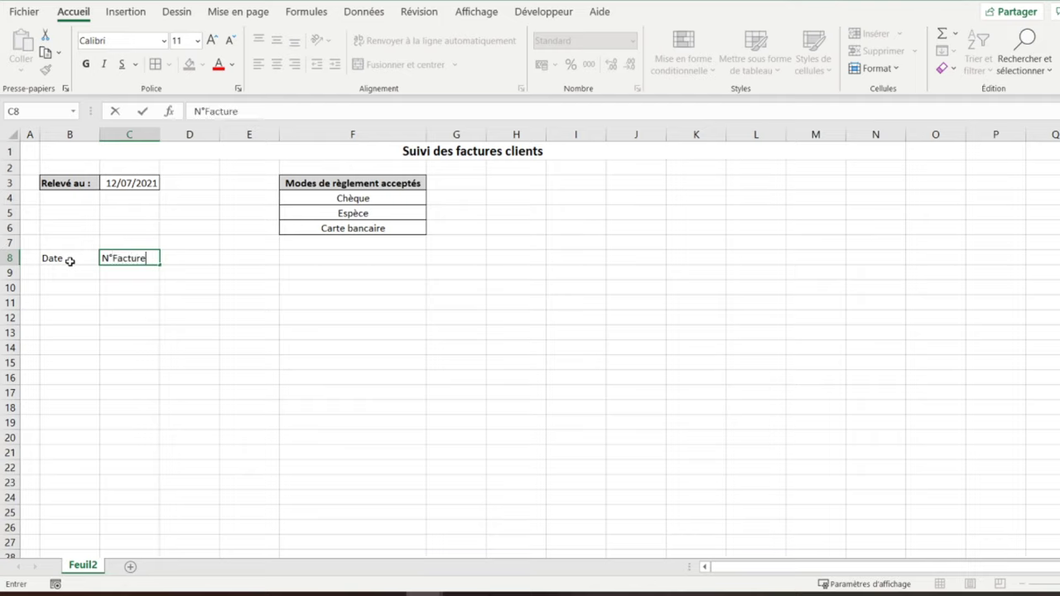
key("Tab")
type("Client")
key("Tab")
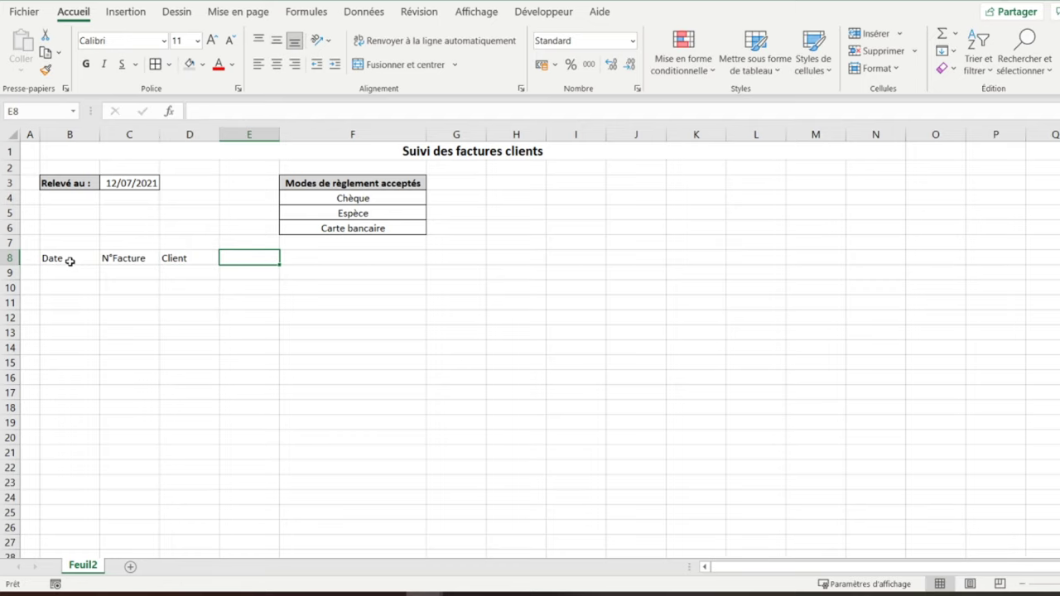
type("Montan")
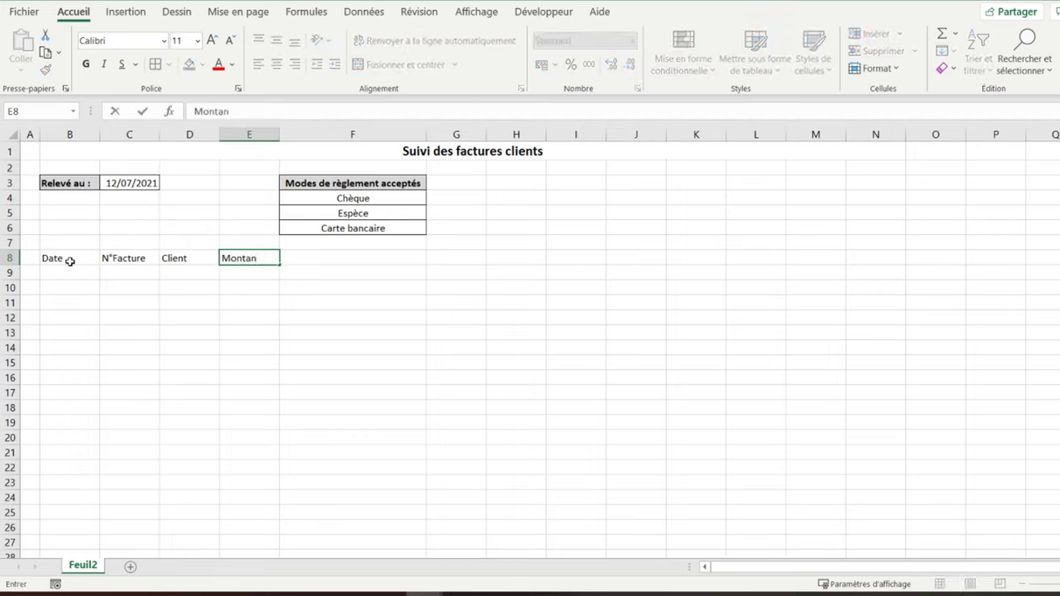
type("t")
key("Tab")
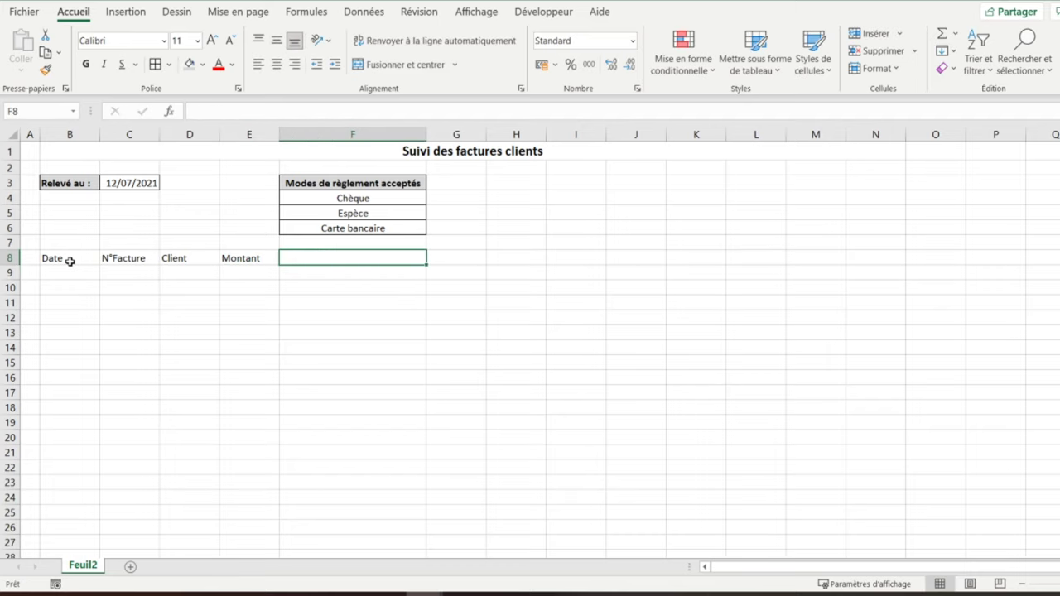
type("Etat de paiement de la facture")
key("Tab")
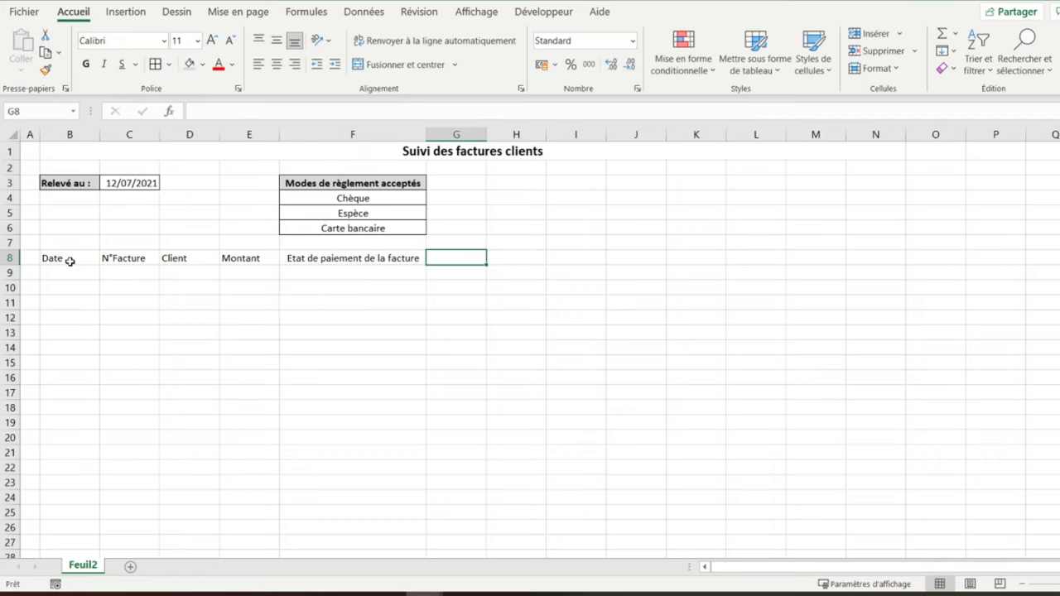
Add headers Type de règlement, Règlement le, Montant réglé, Reste à payer, Échéance à 45 jours, Nombre de jours de retard, Etat de la relance.
type("Type de")
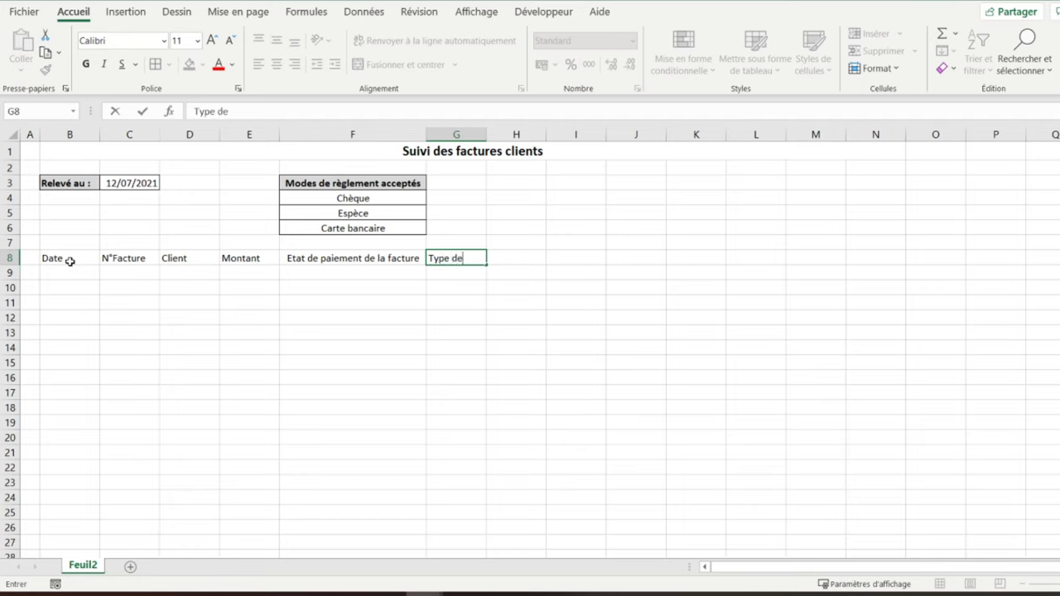
type(" règlem")
type("ent")
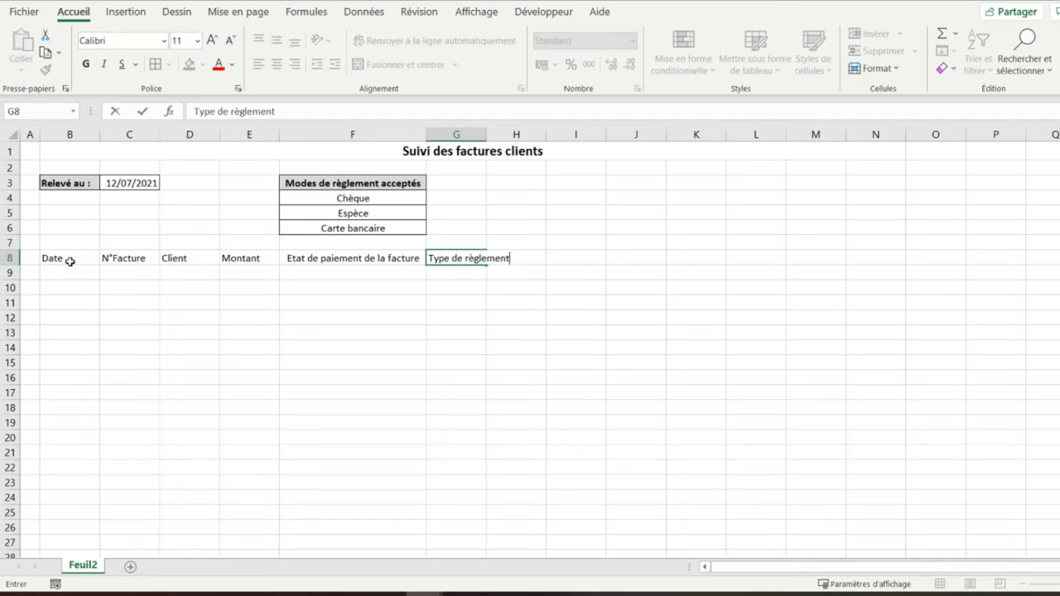
key("Tab")
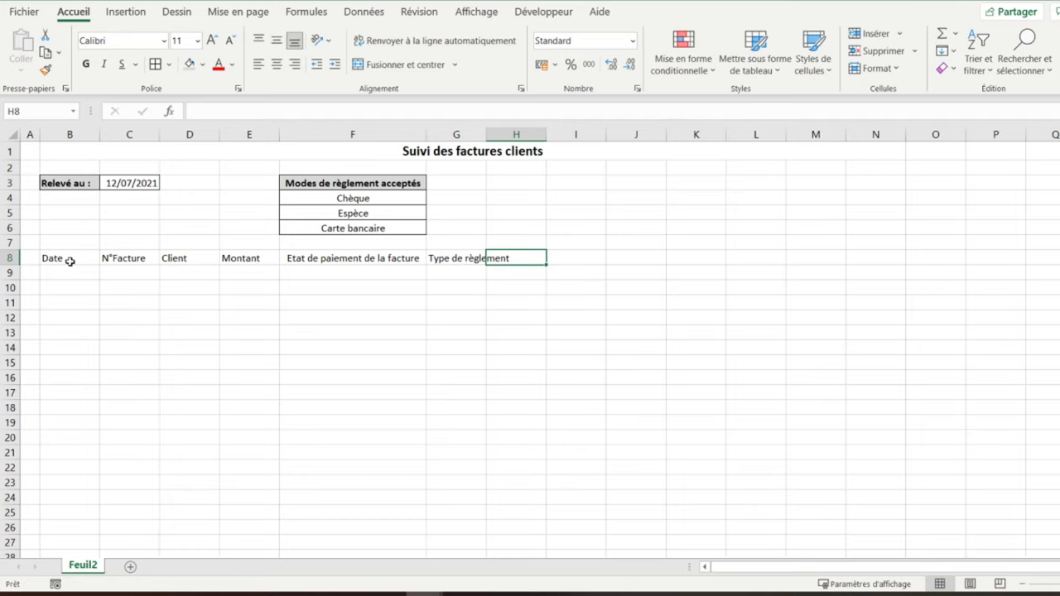
type("Règlement ")
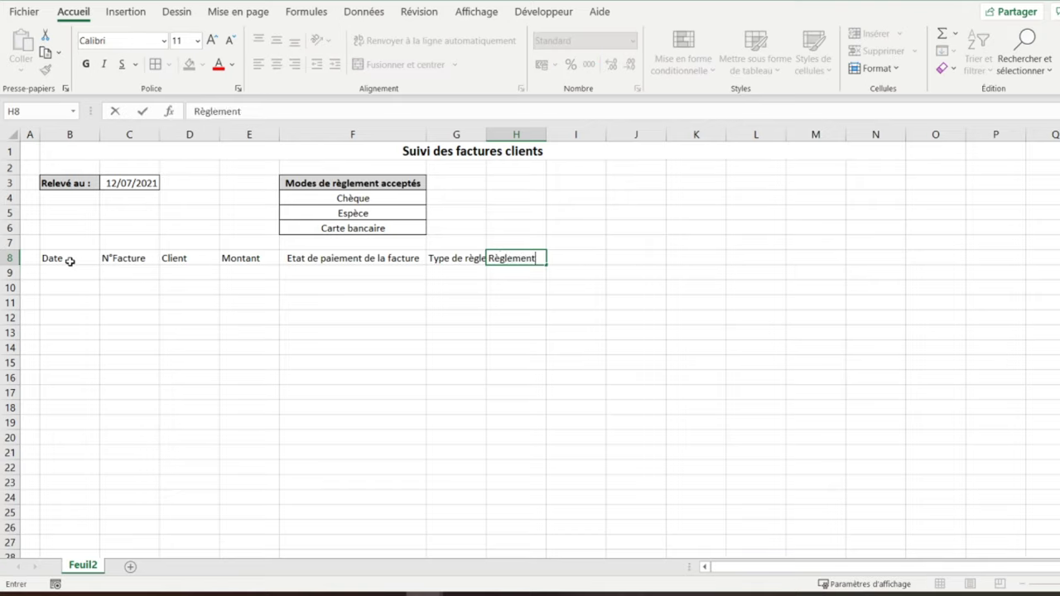
type("le")
key("Tab")
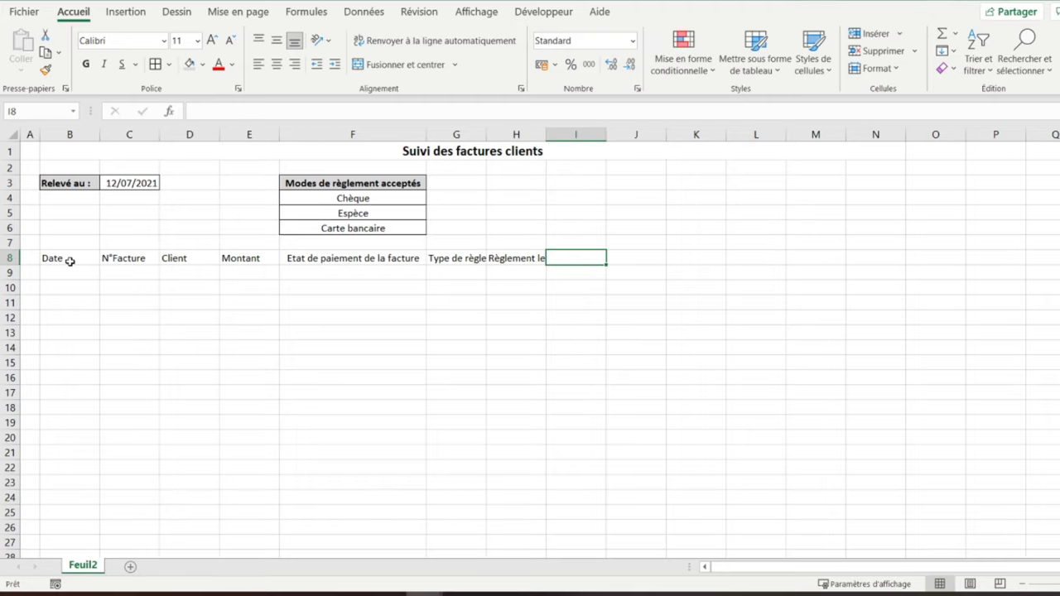
type("Montant")
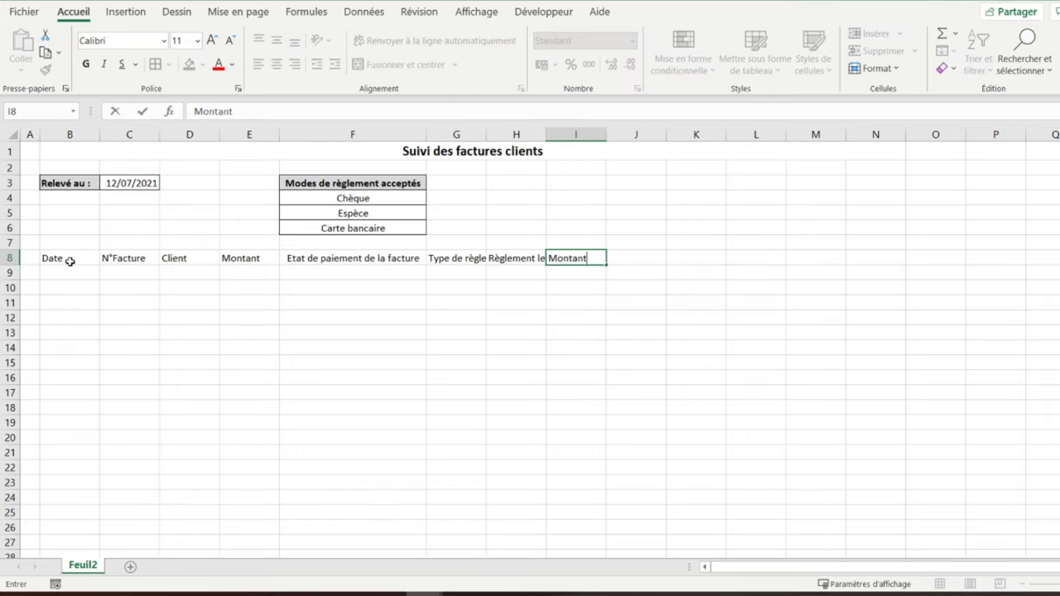
type(" réglé")
key("Tab")
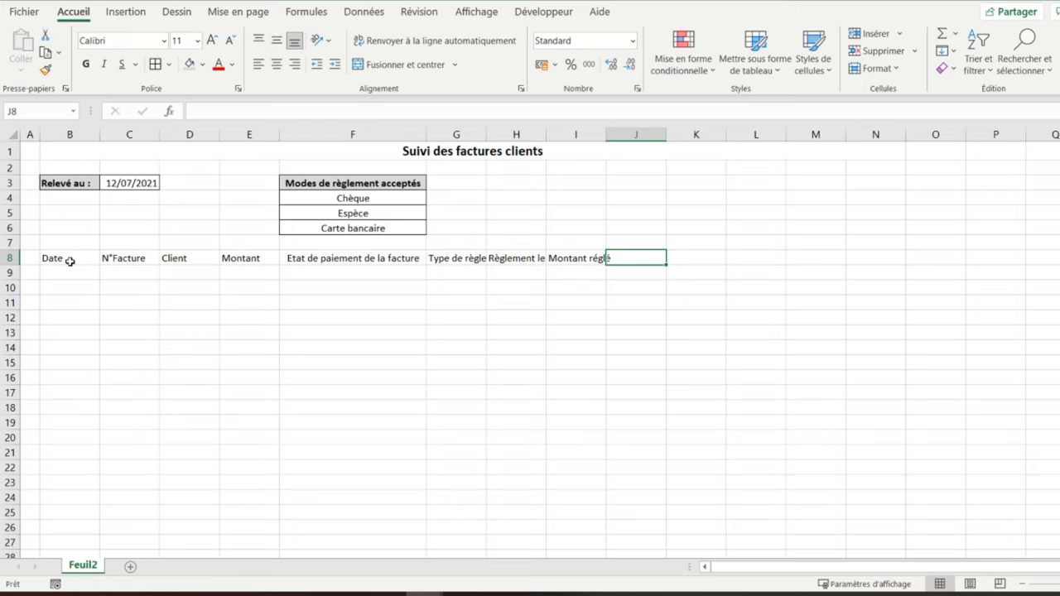
type("Rest")
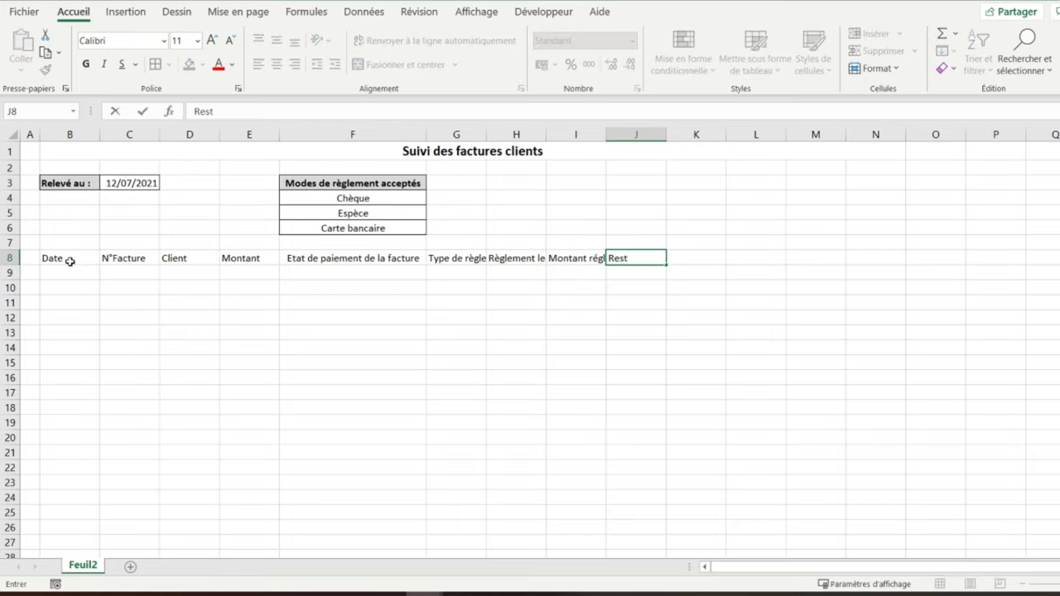
type("e à ")
type("payer")
key("Tab")
type("E")
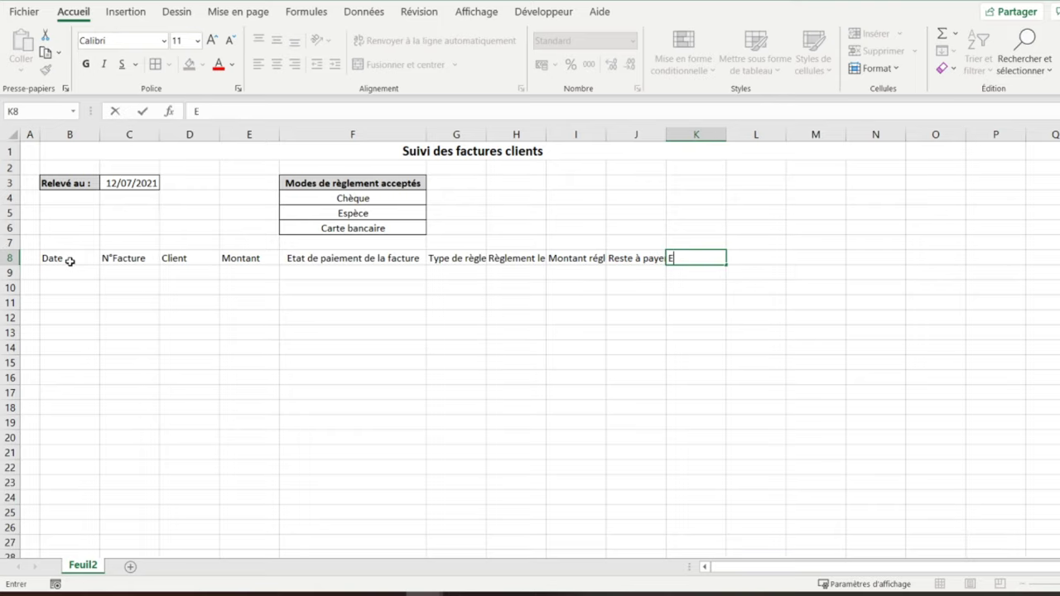
type("chén")
type("ance à 45 jours")
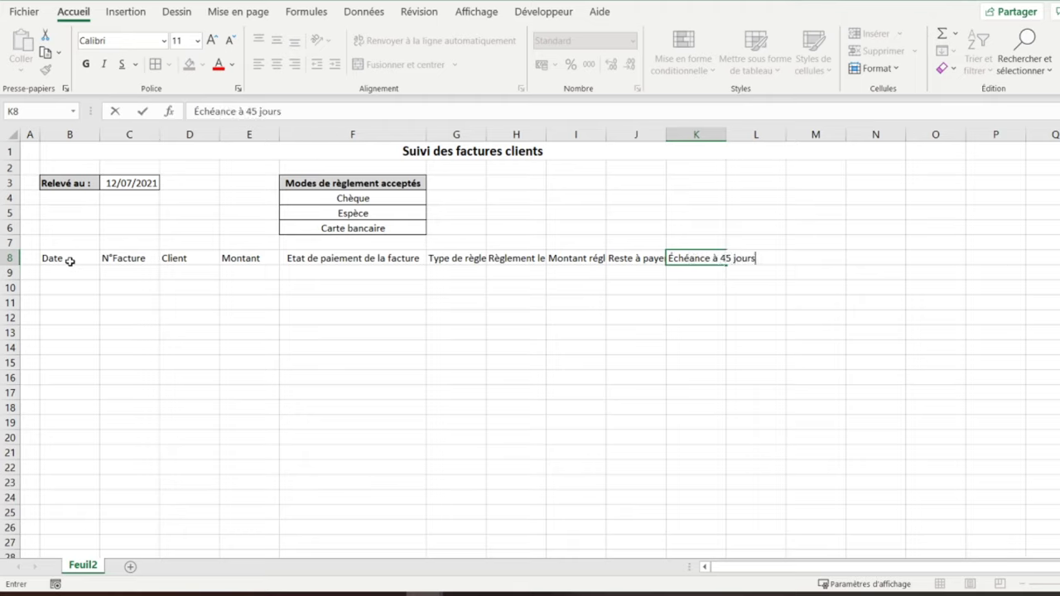
key("Tab")
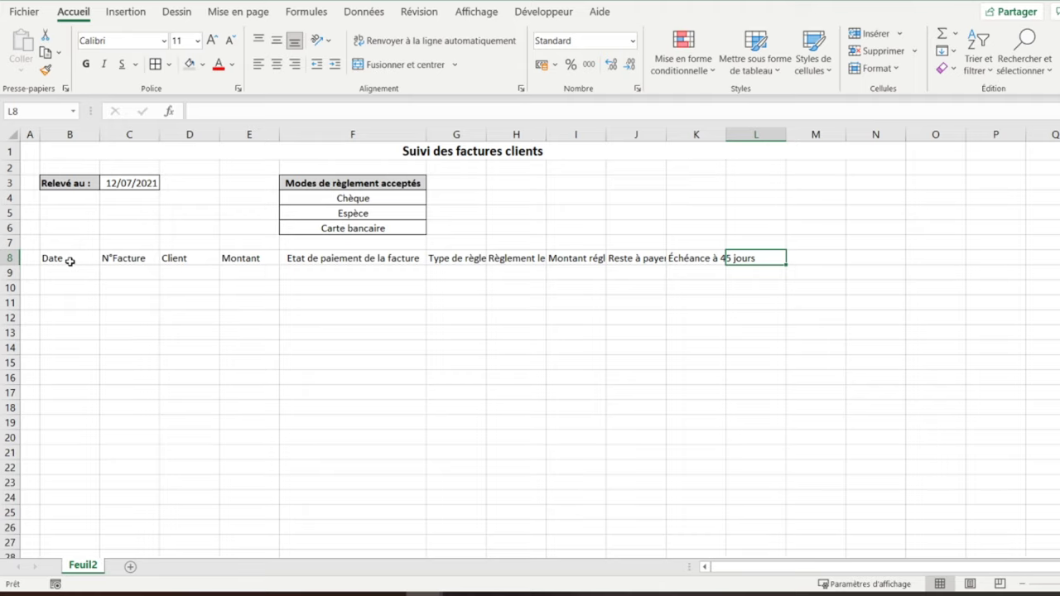
type("Nombre de jours de retard")
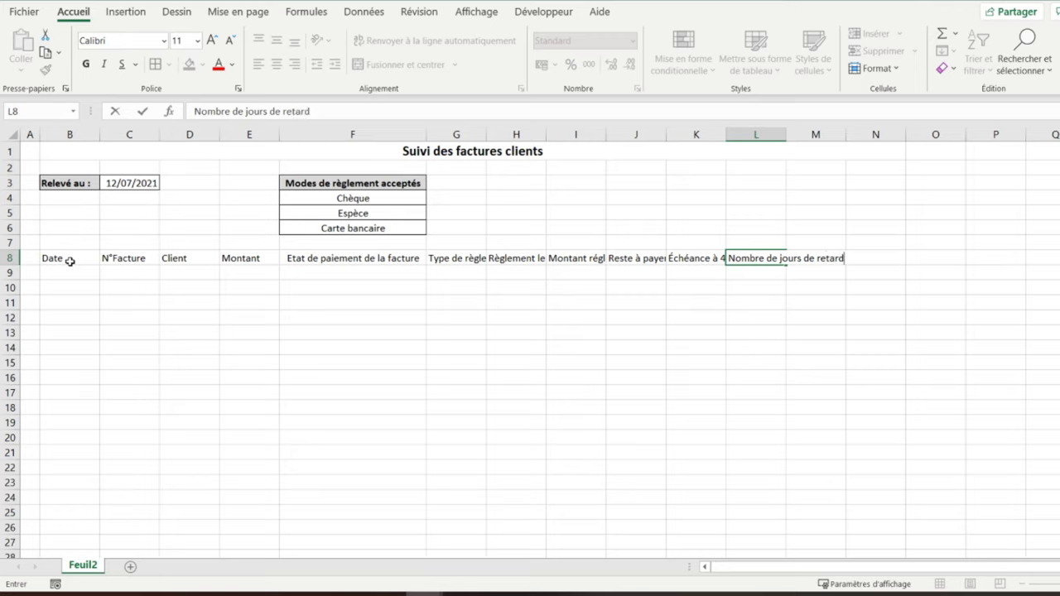
key("Tab")
type("Etat de ")
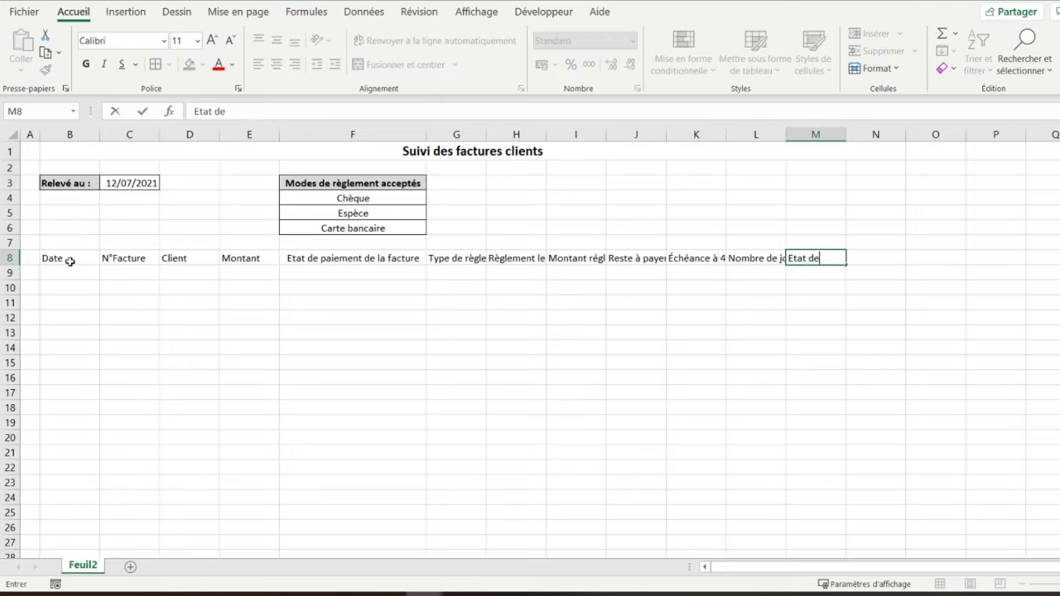
type("la relance")
key("ctrl+Return")
key("Return")
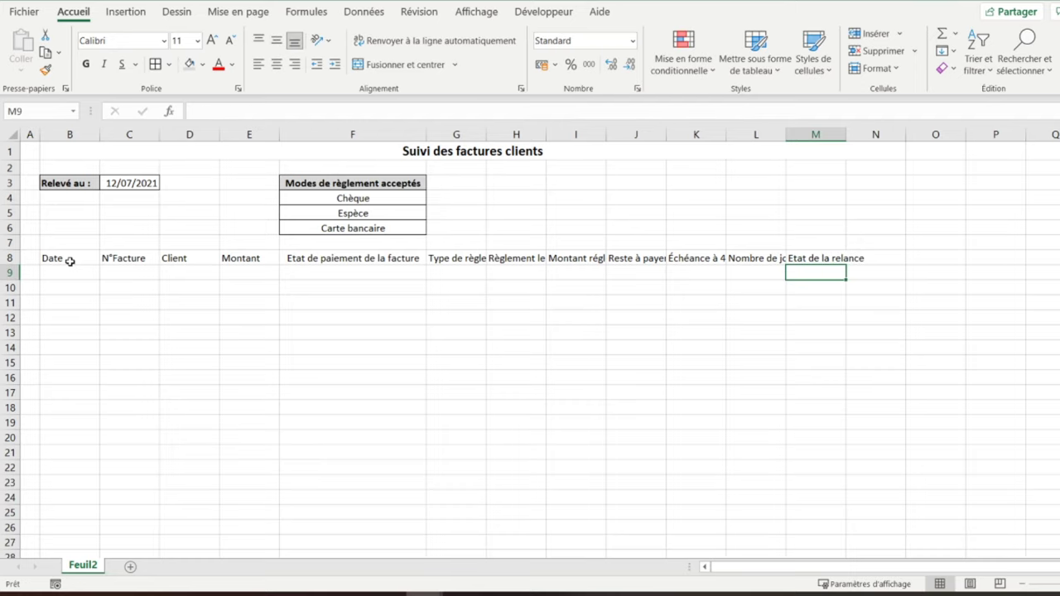
Auto-fit columns G through M to their headers, from Type de règlement to Etat de la relance.
double_click(547, 135)
double_click(488, 135)
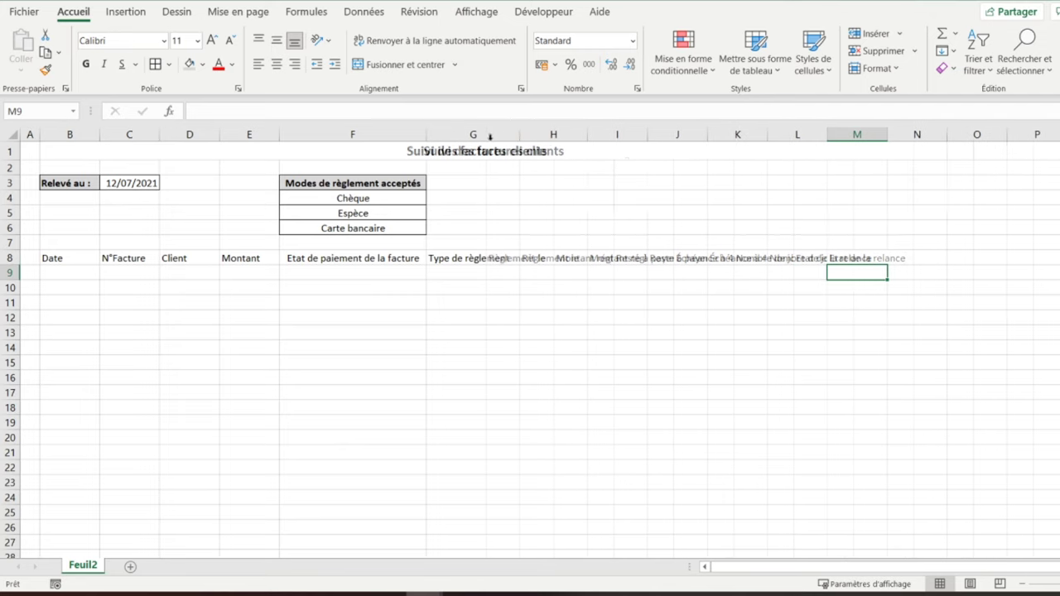
double_click(646, 135)
double_click(720, 135)
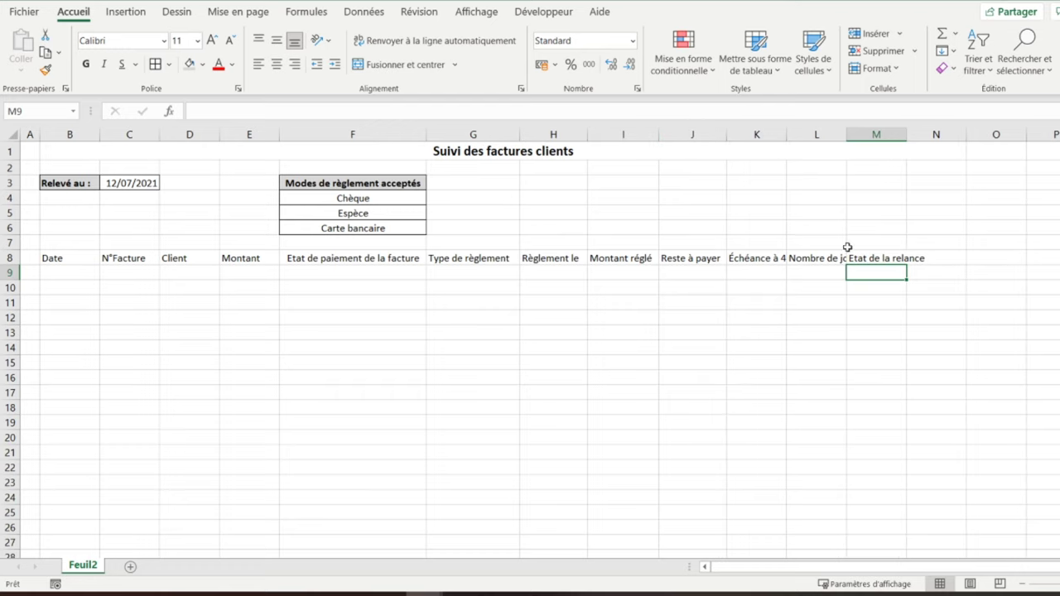
double_click(847, 135)
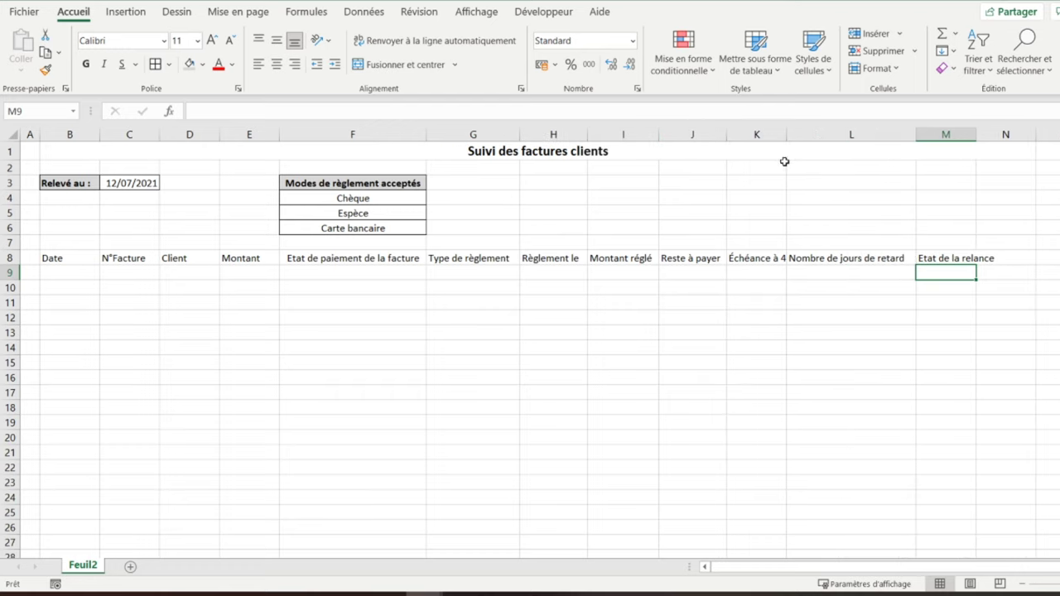
double_click(787, 135)
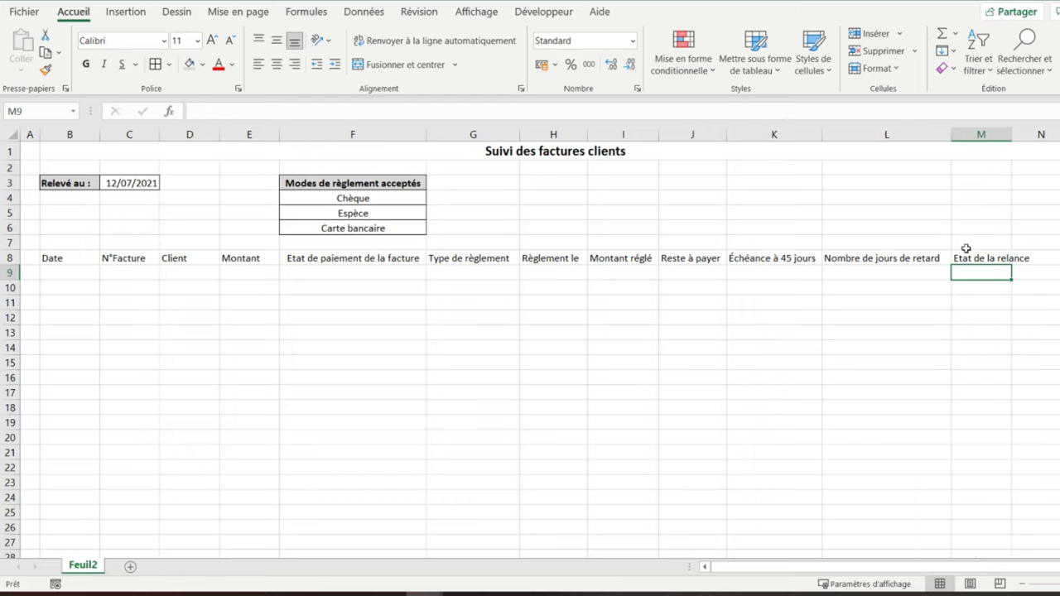
double_click(1012, 135)
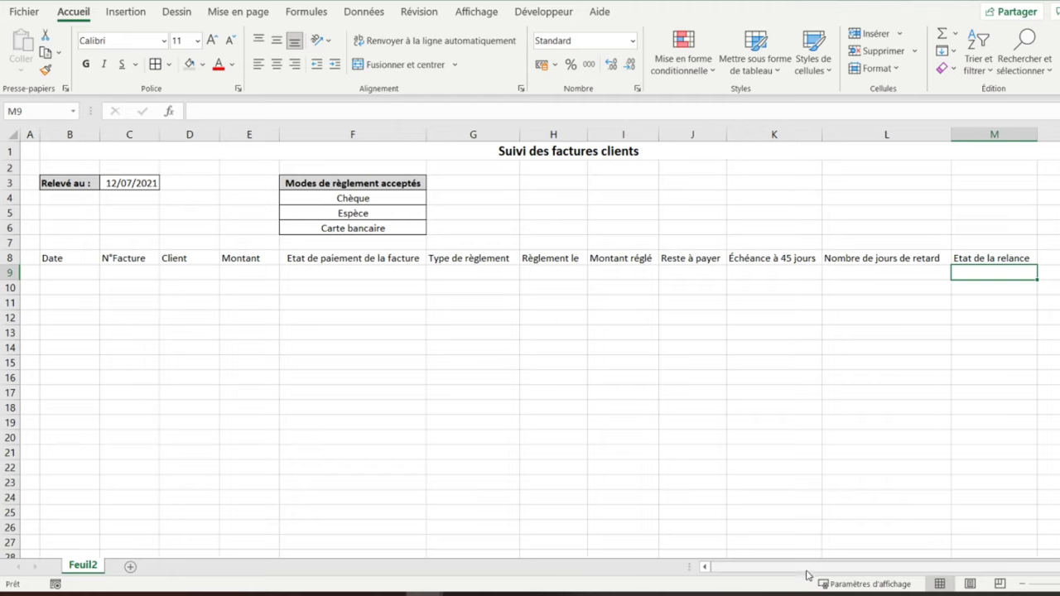
left_click(65, 273)
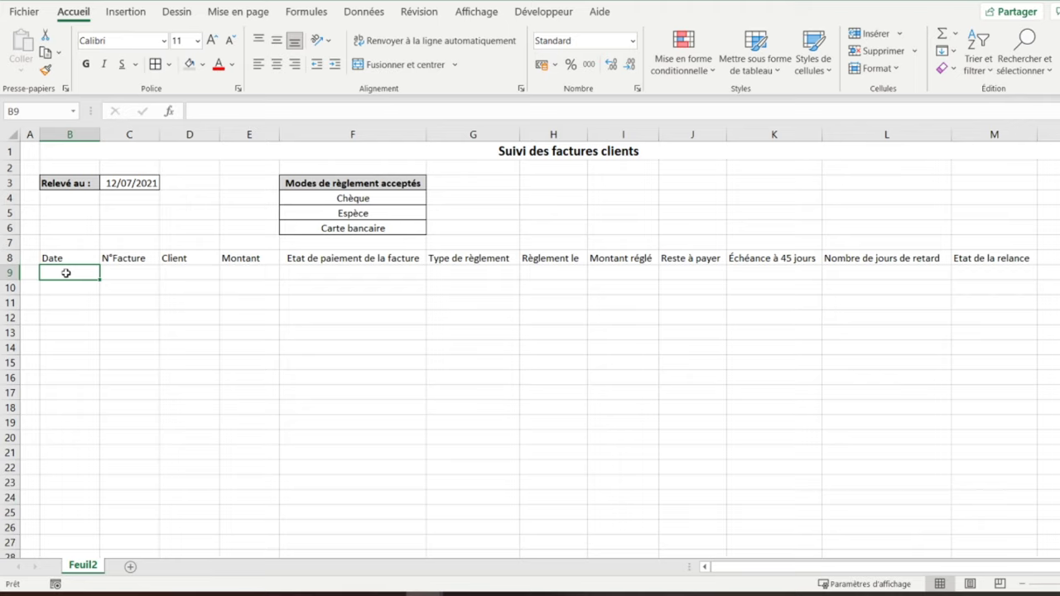
Enter the first invoice in B9:E9: date 01/01/2021, number 32, the client's name, amount 300.
type("01/01/")
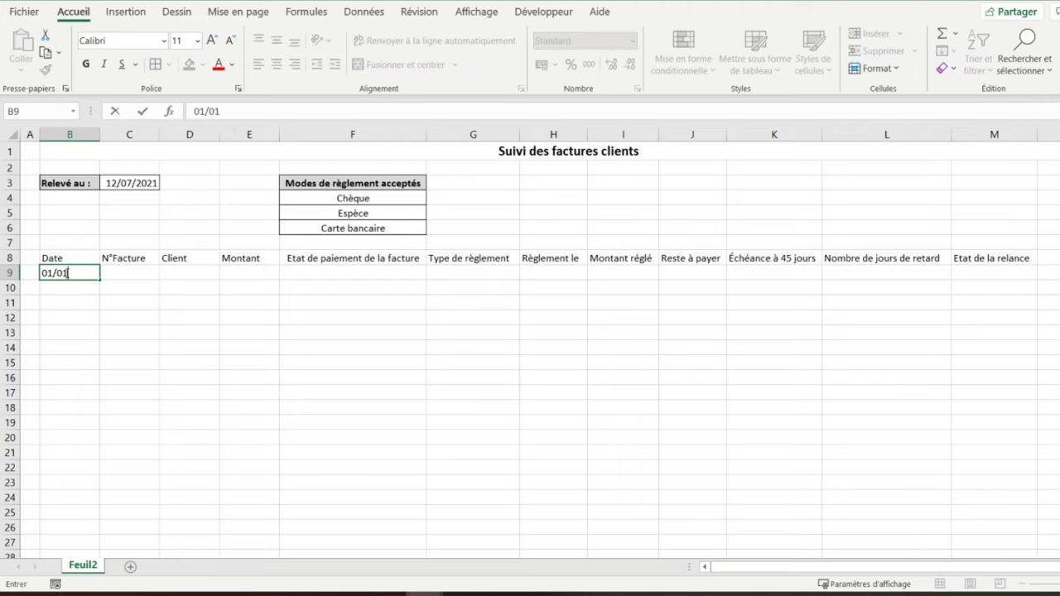
type("2021")
key("Tab")
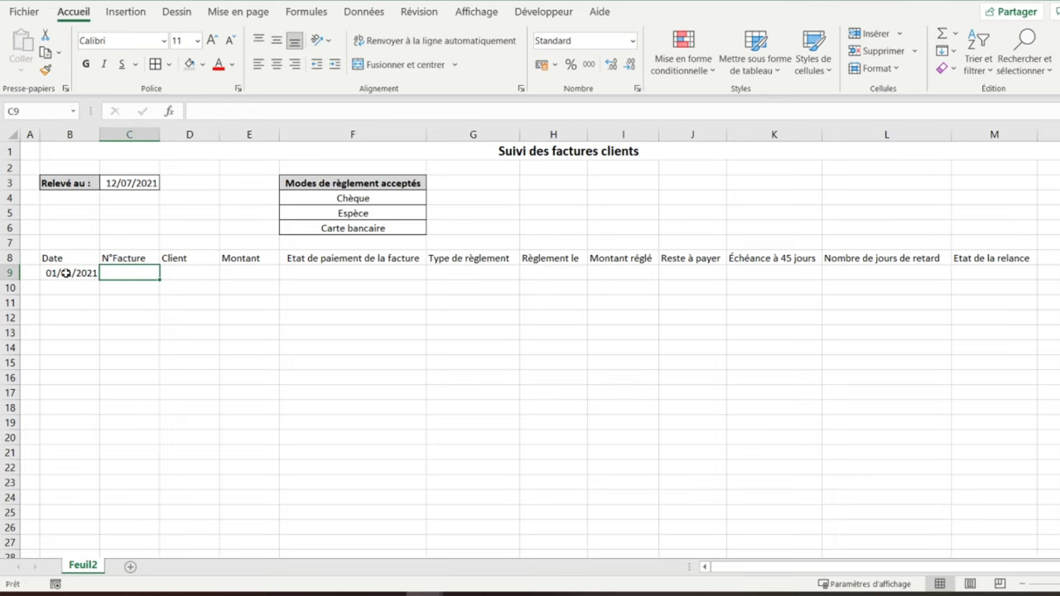
type("32")
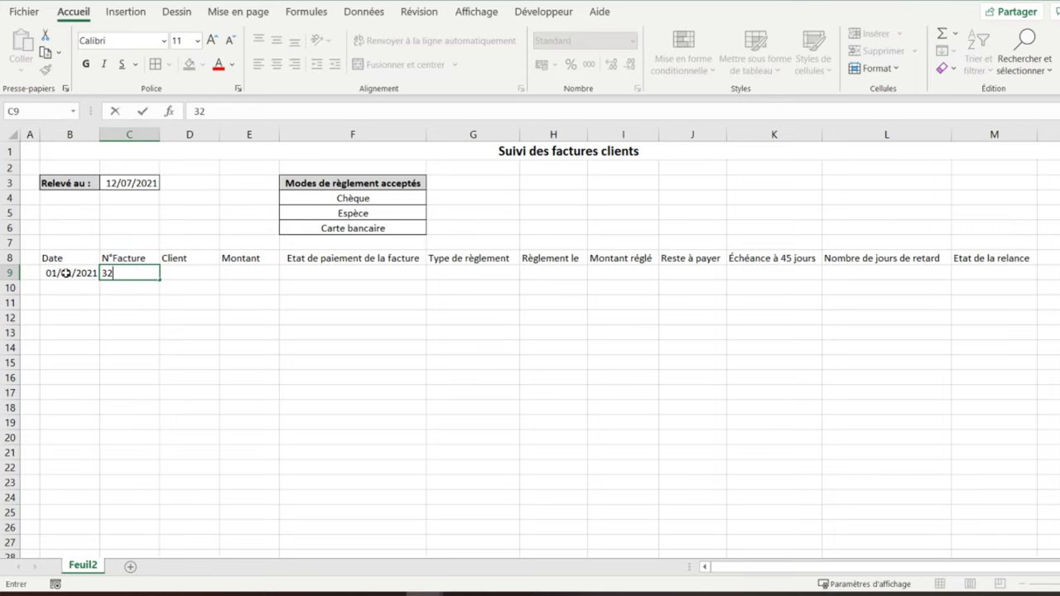
key("Tab")
type("Jacques")
key("Tab")
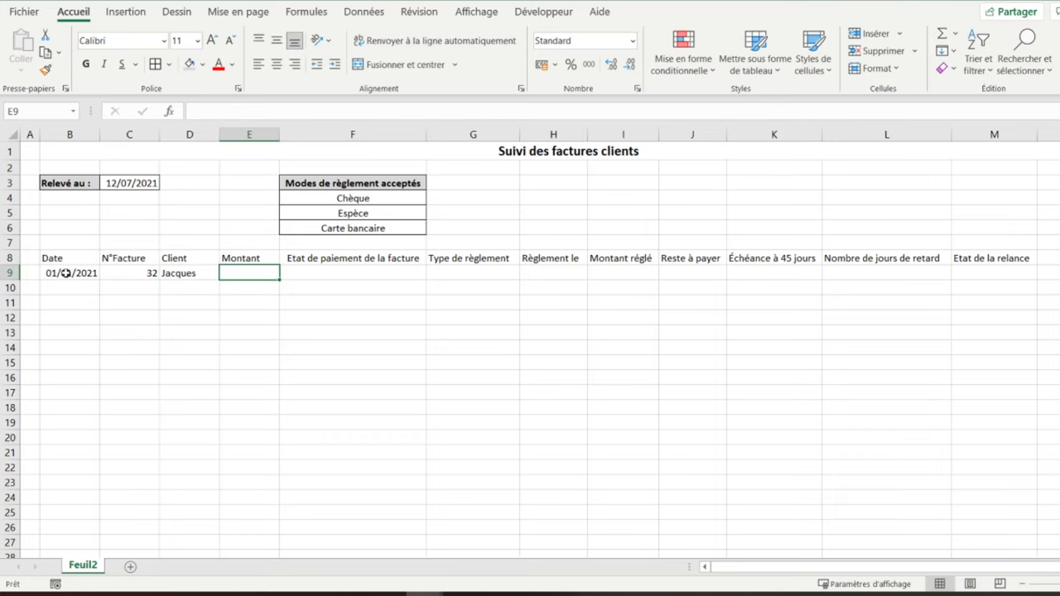
type("300")
key("Return")
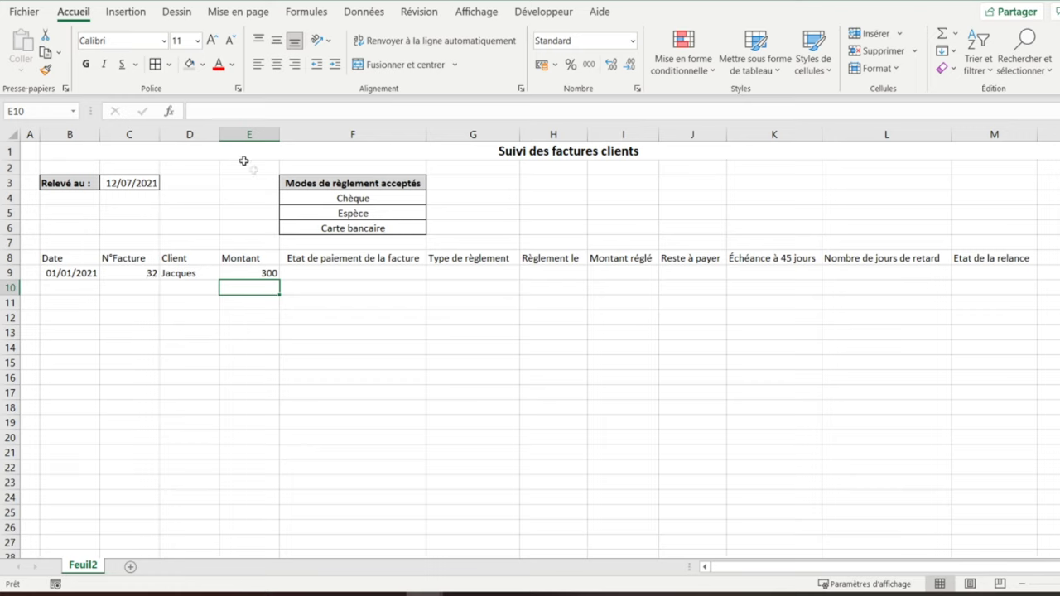
Apply the Comptabilité accounting format to the Montant column E.
left_click(246, 135)
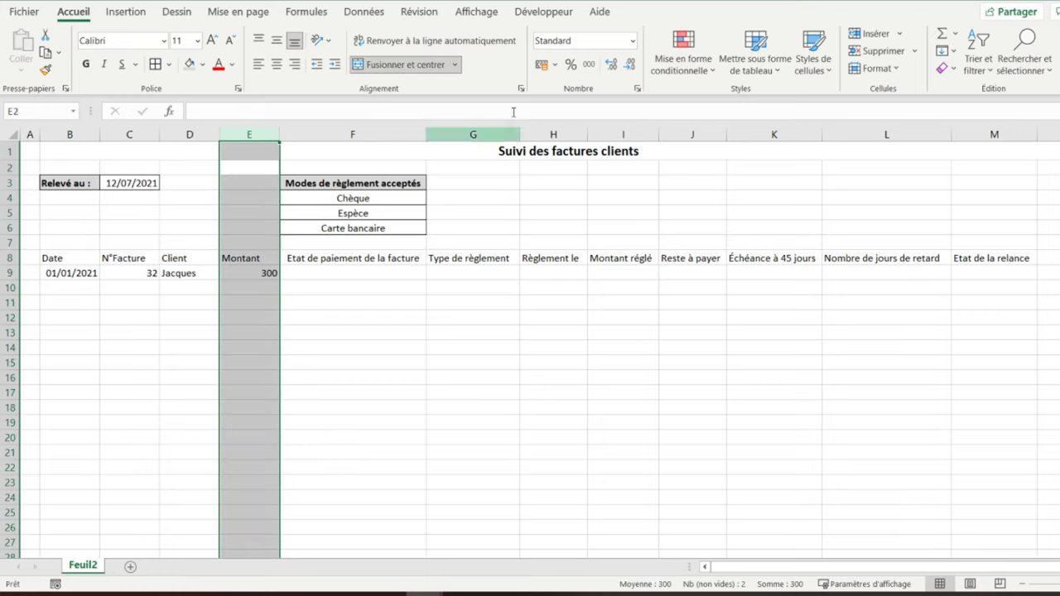
left_click(542, 64)
left_click(250, 278)
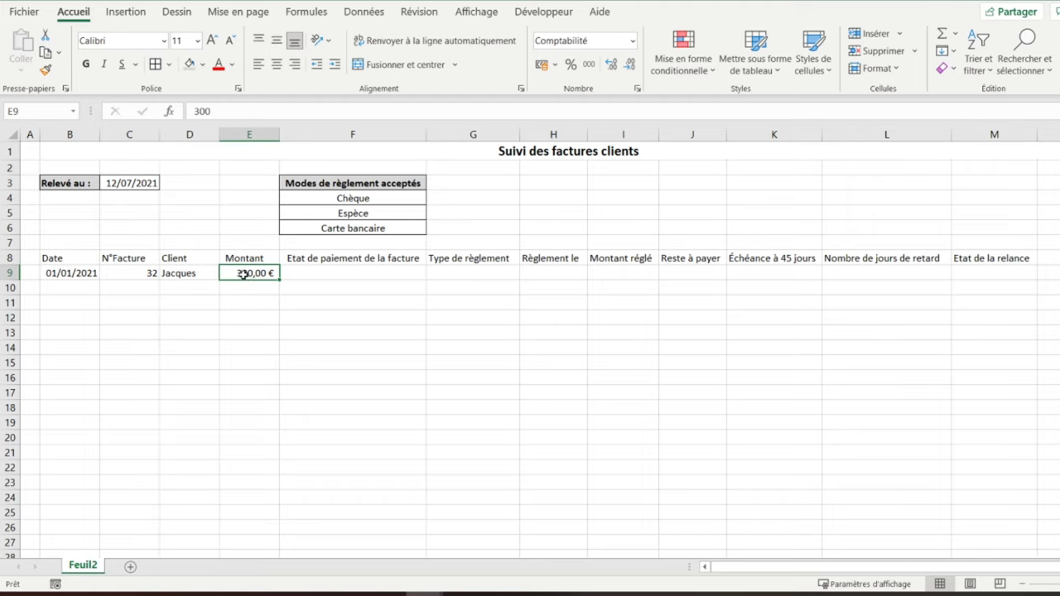
left_click(328, 270)
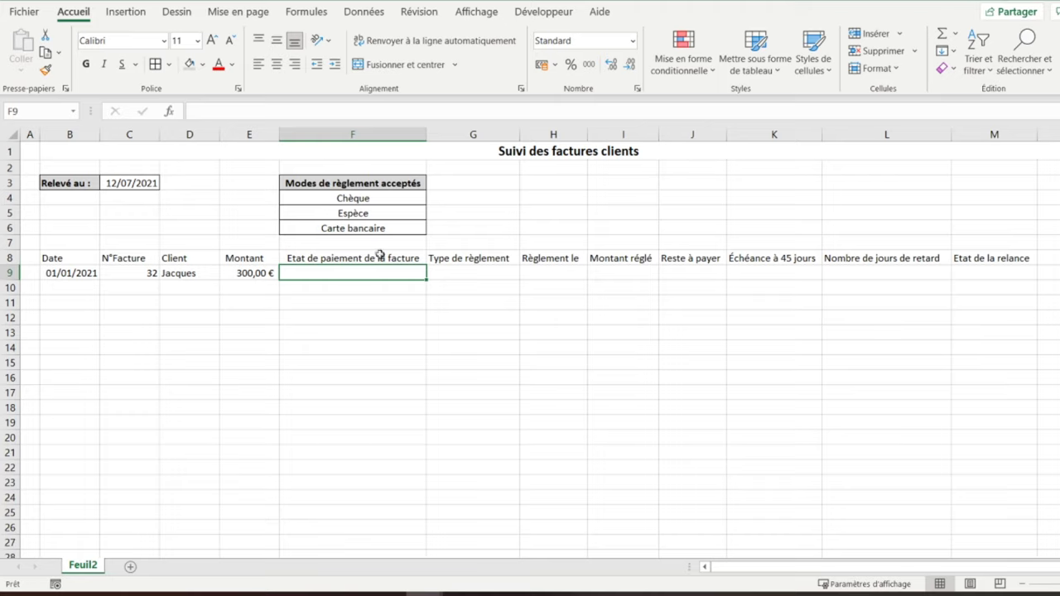
Add a list validation to F9 with the values Payée, Impayée and Reste à payer.
left_click(362, 11)
left_click(866, 68)
left_click(717, 309)
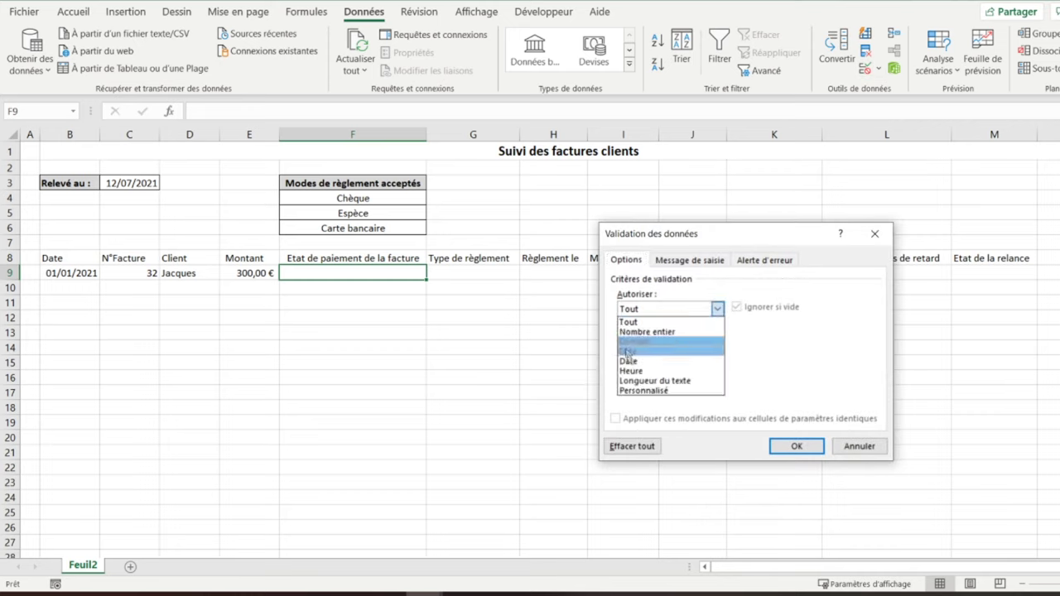
left_click(655, 354)
left_click(666, 369)
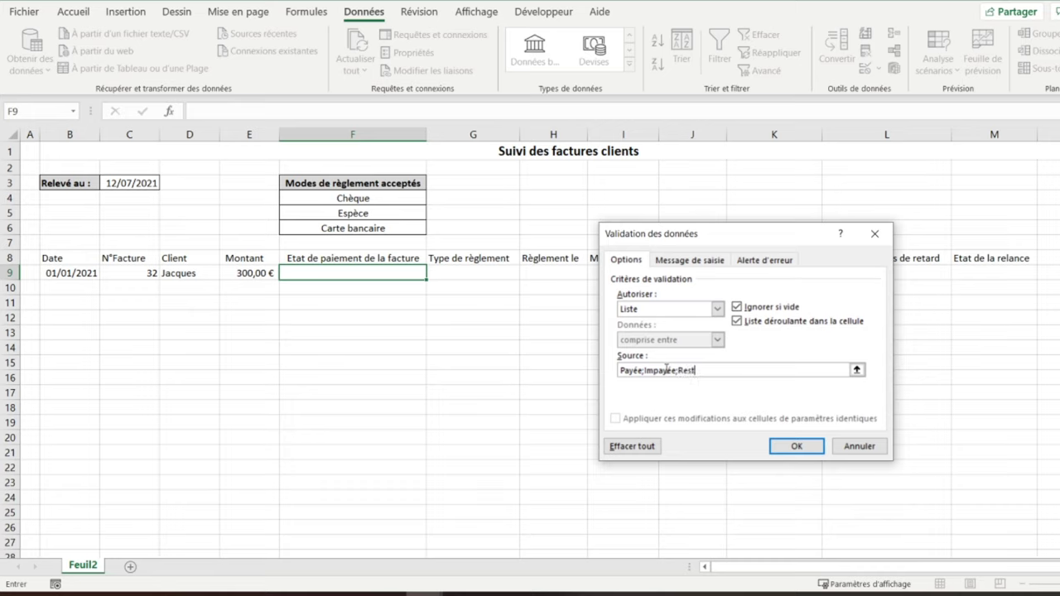
type("pa")
key("Return")
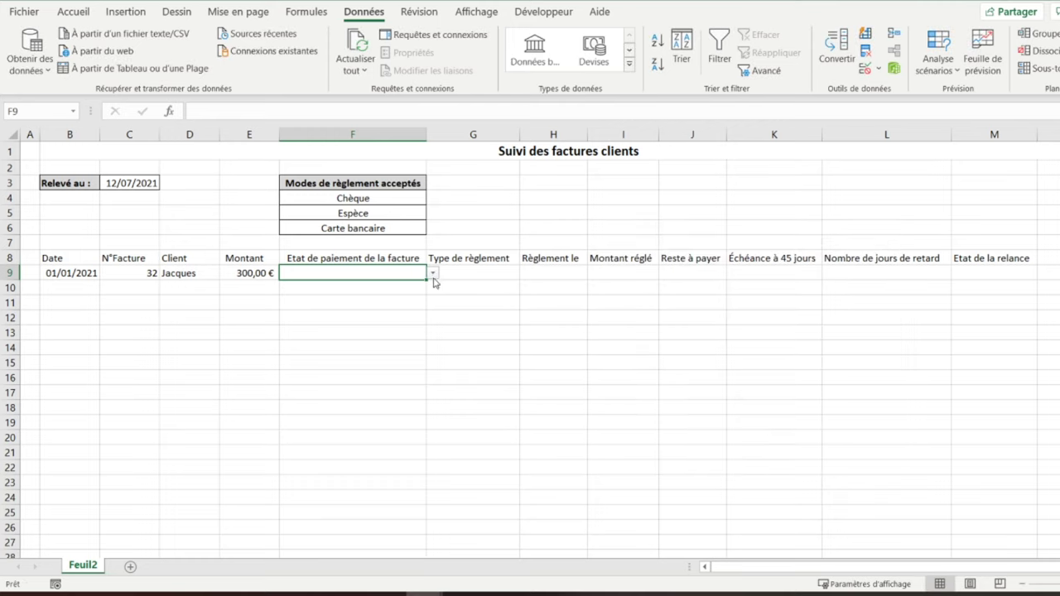
Choose Payée from F9's payment status dropdown.
left_click(433, 276)
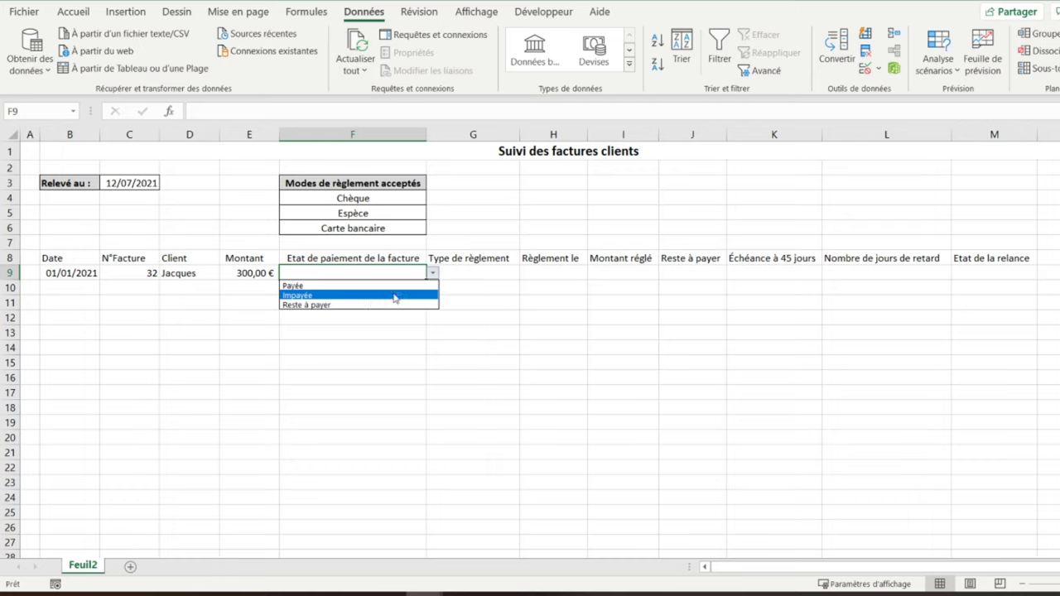
left_click(451, 275)
left_click(455, 274)
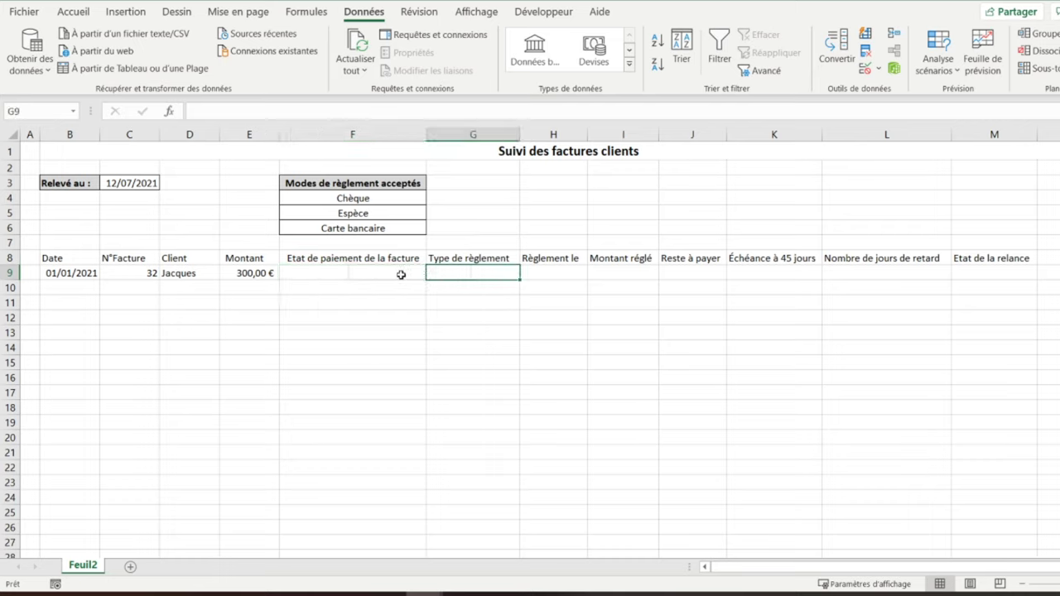
left_click(426, 272)
left_click(433, 273)
left_click(373, 282)
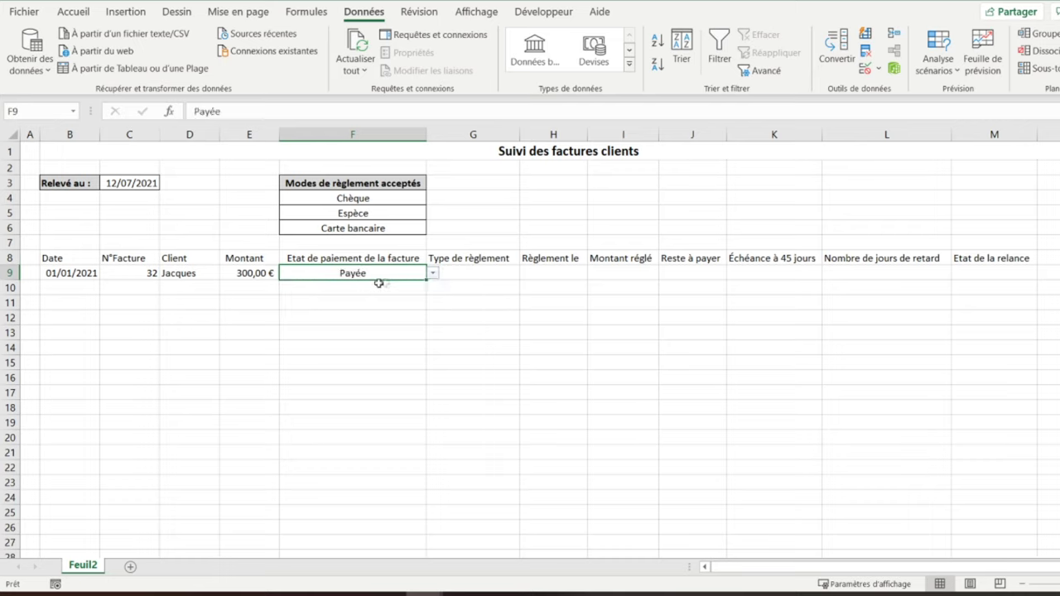
left_click(445, 272)
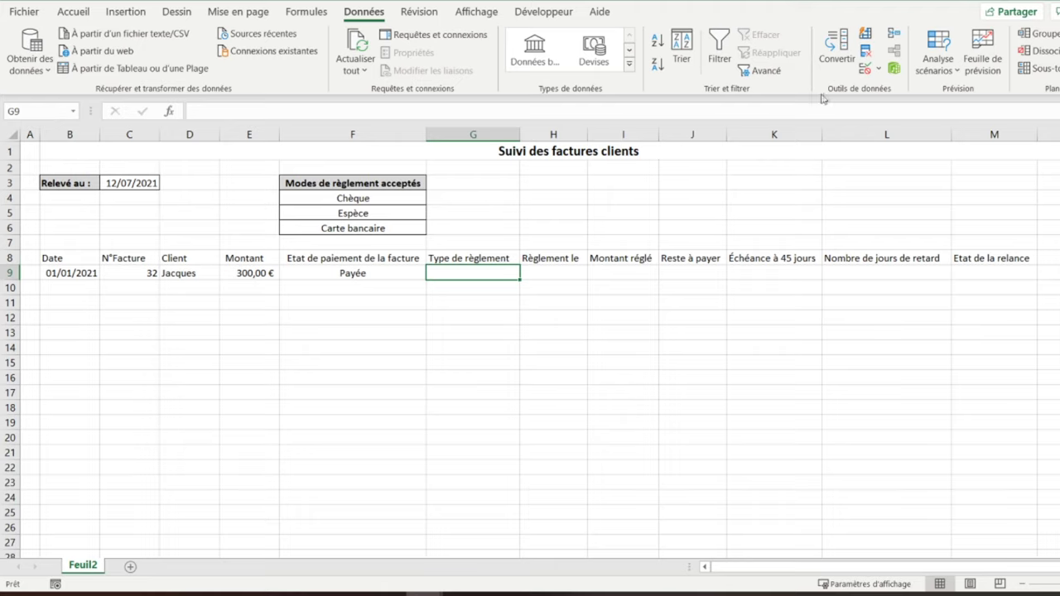
Add a list validation to G9 using the payment methods in F4:F6 as source.
left_click(864, 70)
left_click(641, 309)
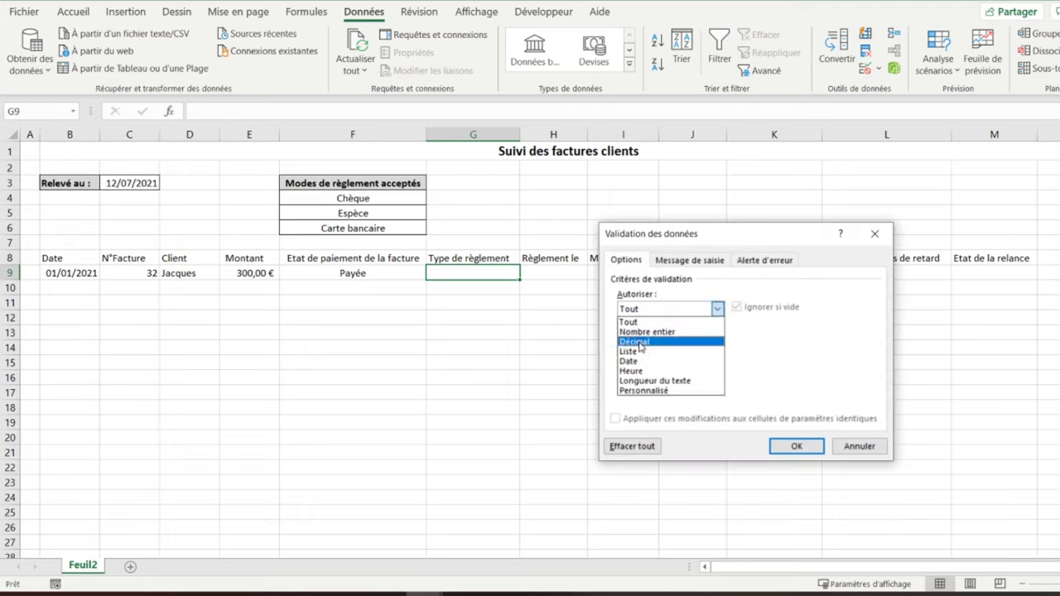
left_click(641, 351)
left_click(659, 369)
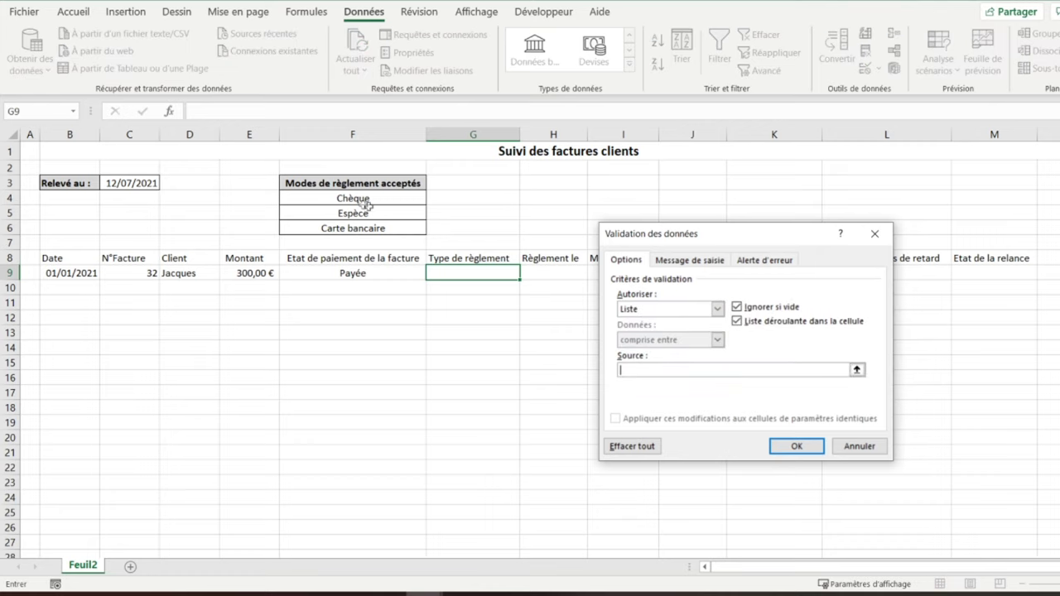
left_click_drag(348, 199, 343, 227)
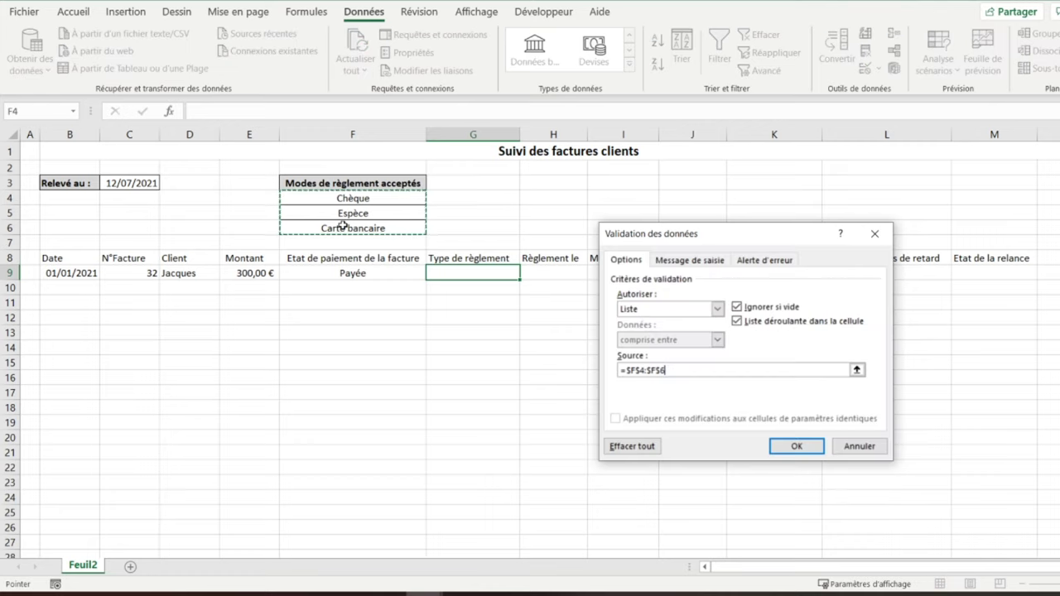
left_click(798, 445)
Choose Espèce from G9's payment type dropdown.
left_click(528, 275)
left_click(508, 273)
left_click(526, 272)
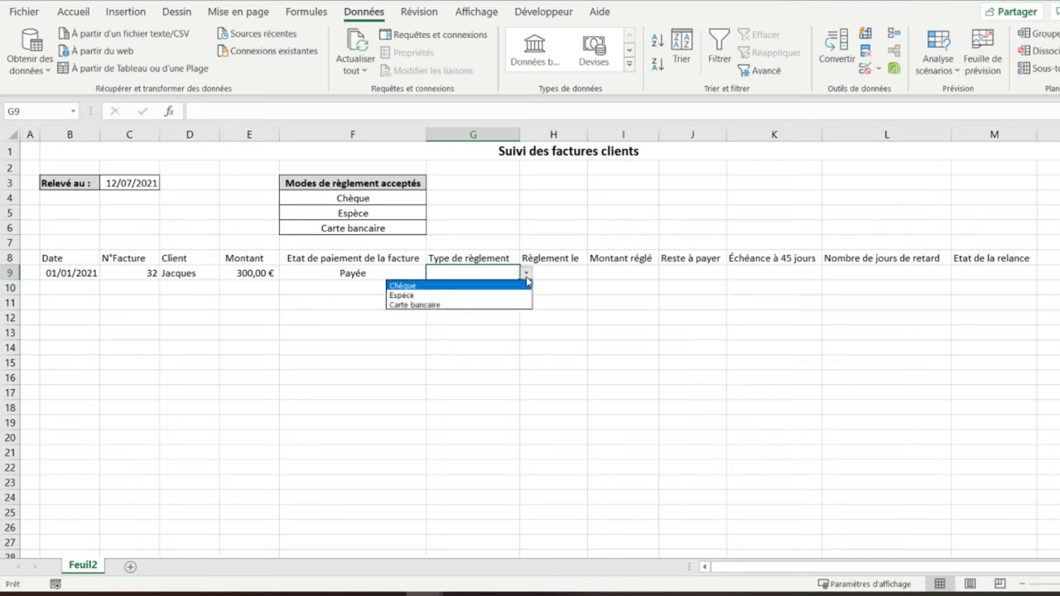
left_click(488, 296)
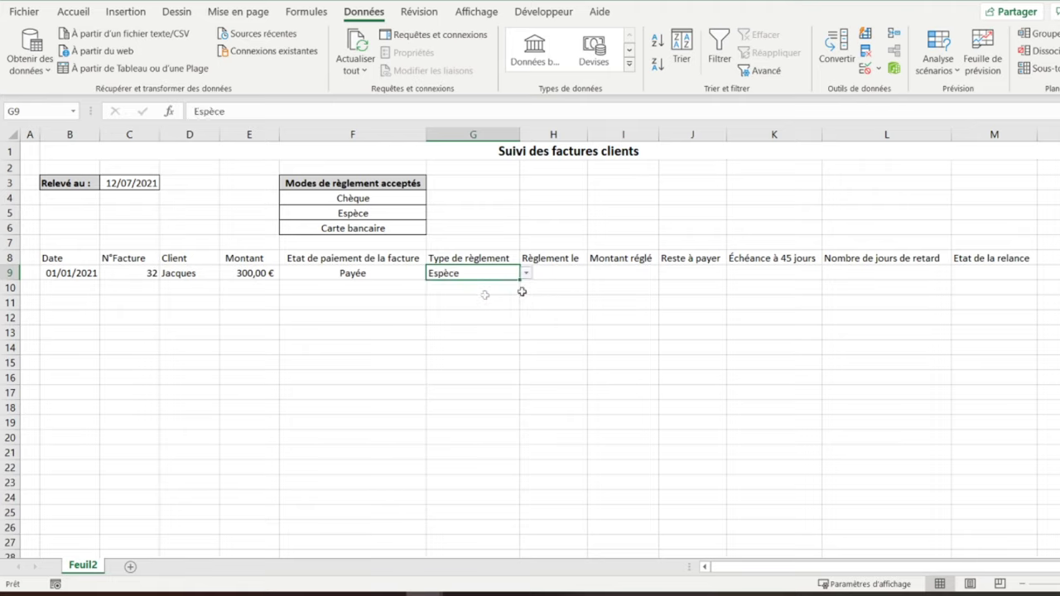
Type 10/01/2021 as the payment date in H9 and select column H.
left_click(574, 275)
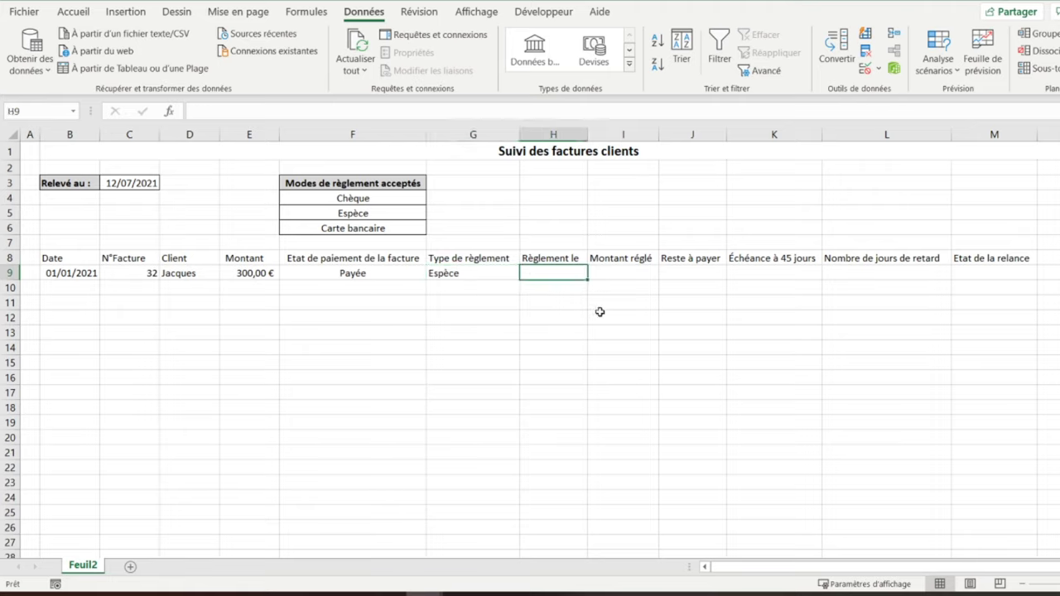
type("10")
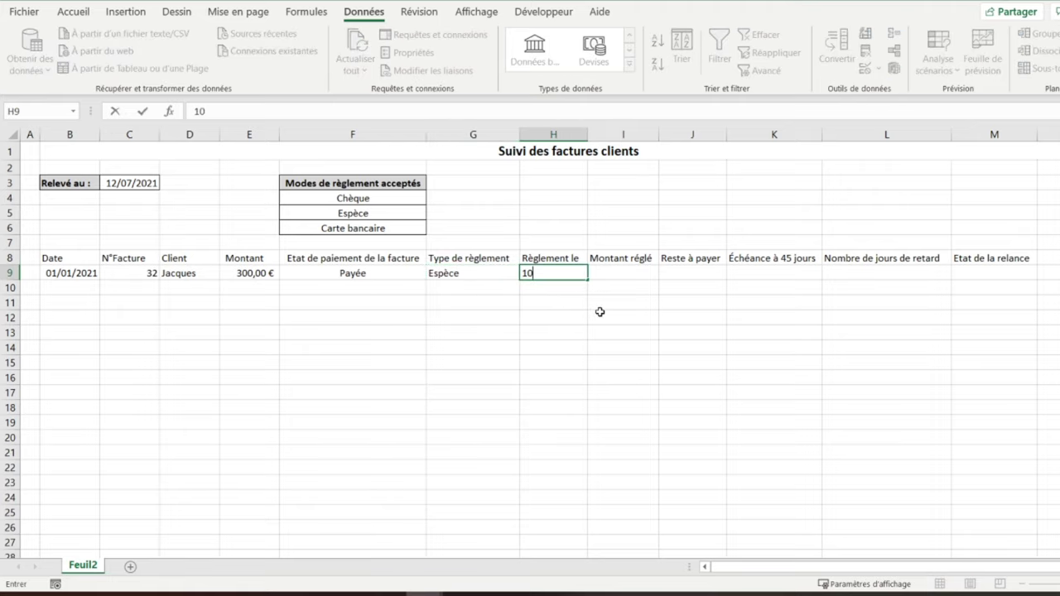
type("/01/2021")
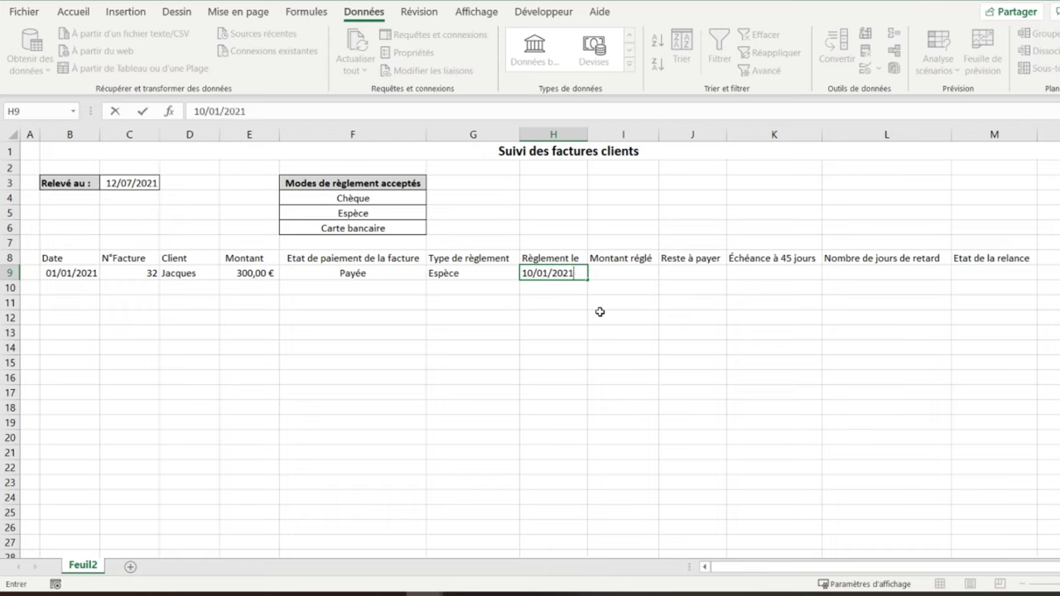
key("Return")
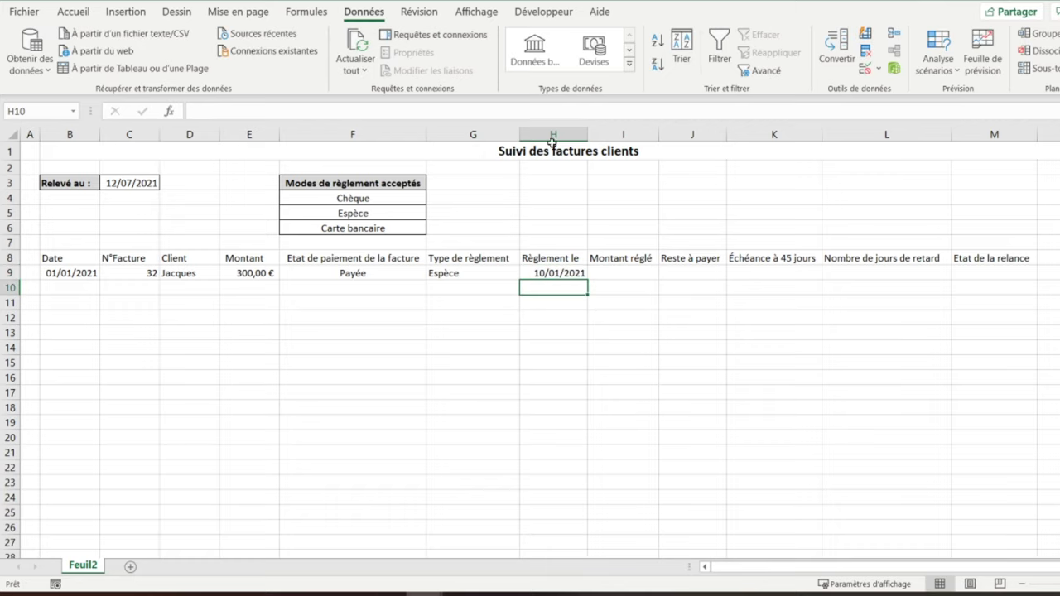
left_click(553, 132)
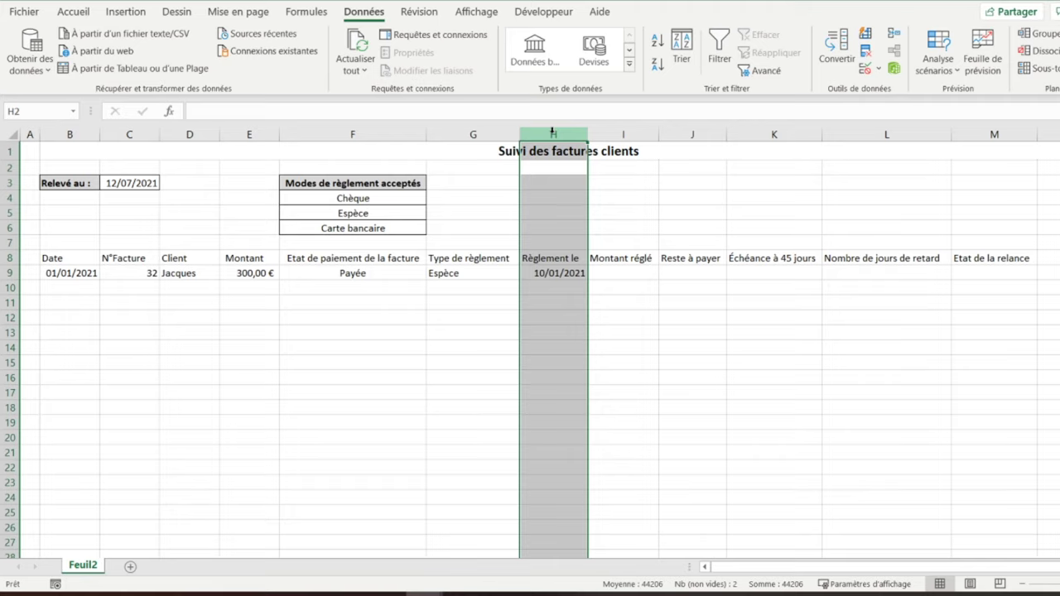
left_click(623, 273)
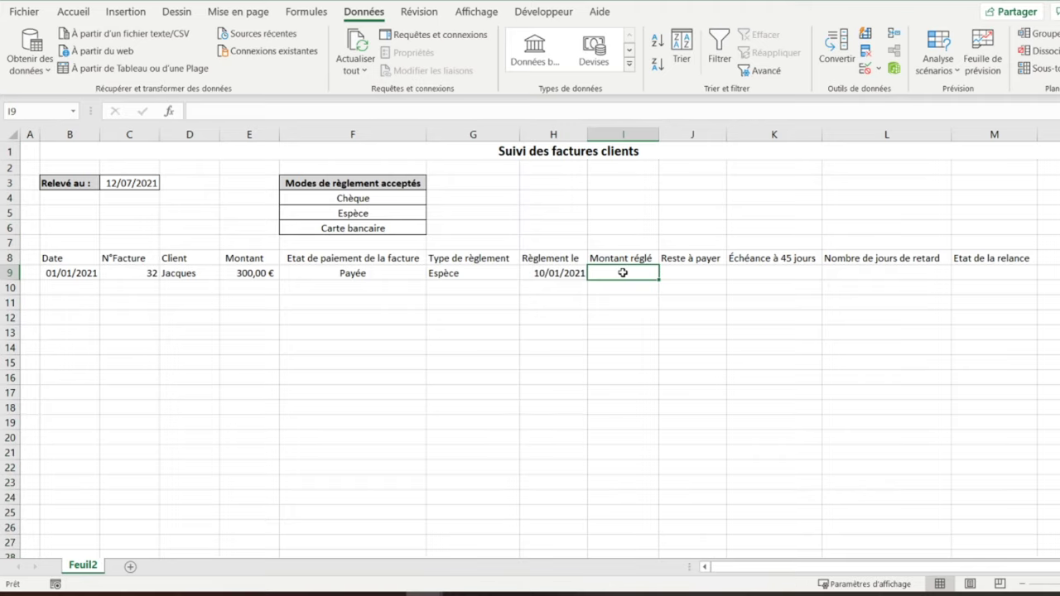
Enter 250 as the amount paid on invoice 32 in I9.
type("250")
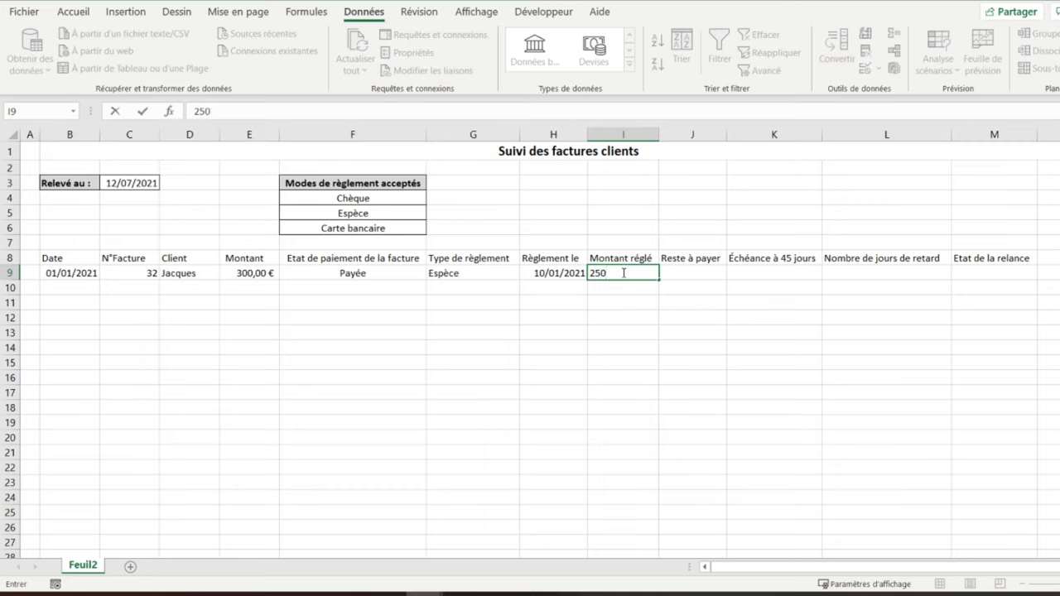
key("Tab")
left_click(622, 273)
Switch invoice 32's payment status in F9 to Reste à payer.
left_click(376, 276)
left_click(432, 274)
left_click(343, 307)
left_click(600, 273)
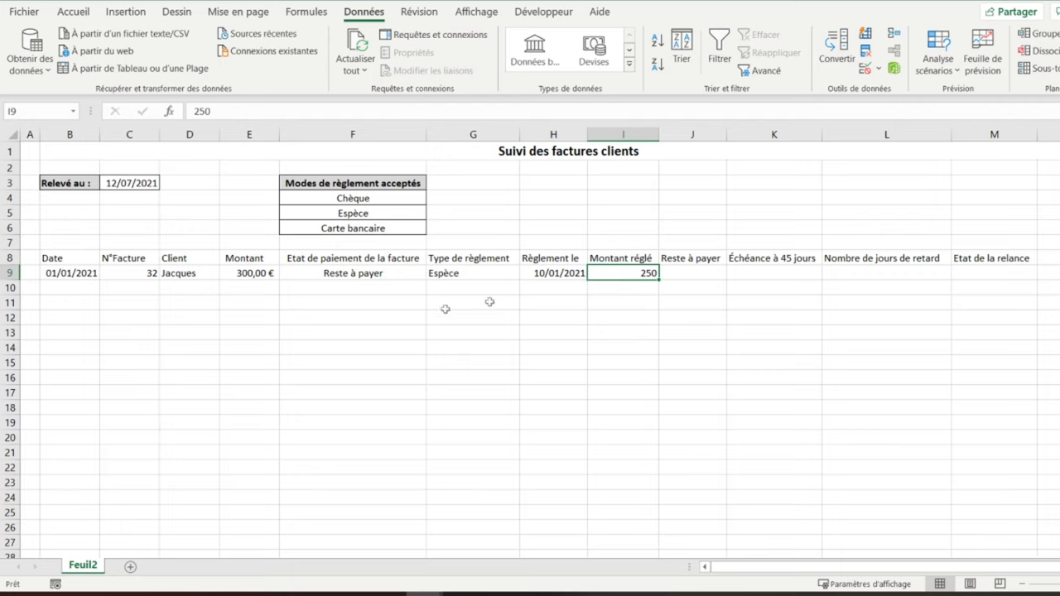
left_click(307, 268)
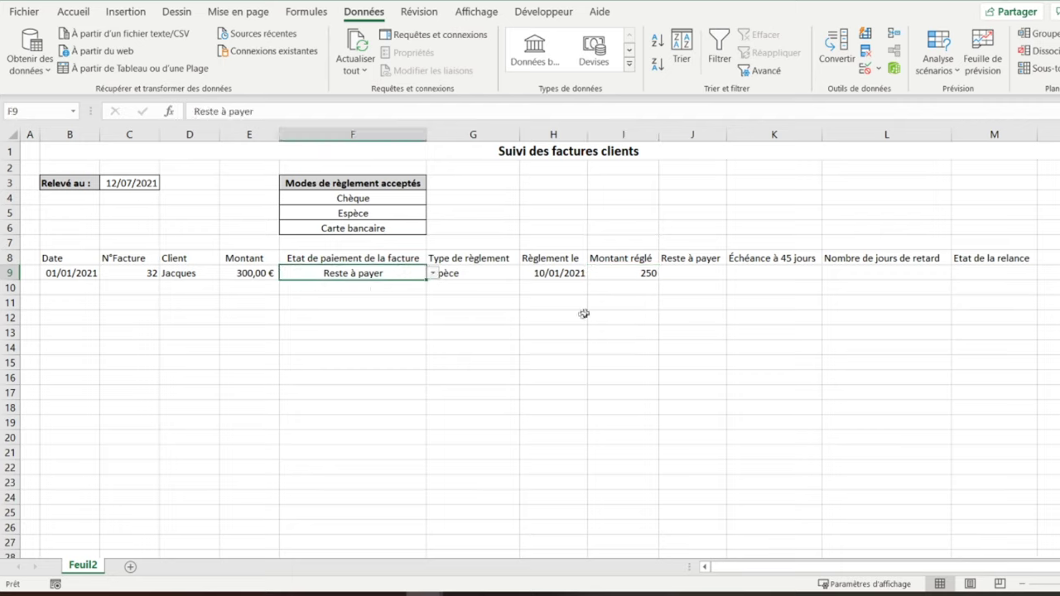
left_click(686, 275)
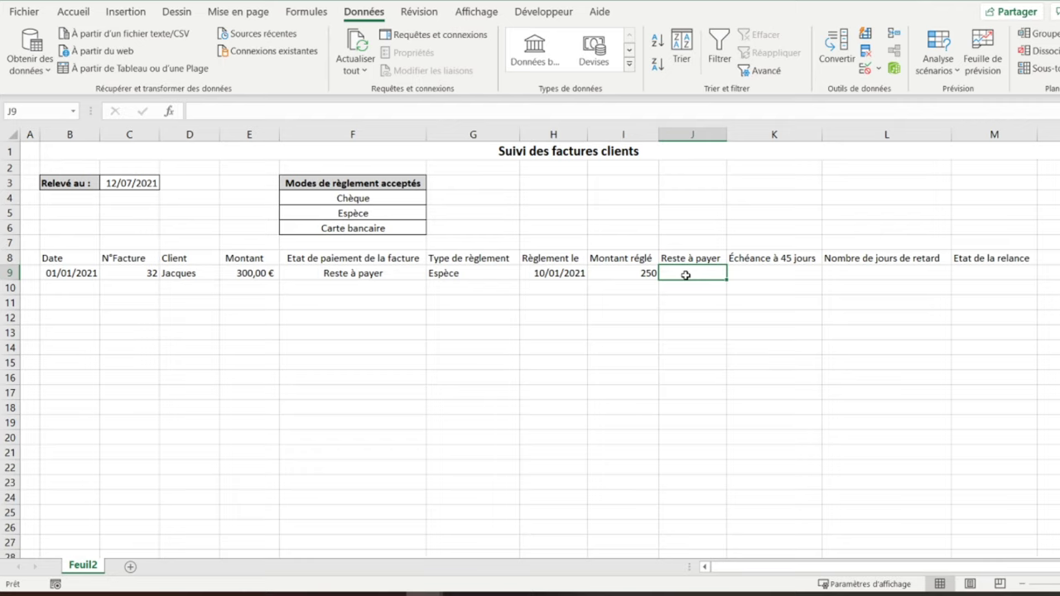
Enter =E9-I9 in J9 to compute the 50,00 € remaining balance.
type("=")
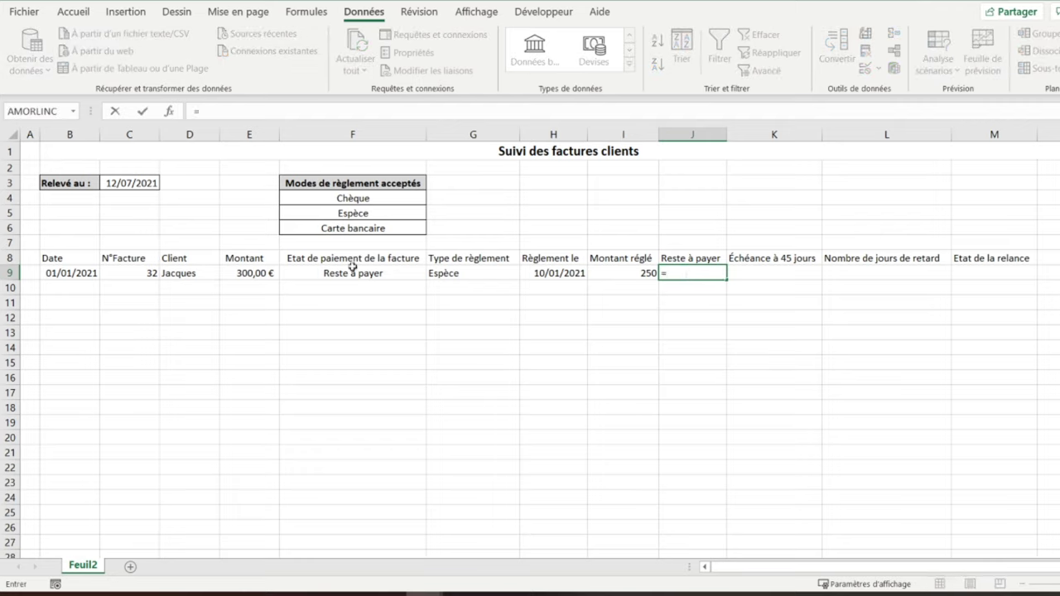
left_click(248, 275)
type("-")
left_click(614, 277)
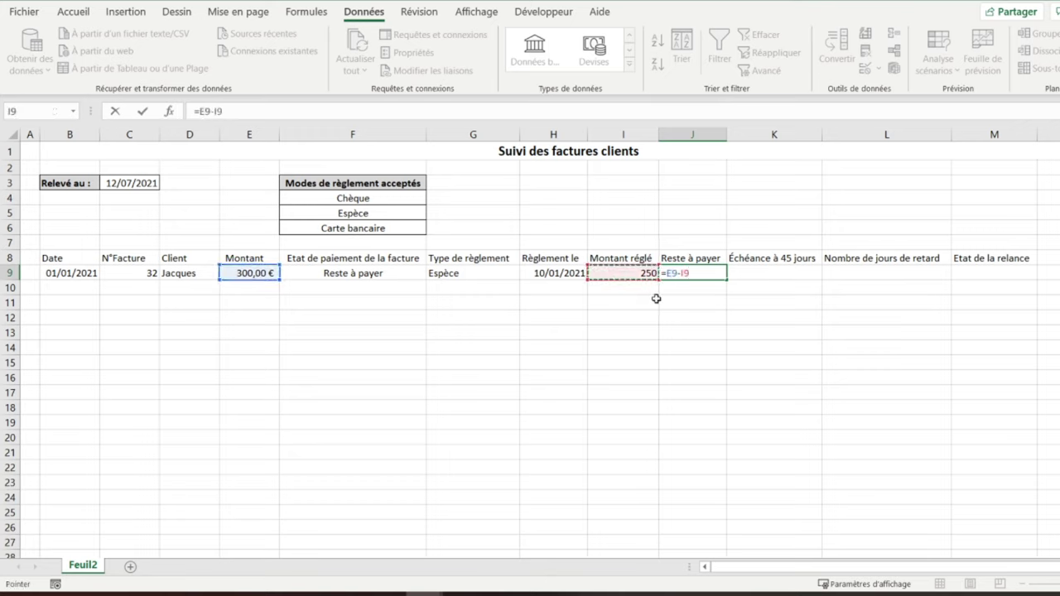
key("Return")
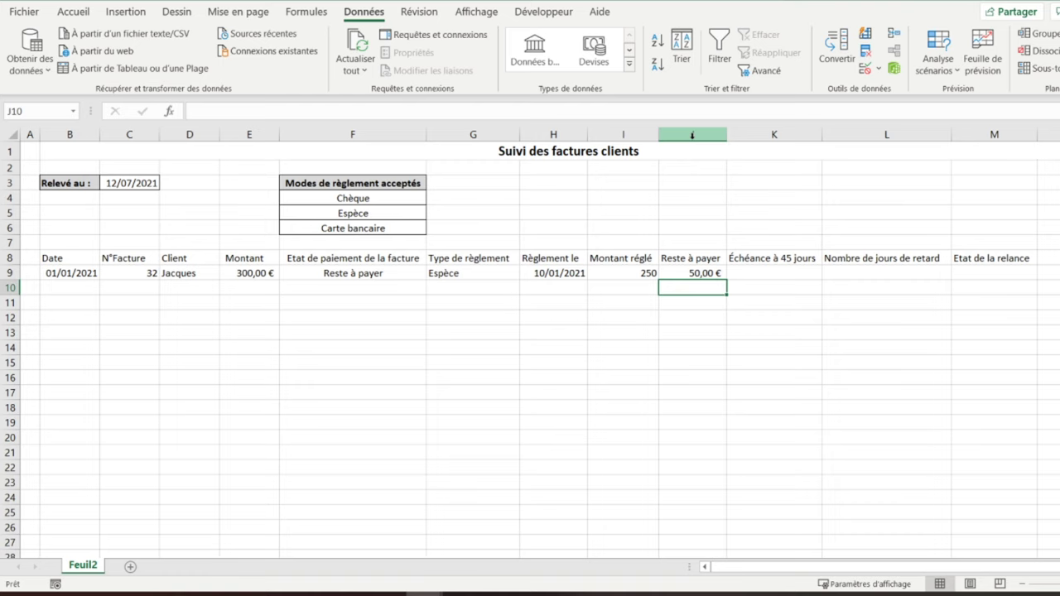
Apply the Comptabilité euro format to columns J and I.
left_click(693, 135)
left_click(74, 12)
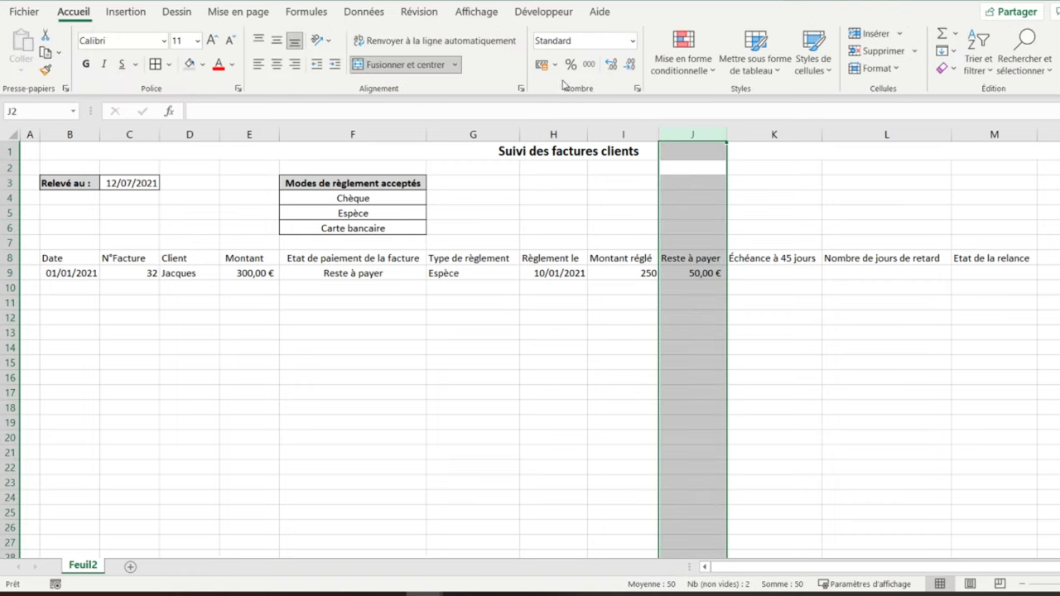
left_click(540, 63)
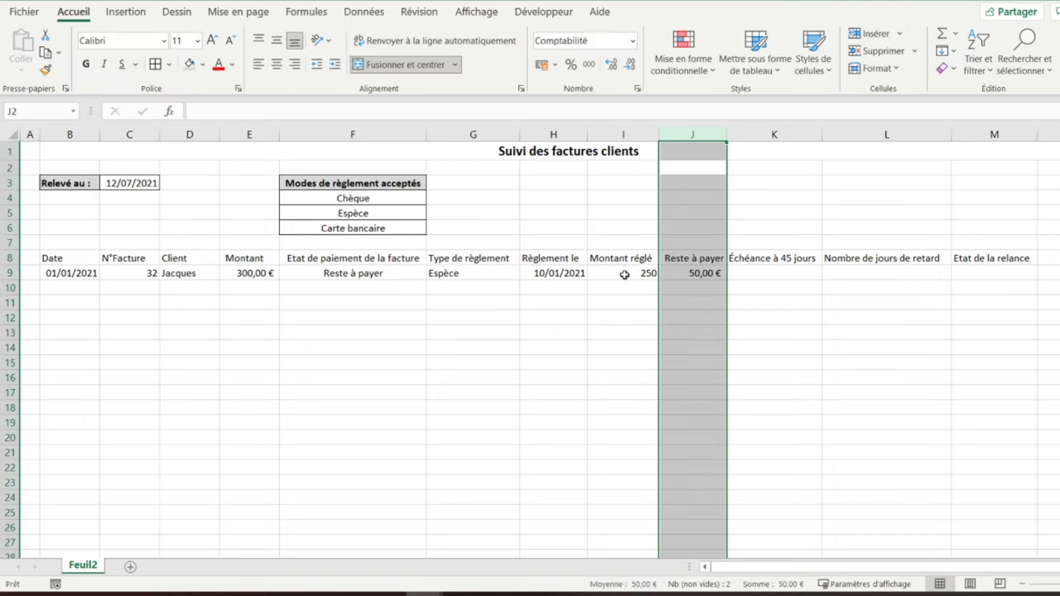
left_click(676, 273)
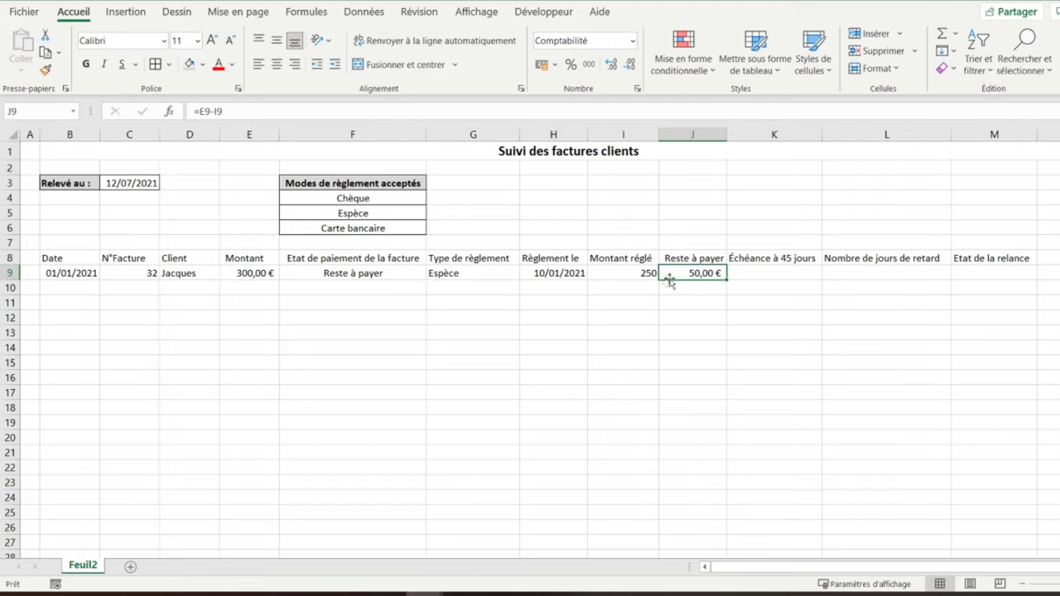
left_click(627, 276)
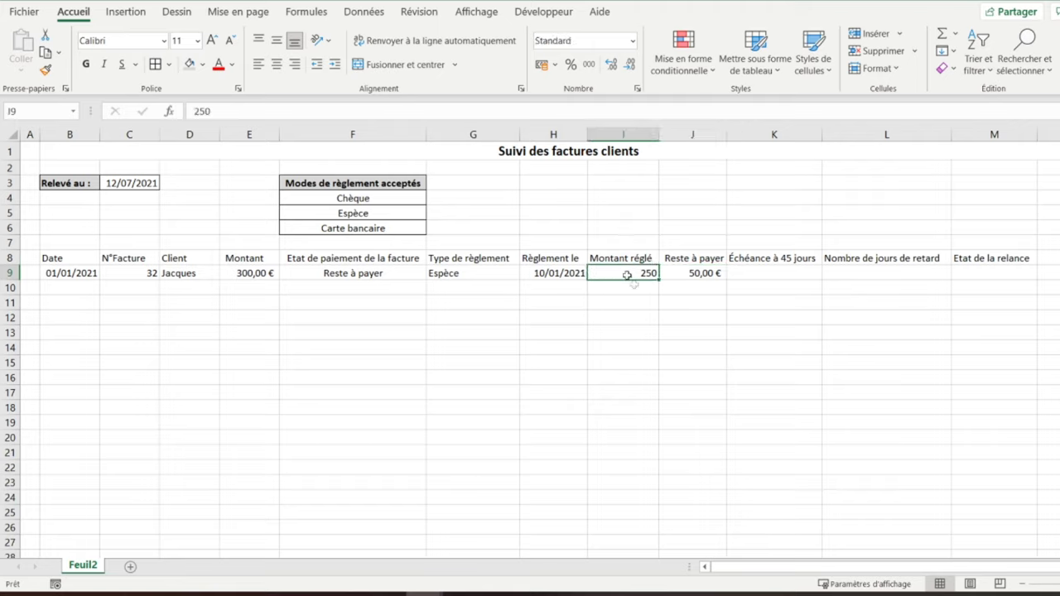
left_click(626, 135)
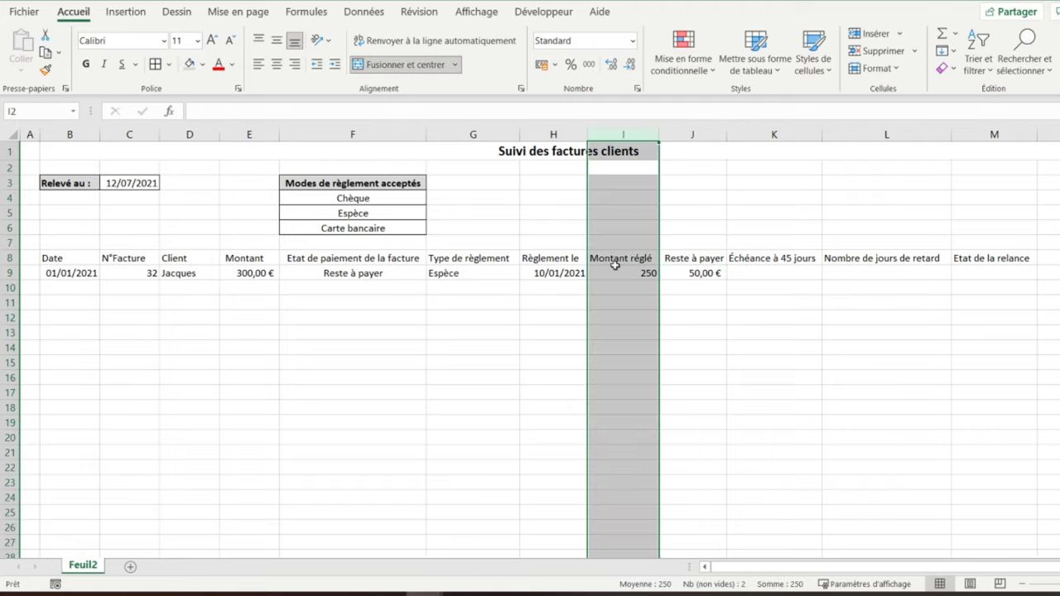
left_click(542, 65)
left_click(763, 273)
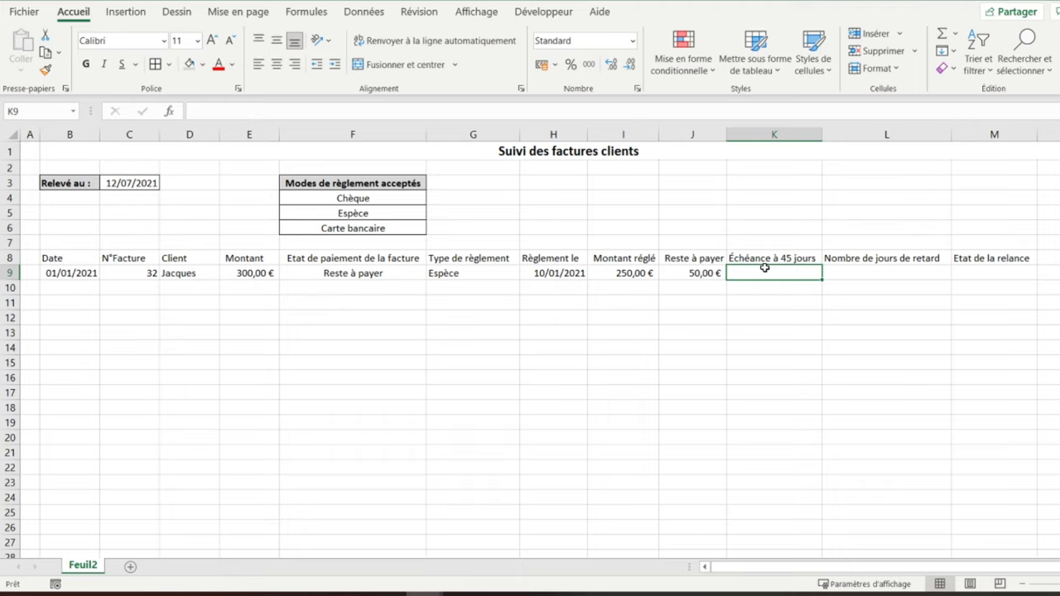
Enter =B9+45 in K9 so the due date shows 15/02/2021.
type("=")
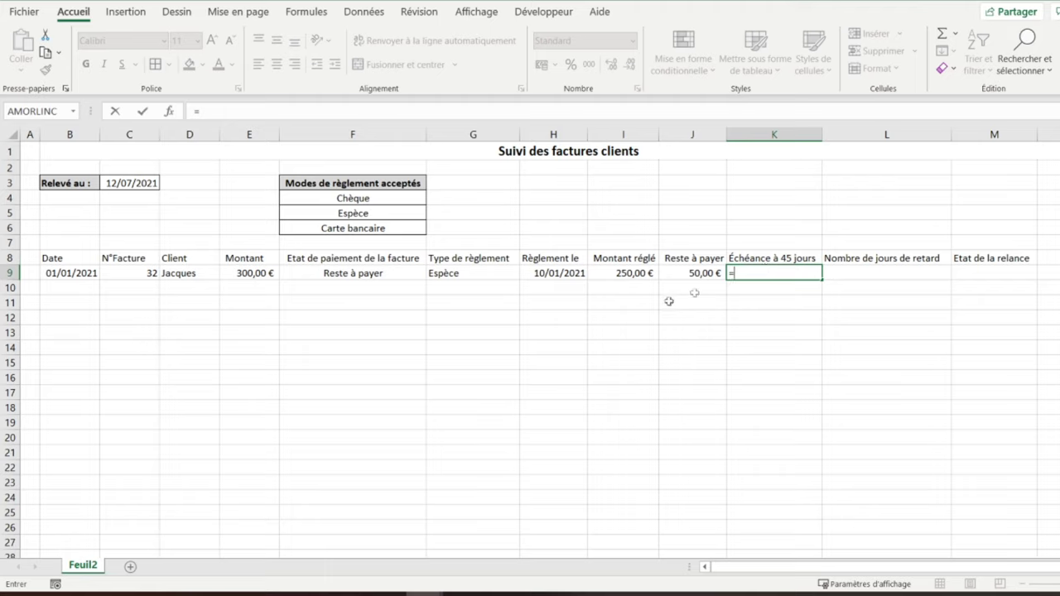
left_click(70, 273)
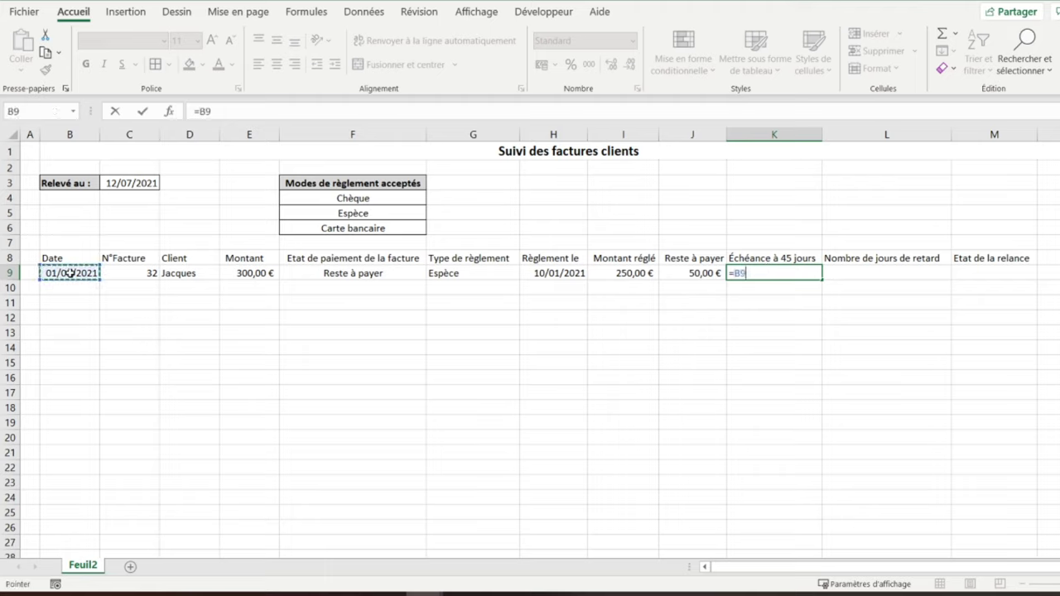
type("+")
type("45")
key("Return")
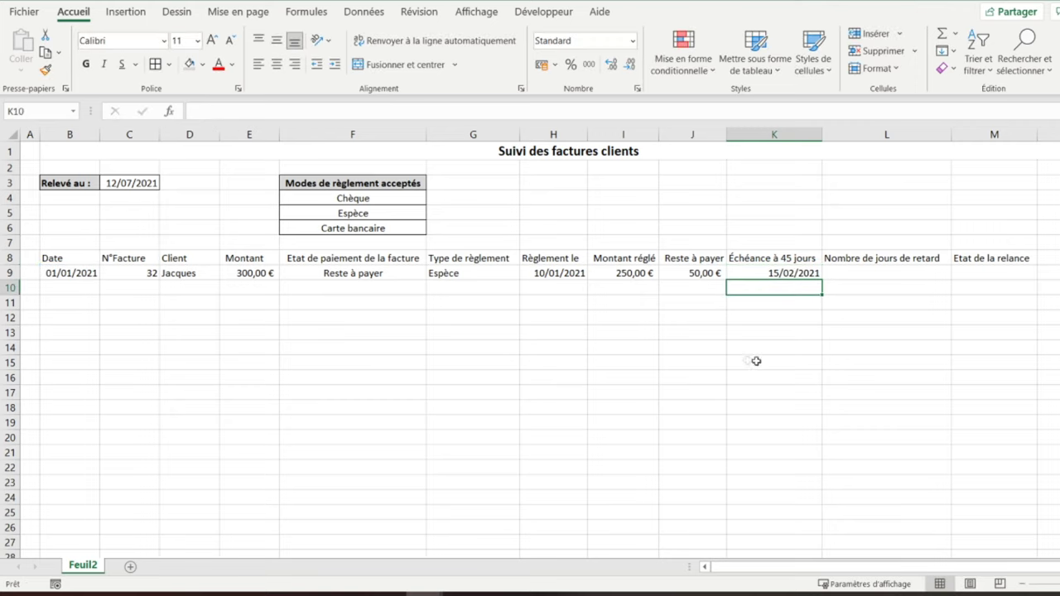
left_click(760, 274)
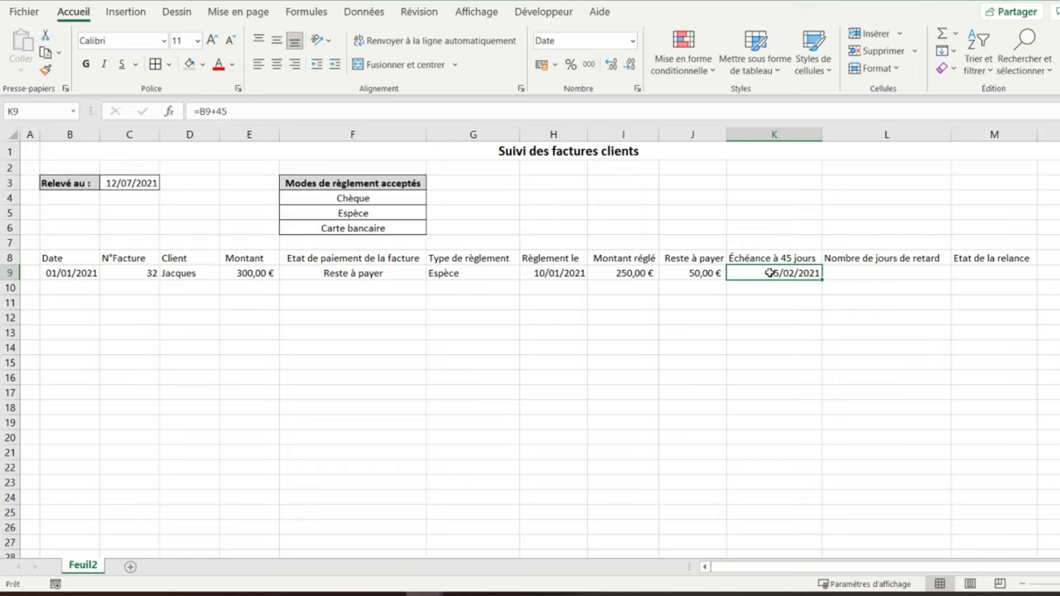
left_click(866, 277)
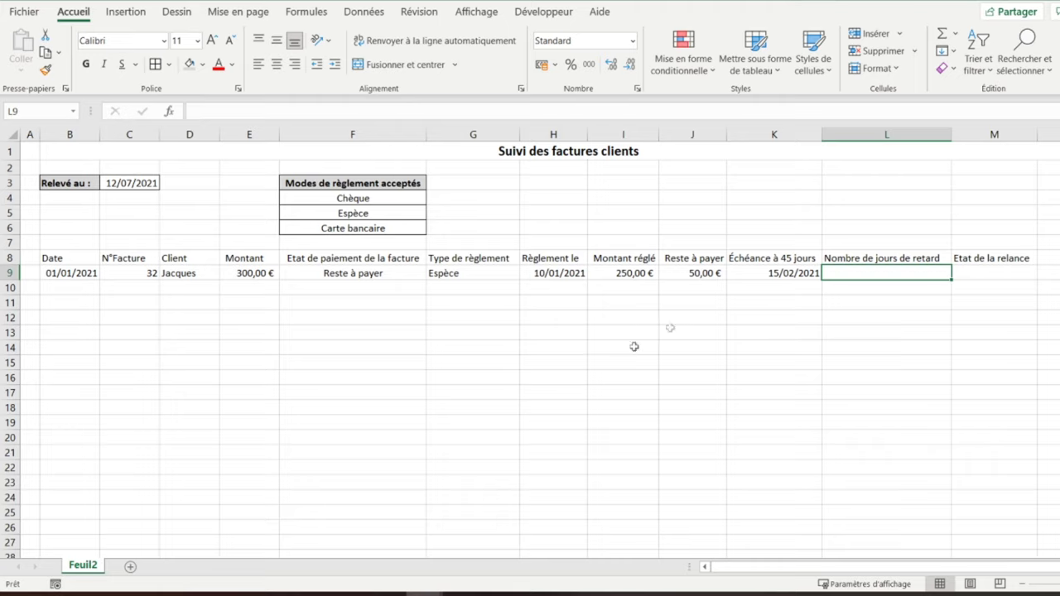
Convert $B$8:$M$9 into a table with headers and apply the black table style.
left_click(65, 261)
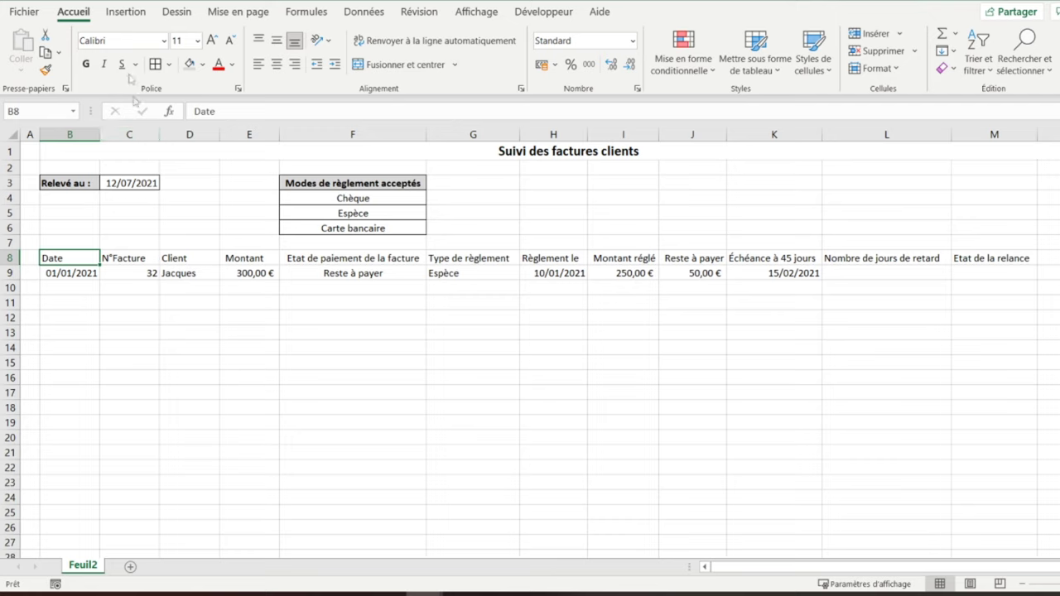
left_click(126, 13)
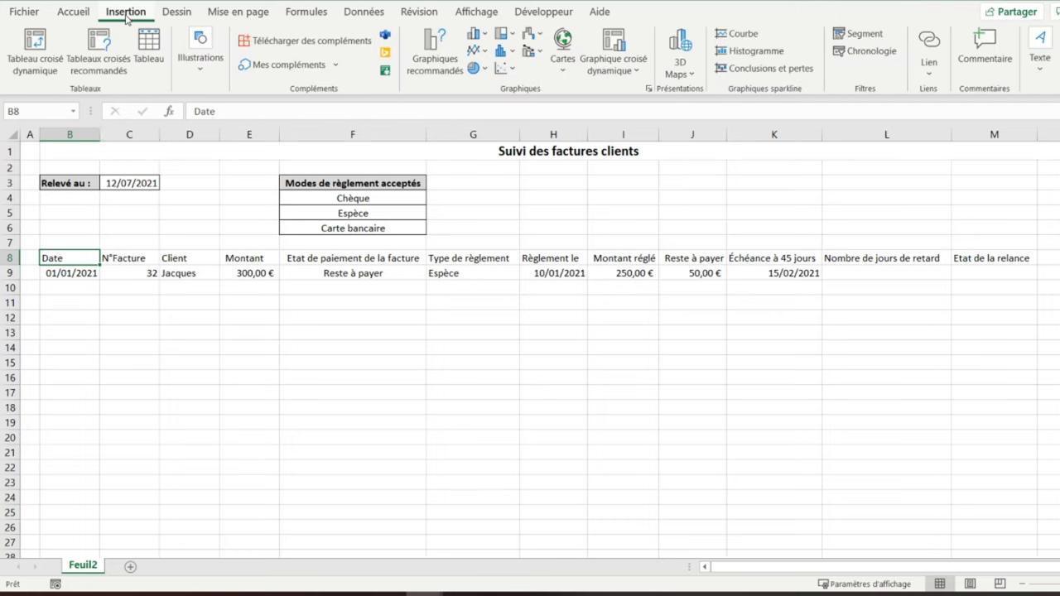
left_click(147, 52)
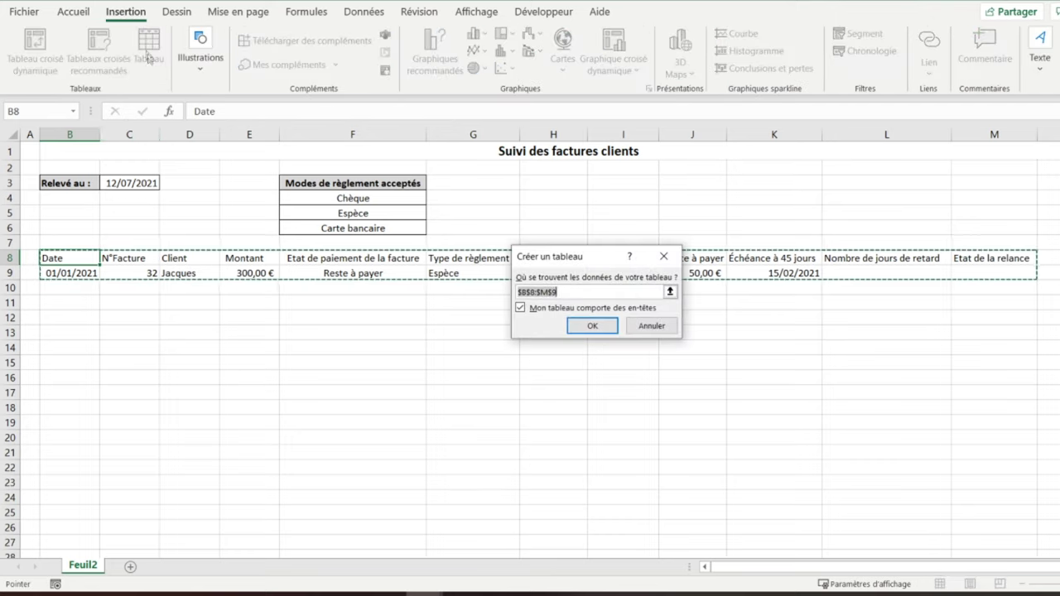
left_click(592, 326)
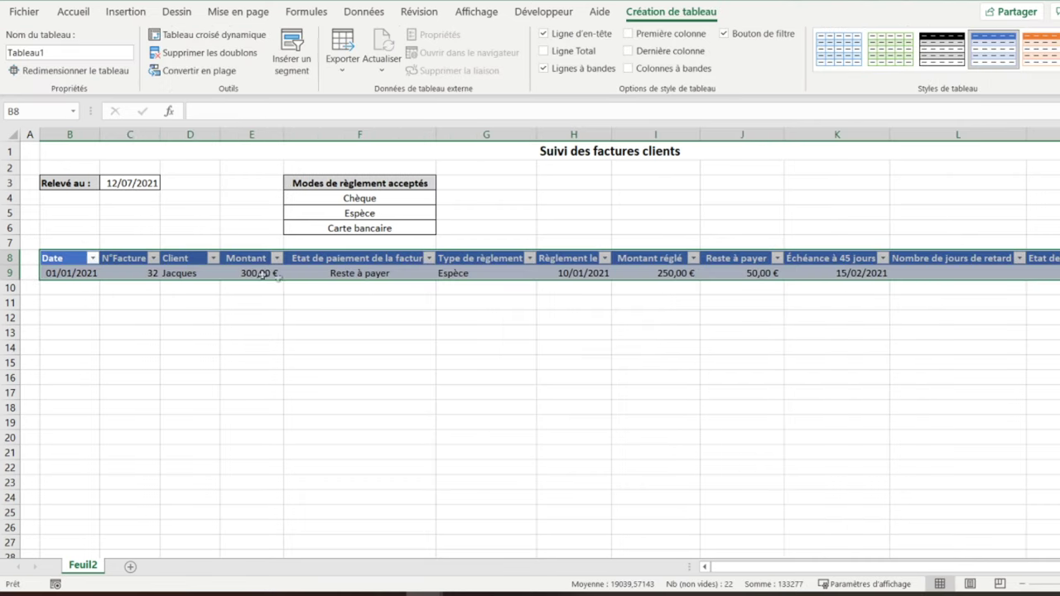
left_click(936, 57)
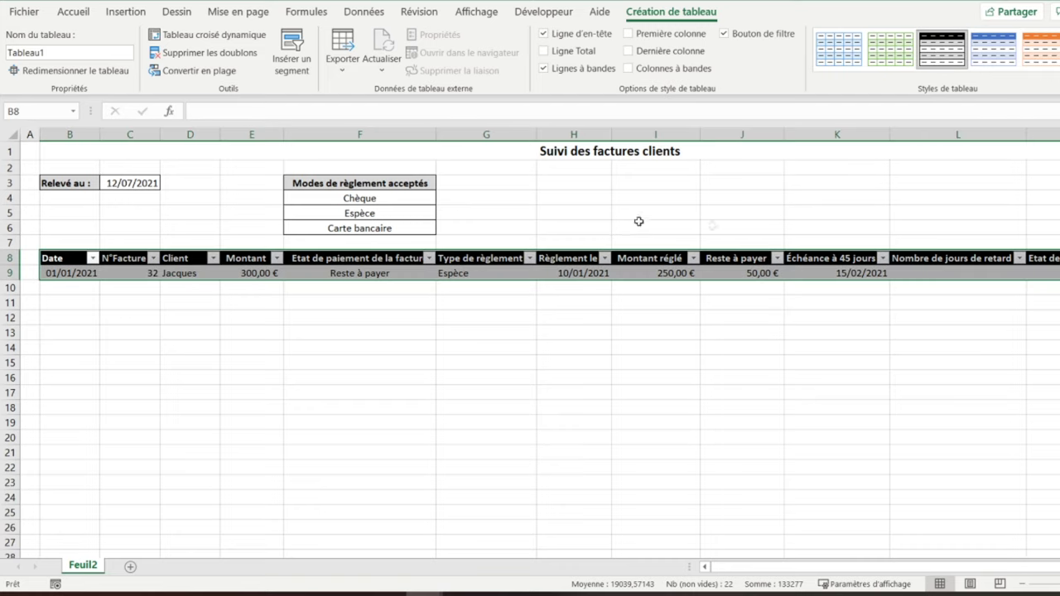
left_click(58, 272)
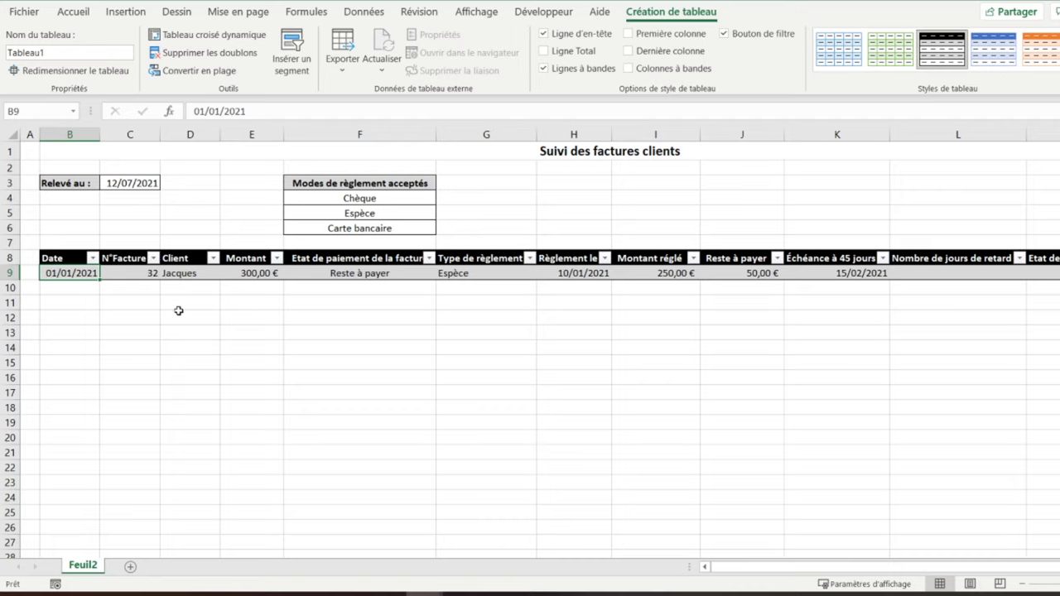
left_click(74, 288)
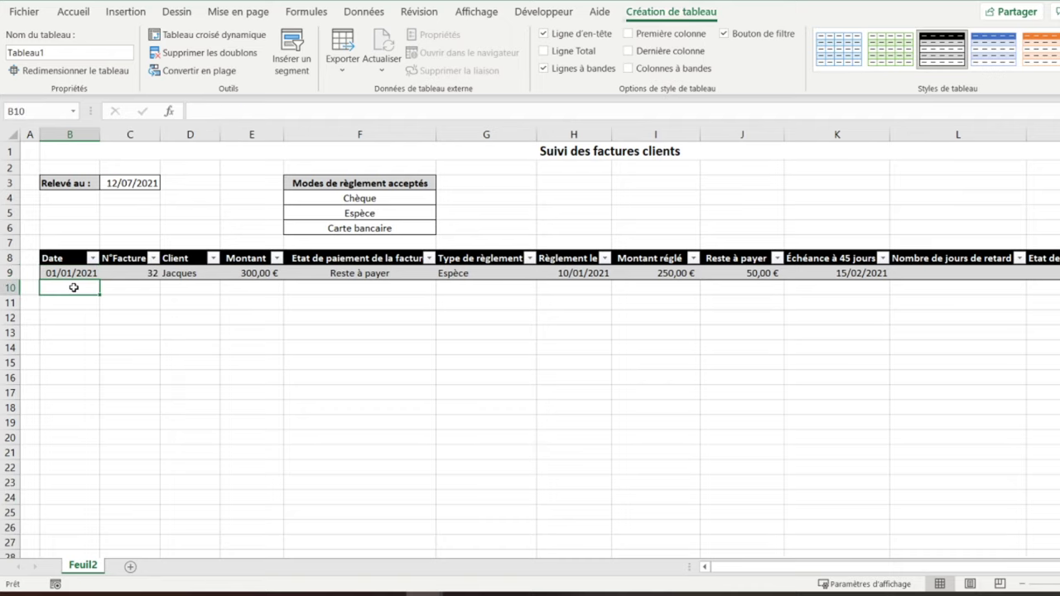
type("4")
key("BackSpace")
type("10/01/2021")
key("Return")
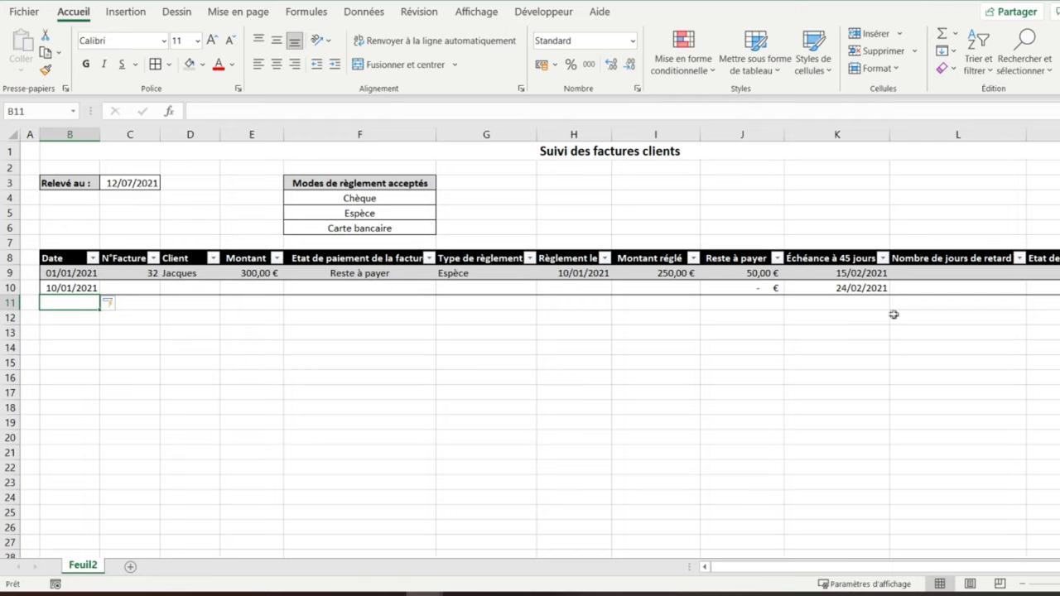
left_click(924, 273)
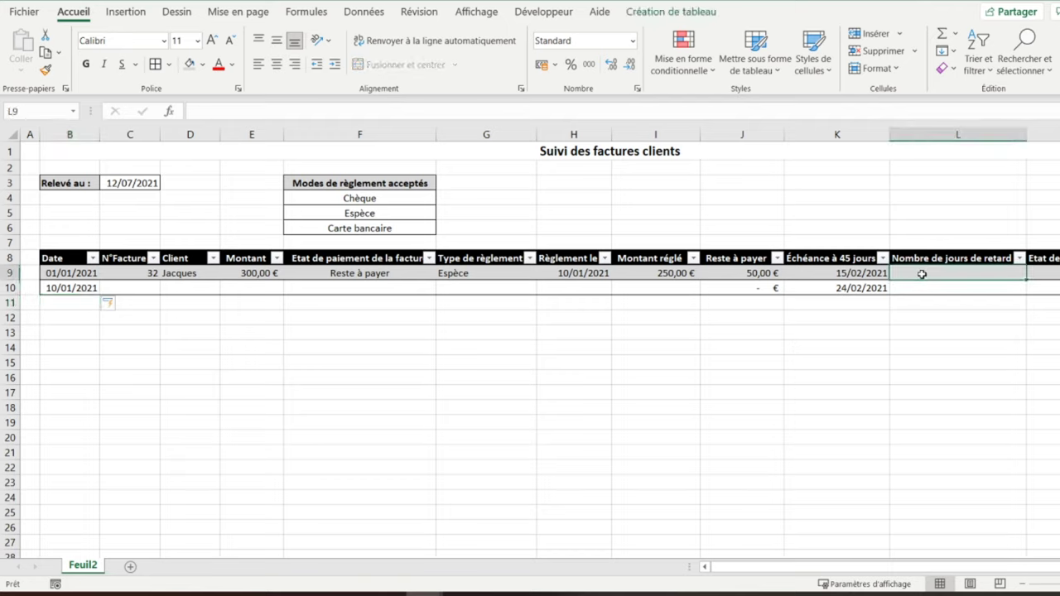
key("ctrl+z")
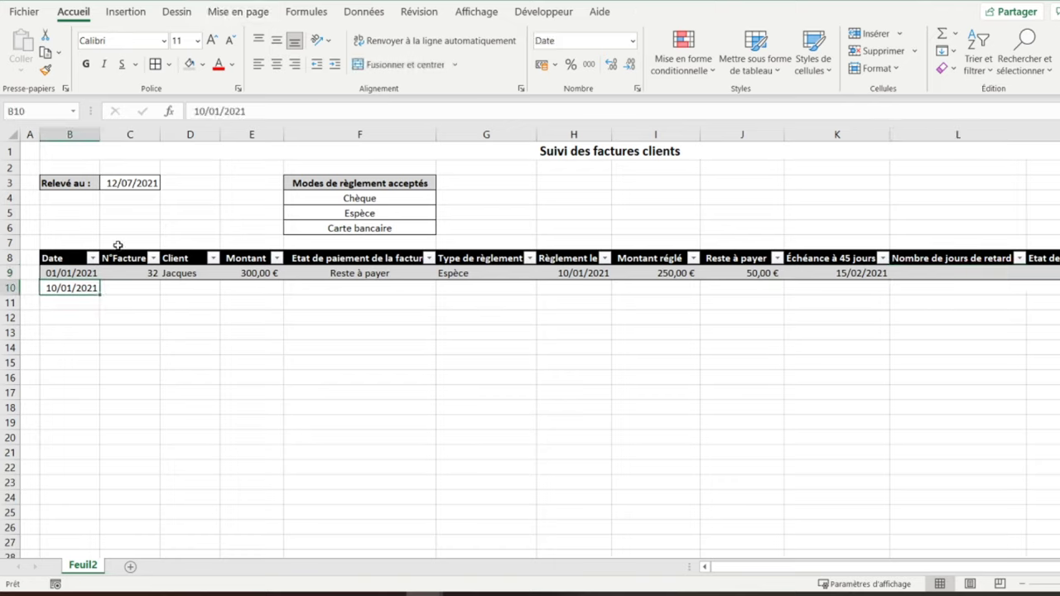
key("ctrl+z")
left_click(934, 274)
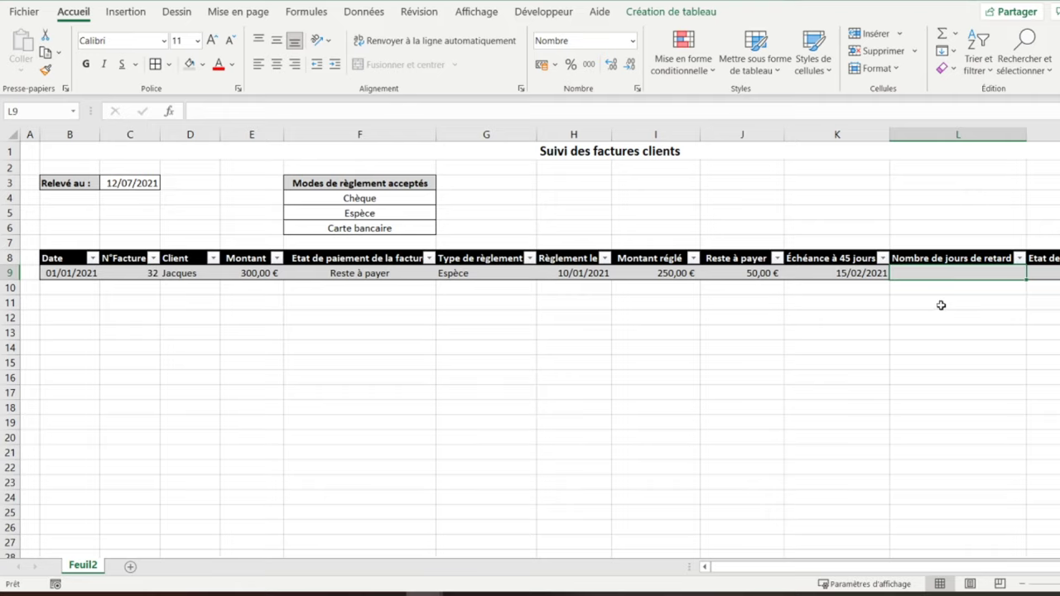
Enter =C3-[@[Échéance à 45 jours]] in L9, giving 147 days late.
type("=")
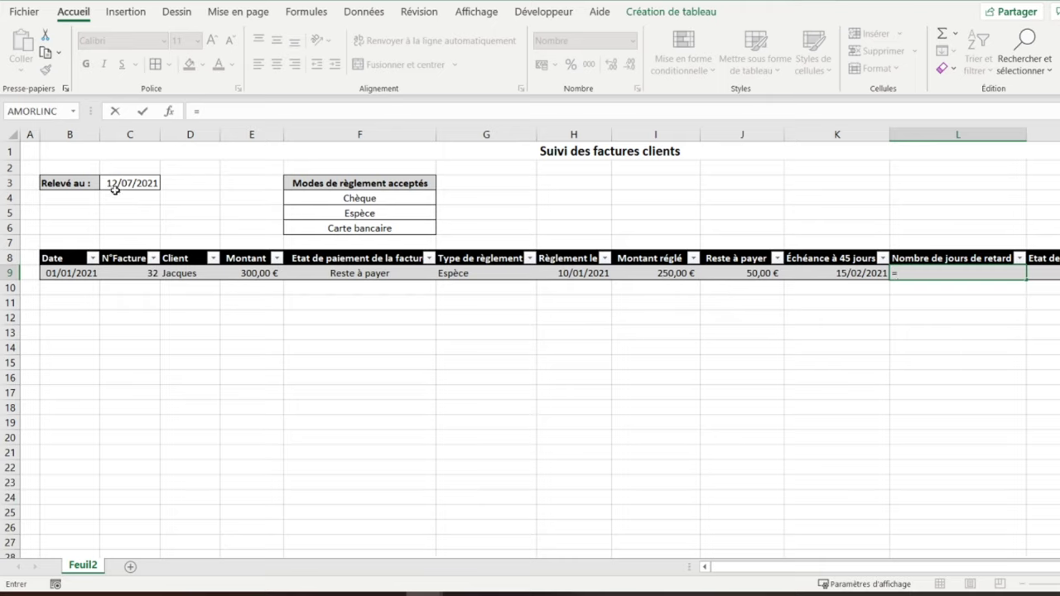
left_click(115, 188)
type("-")
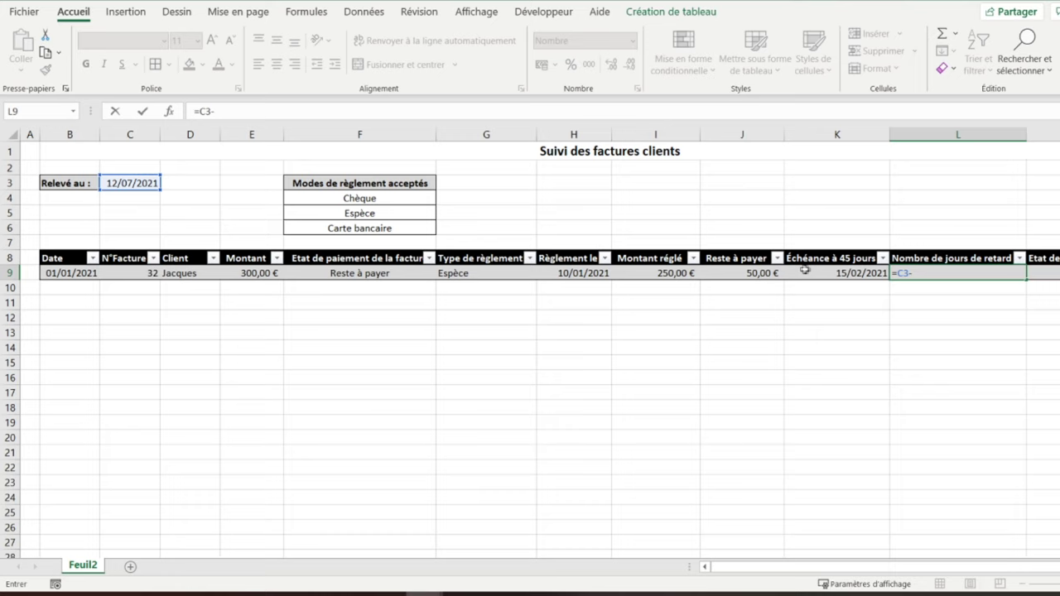
left_click(802, 273)
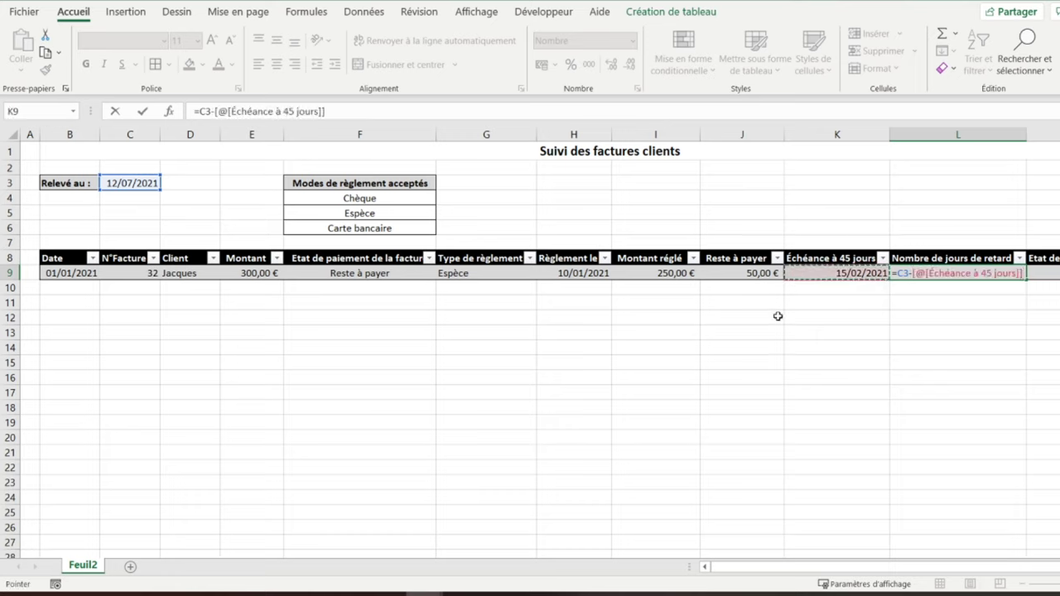
key("Return")
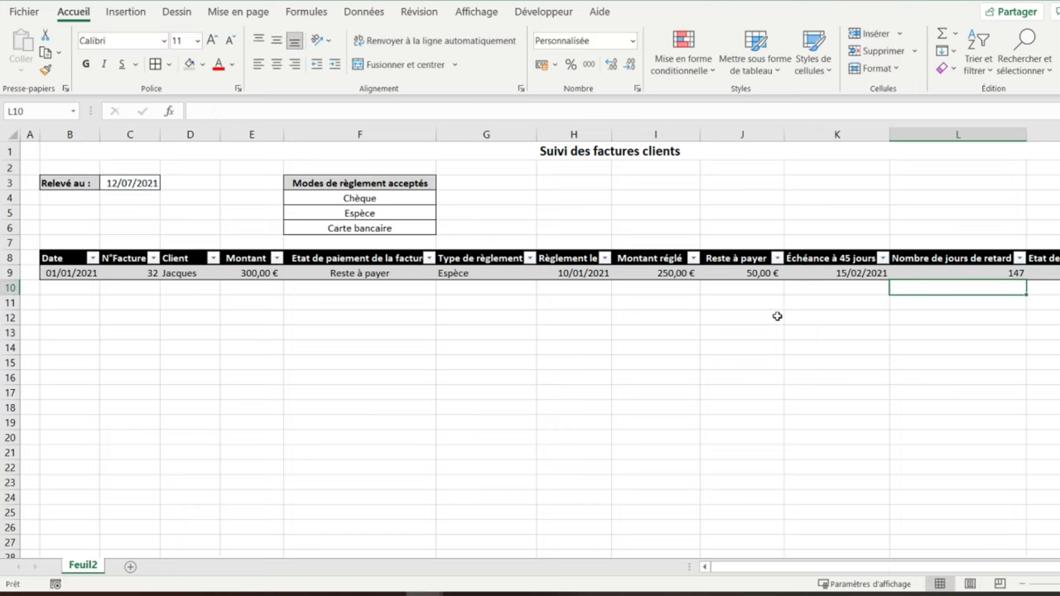
left_click(933, 272)
right_click(933, 272)
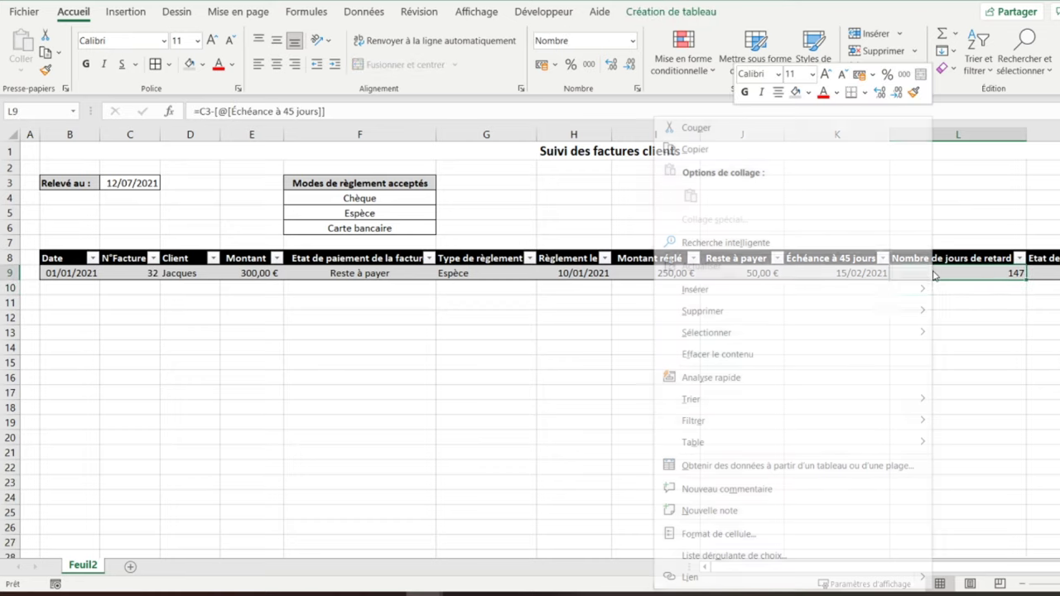
Give L9 the custom number format 0" Jours" so it reads 147 Jours.
left_click(736, 537)
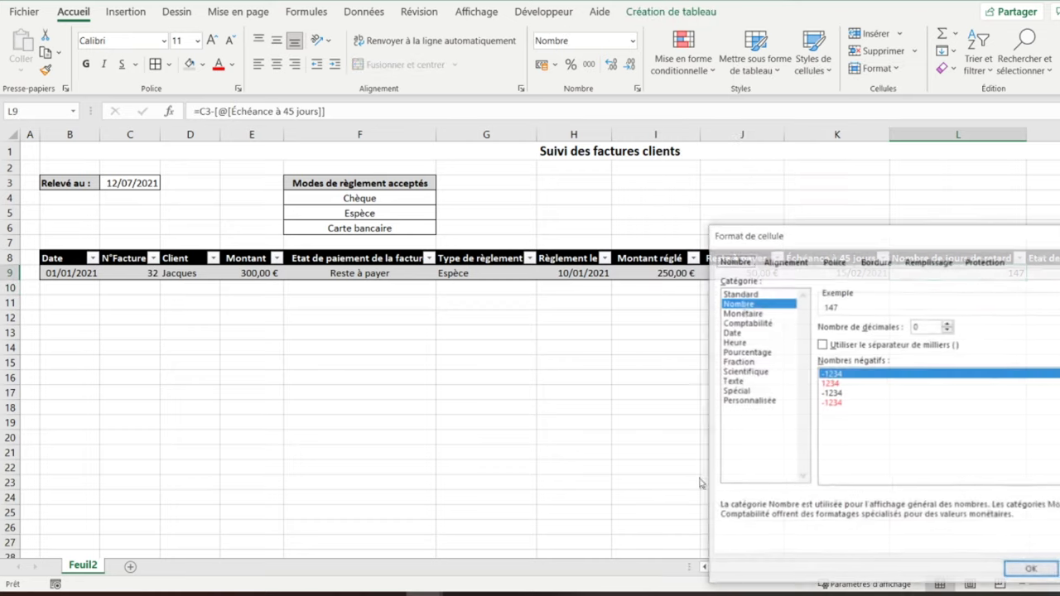
left_click(766, 402)
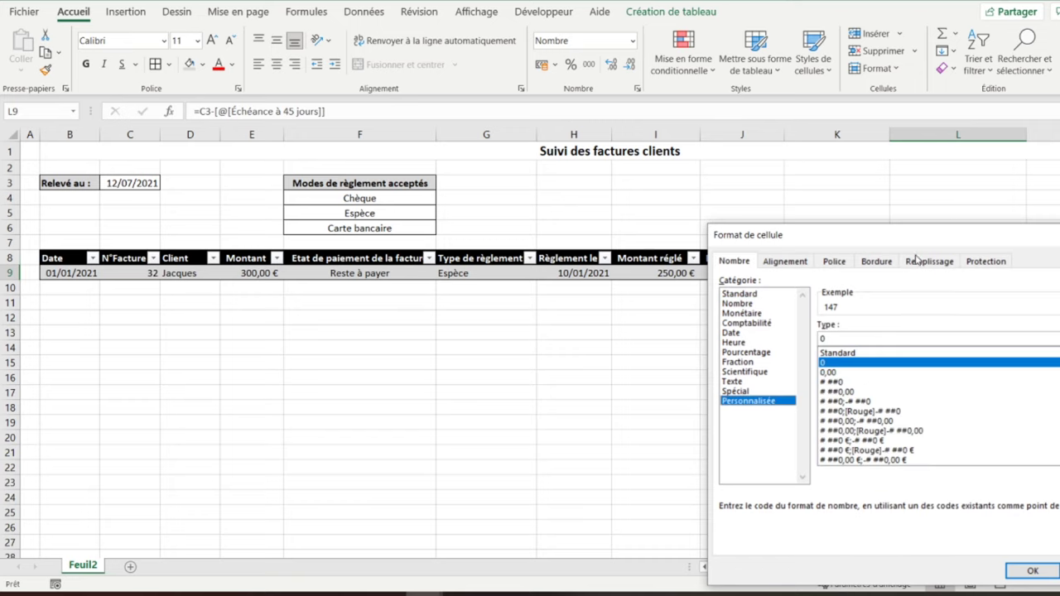
left_click_drag(911, 238, 658, 135)
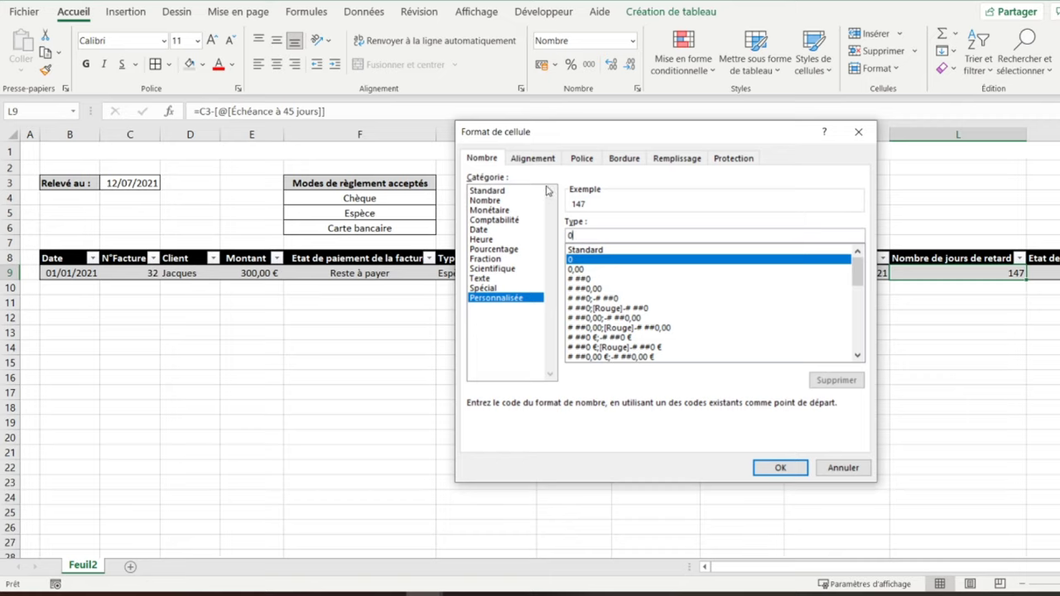
type("\"")
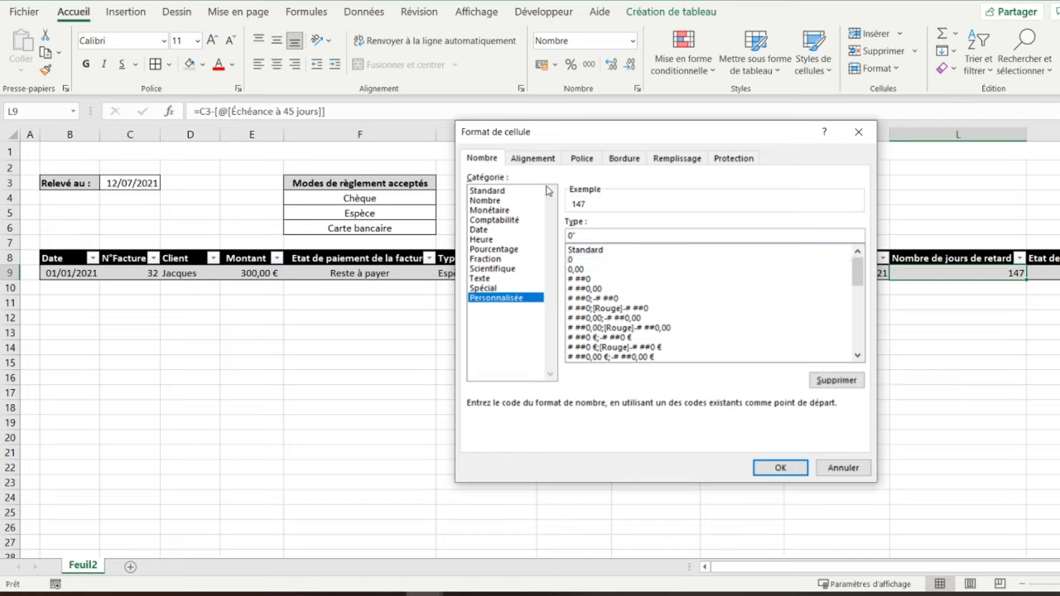
type("\"")
key("Return")
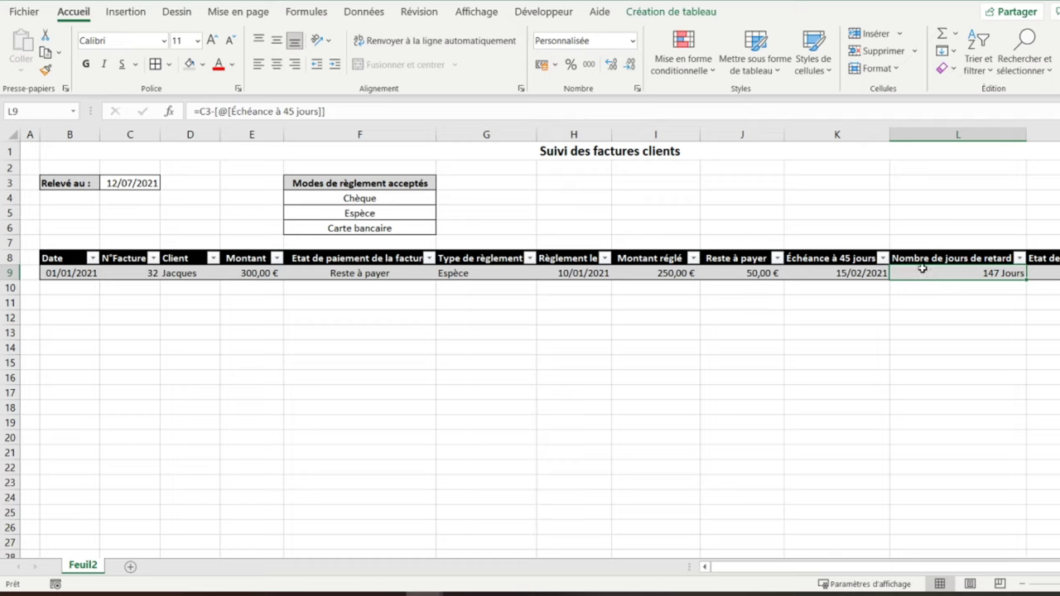
left_click(1057, 275)
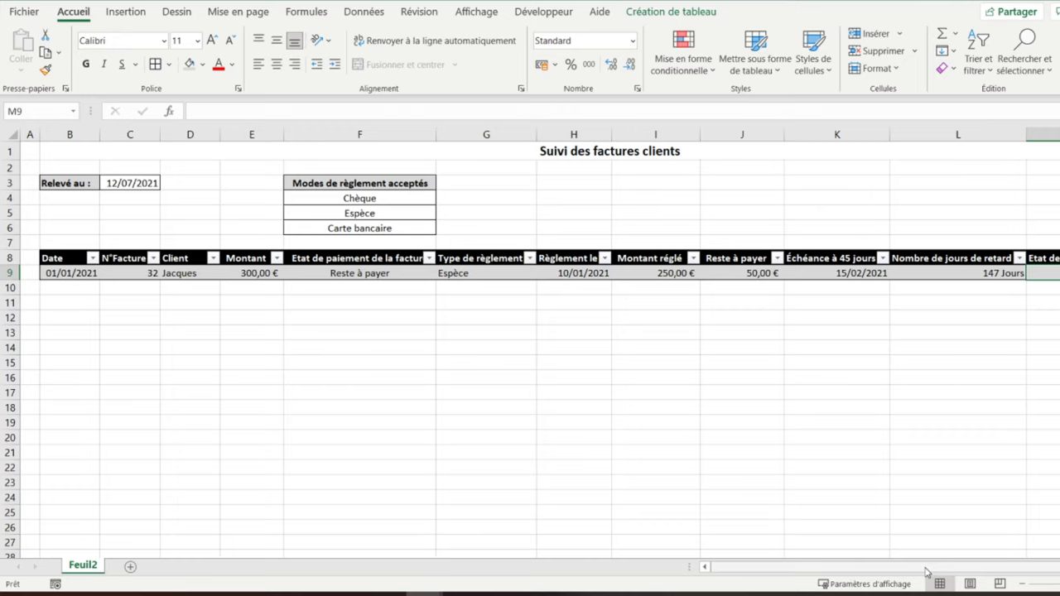
Restrict M9 to a list: Envoyée, Non envoyée, Pas de relance à faire.
left_click_drag(828, 568, 886, 568)
scroll(838, 287, "right", 3)
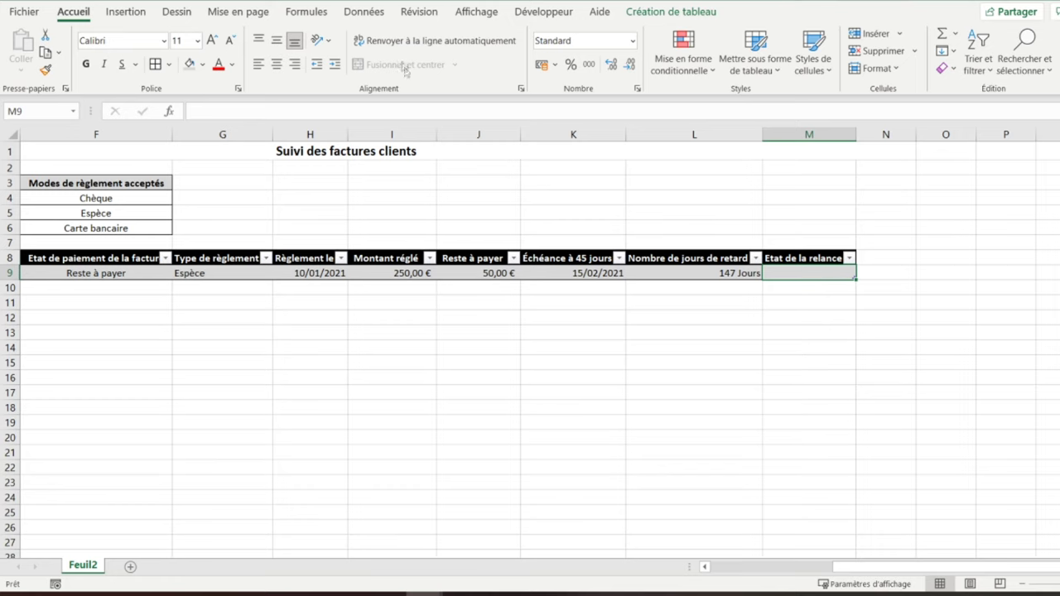
left_click(366, 15)
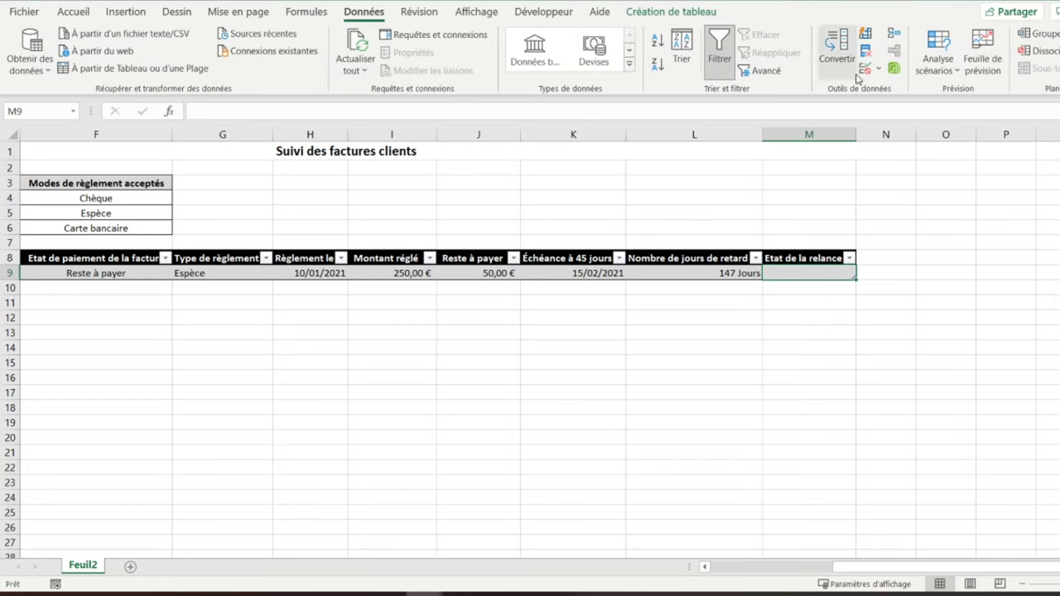
left_click(866, 50)
left_click(676, 309)
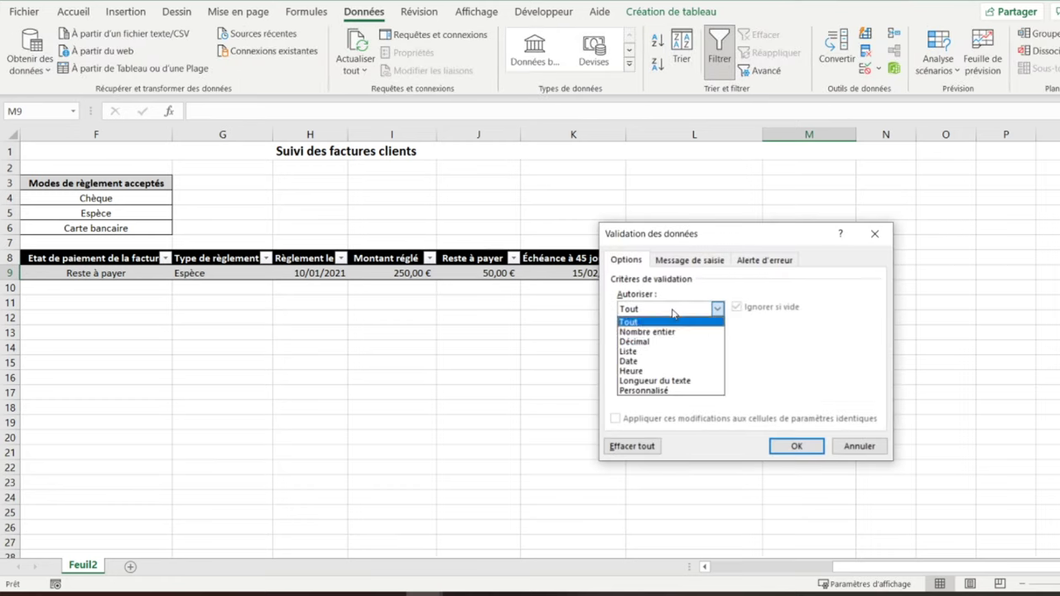
left_click(646, 352)
left_click(664, 369)
type("Envoyée;Non envoyée;Pas")
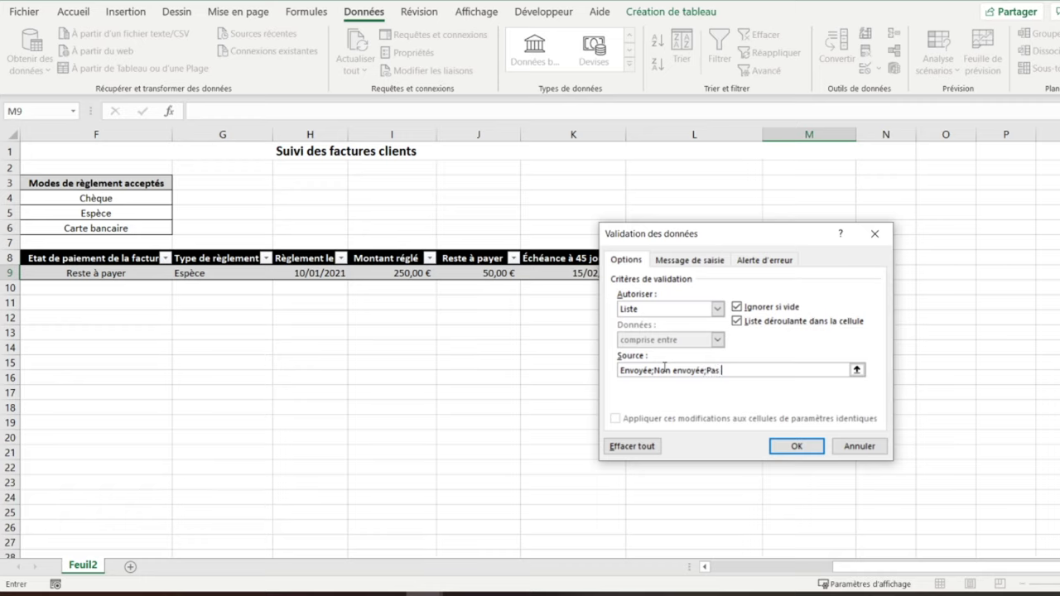
type("de relance à faire;")
key("Return")
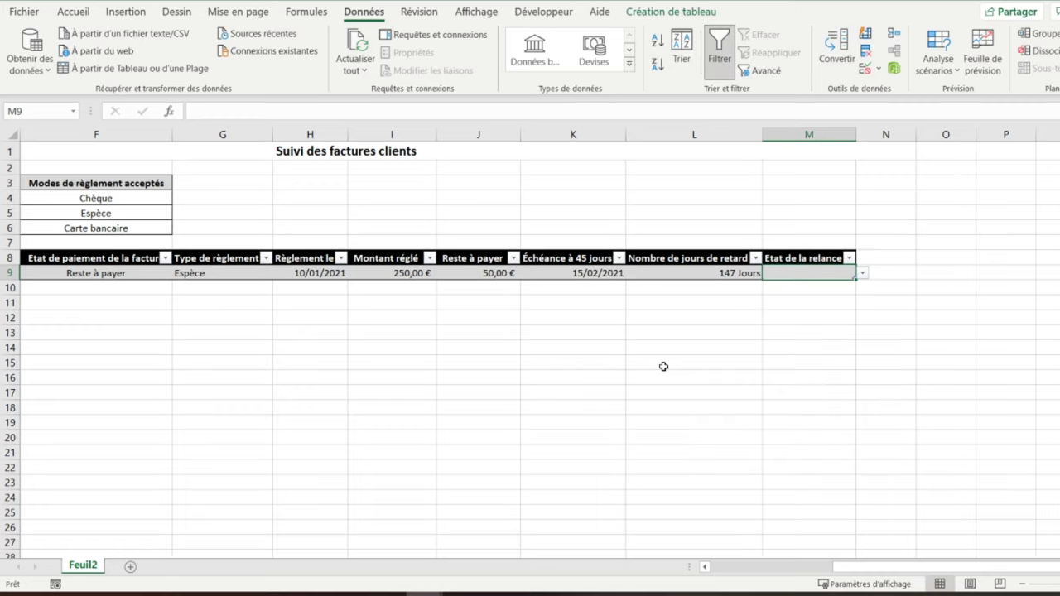
Set the reminder status in M9 to Non envoyée.
left_click(862, 274)
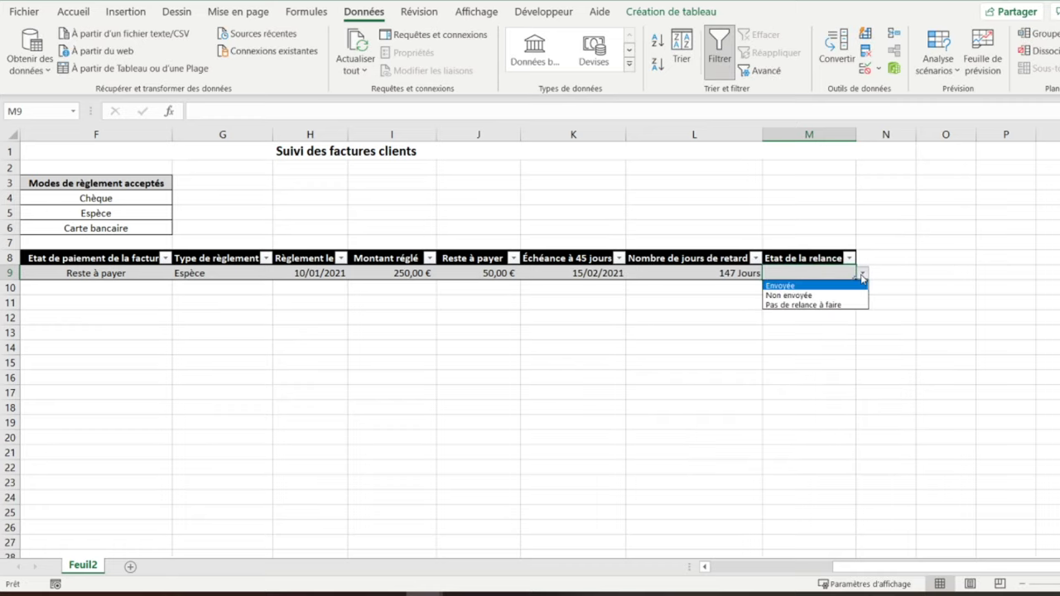
left_click(787, 296)
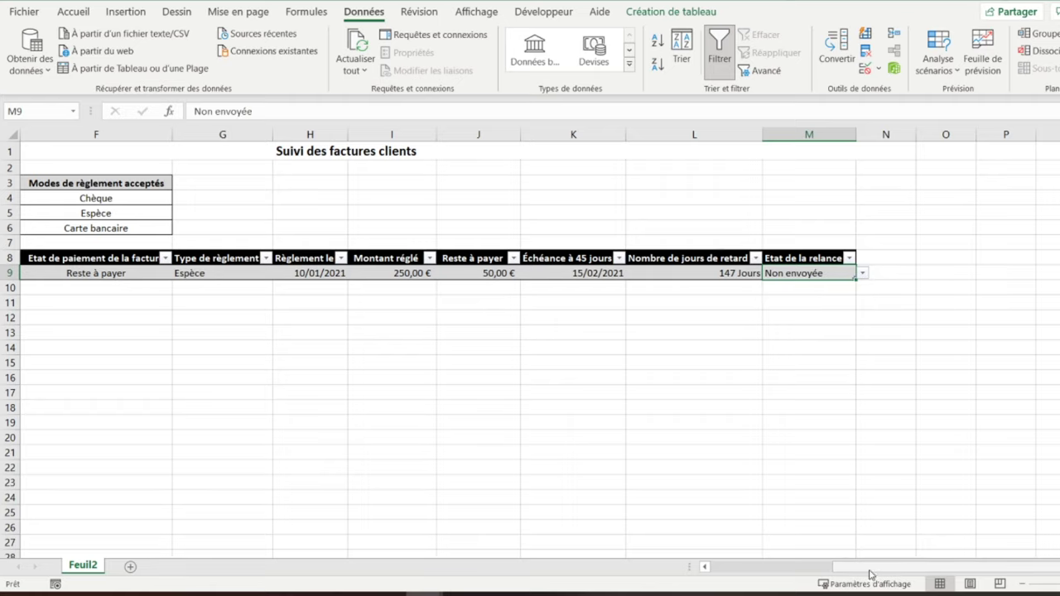
left_click_drag(868, 567, 621, 550)
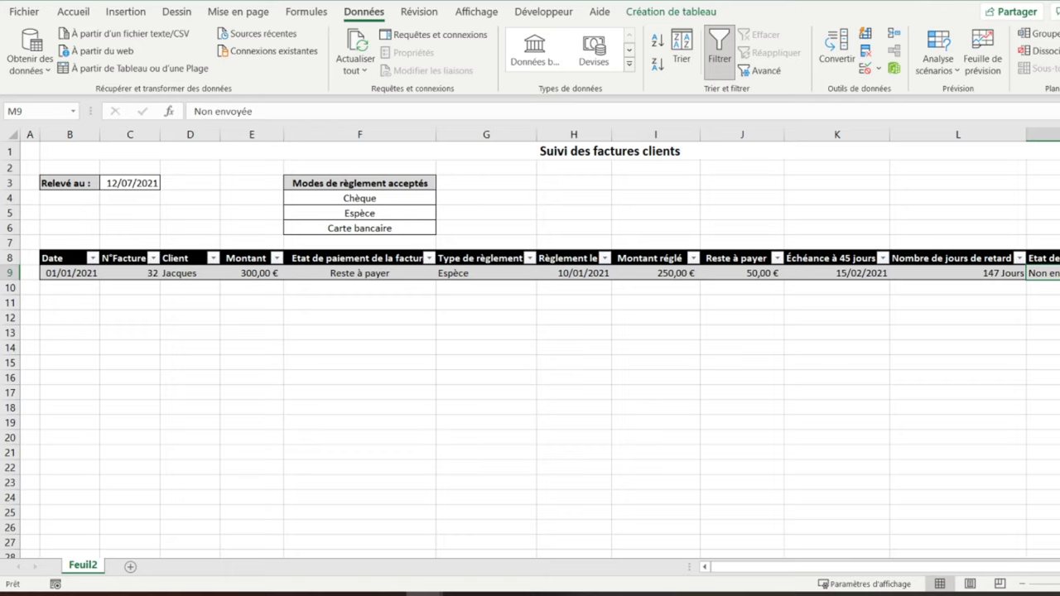
Wrap L9's delay in =SI(…<0;0;…) so invoices not yet due show 0 days.
left_click(943, 274)
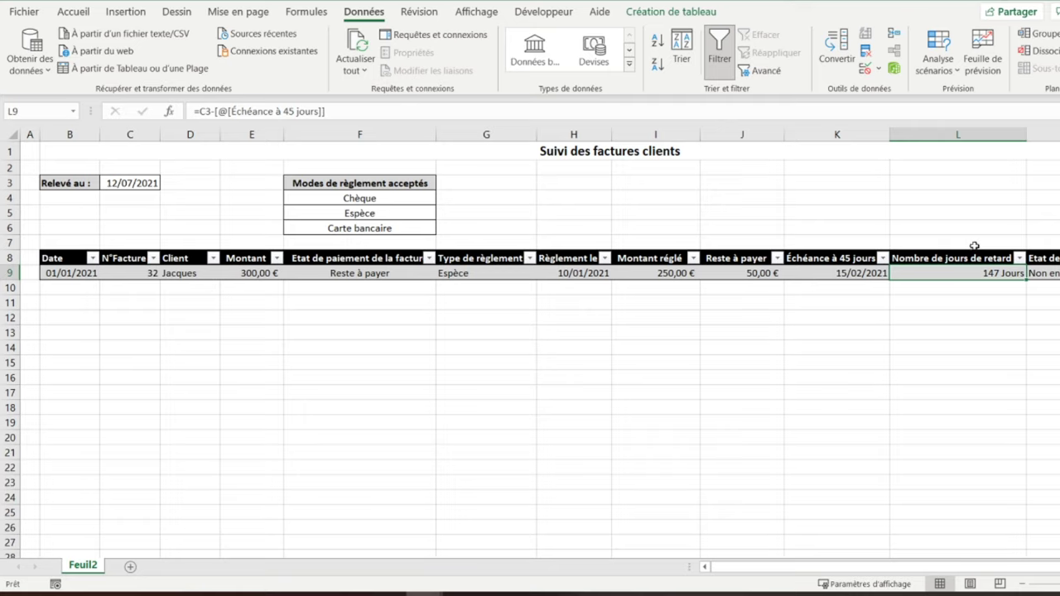
left_click(199, 111)
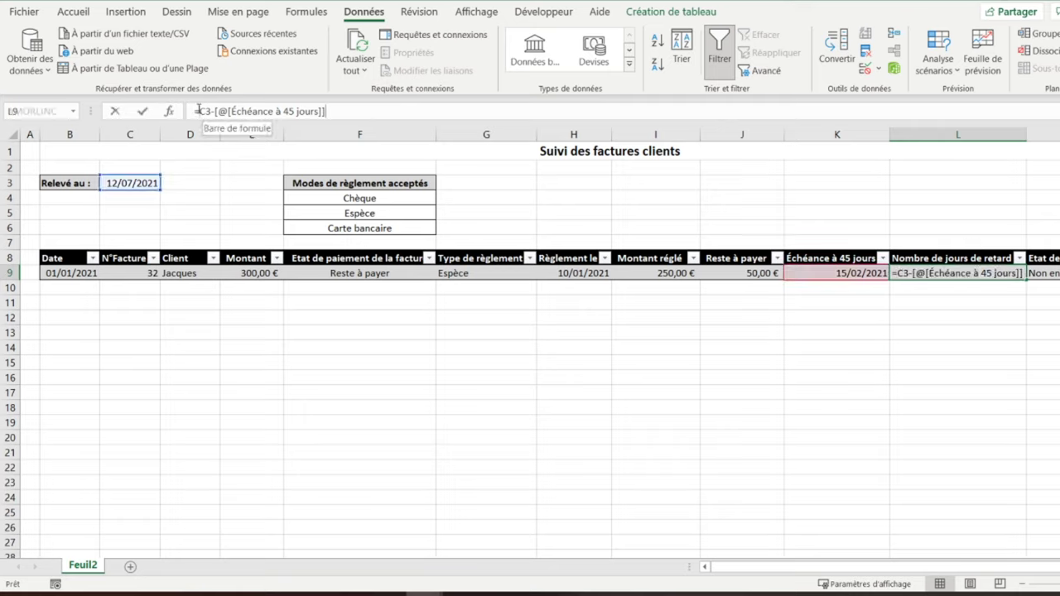
type("si")
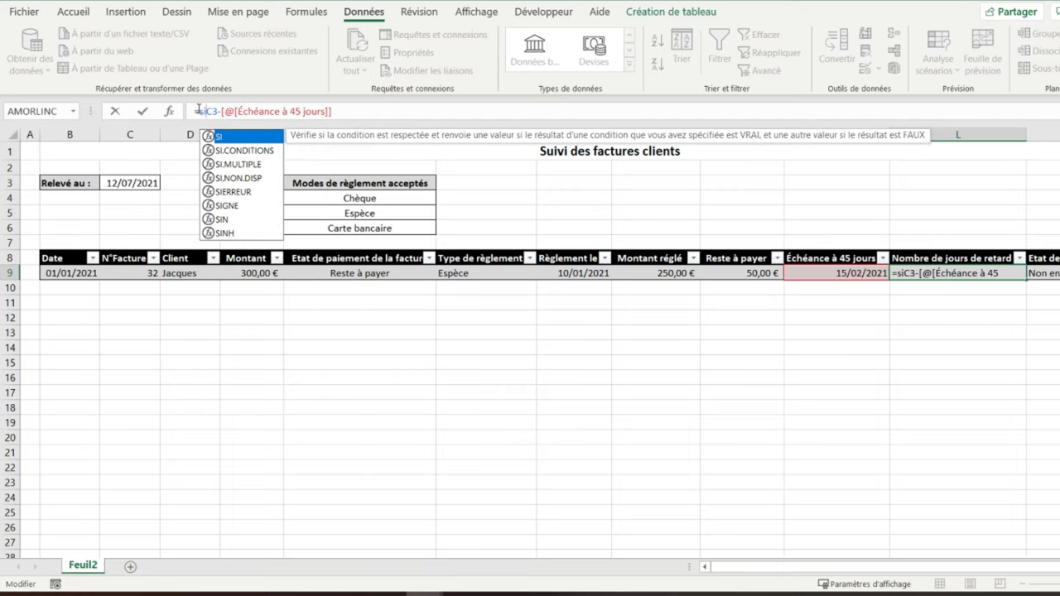
type("(")
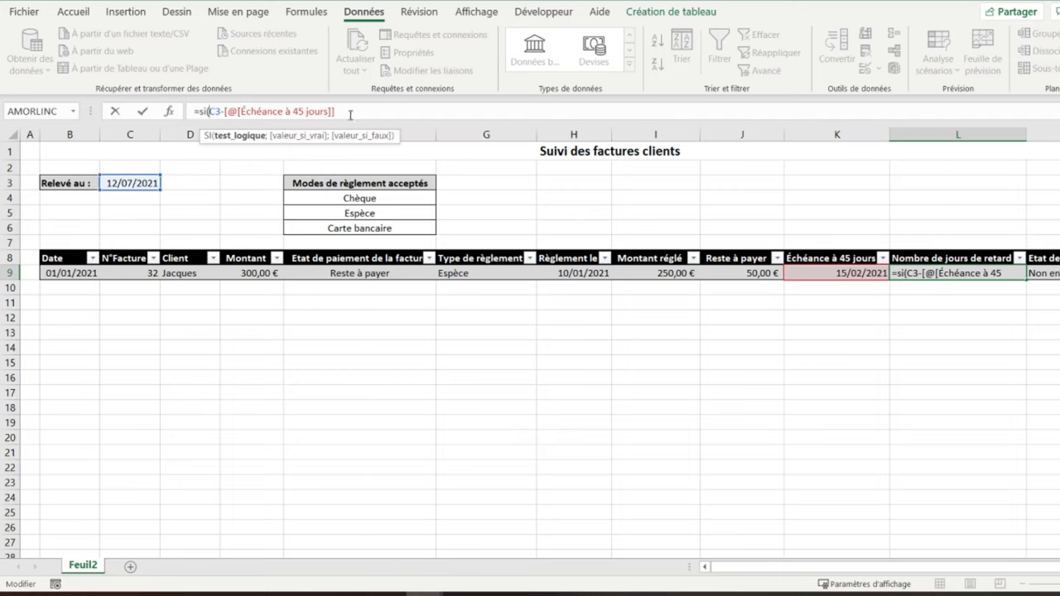
left_click(351, 113)
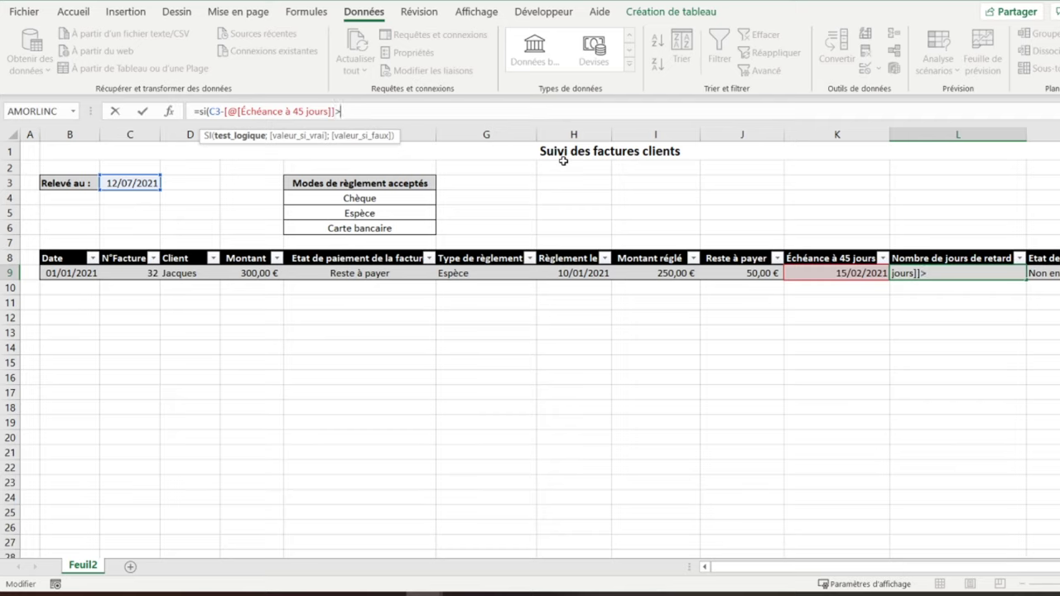
type("0")
type(";")
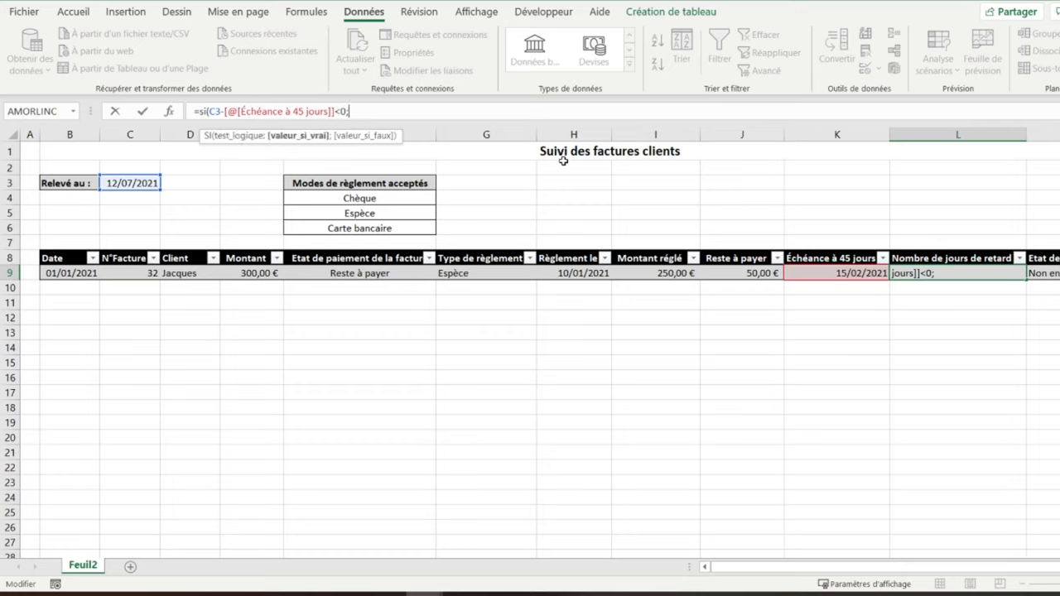
type("0;")
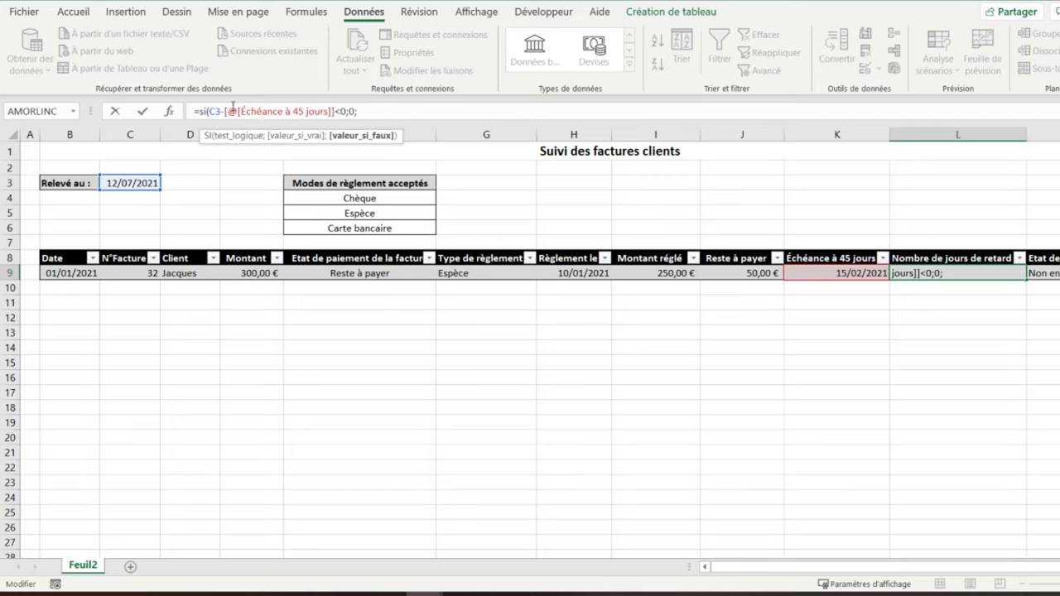
left_click_drag(214, 111, 242, 111)
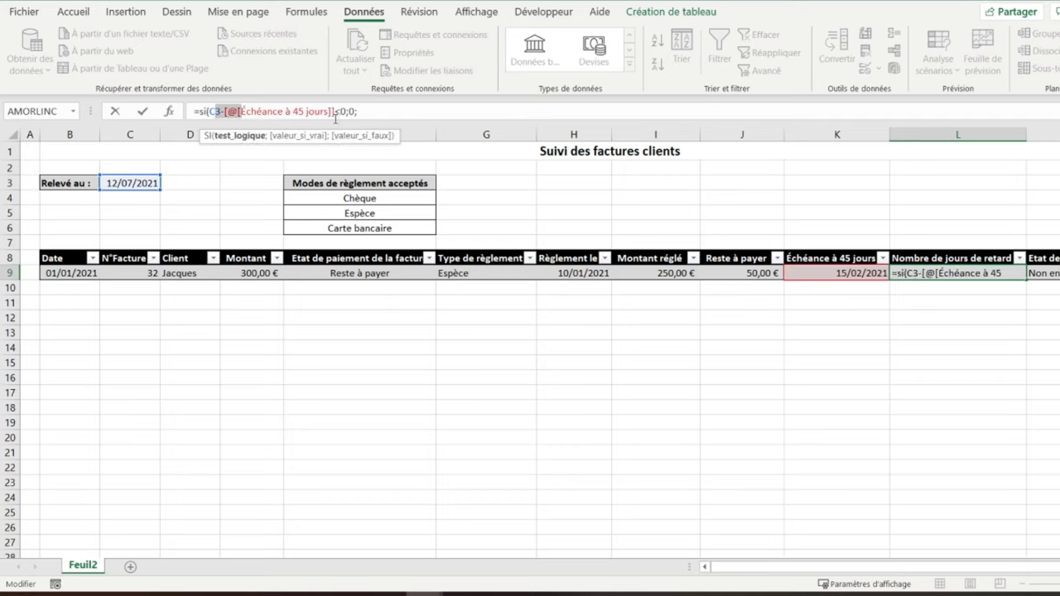
left_click_drag(335, 113, 209, 113)
key("ctrl+c")
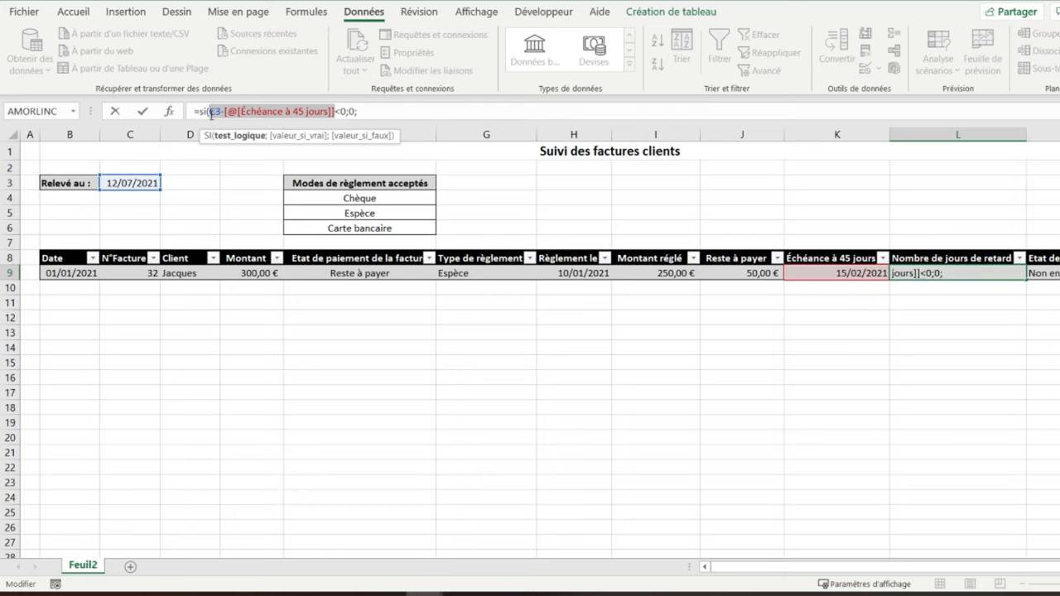
left_click(379, 112)
key("ctrl+v")
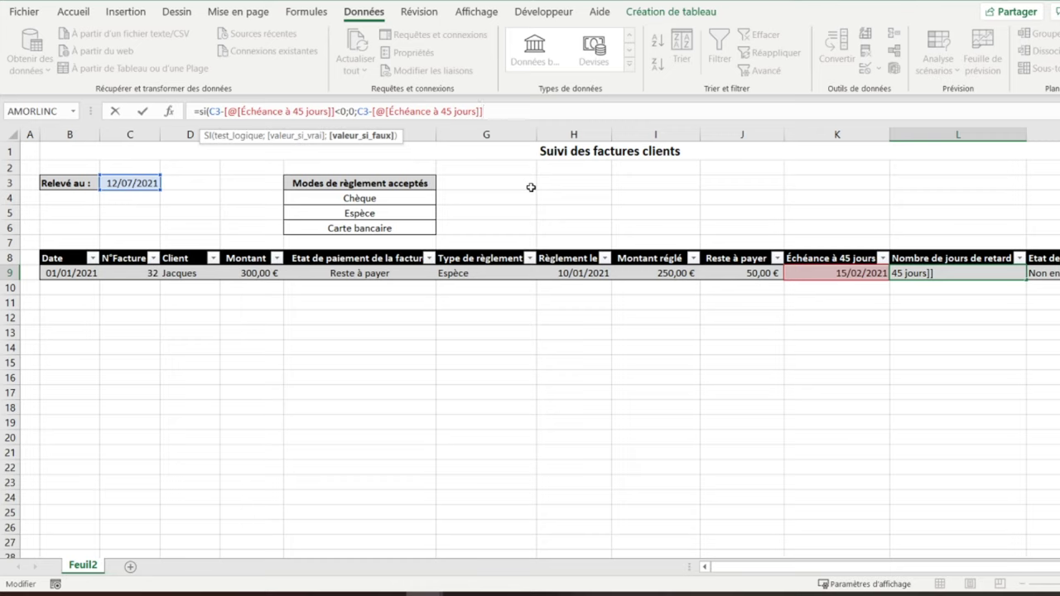
type(")")
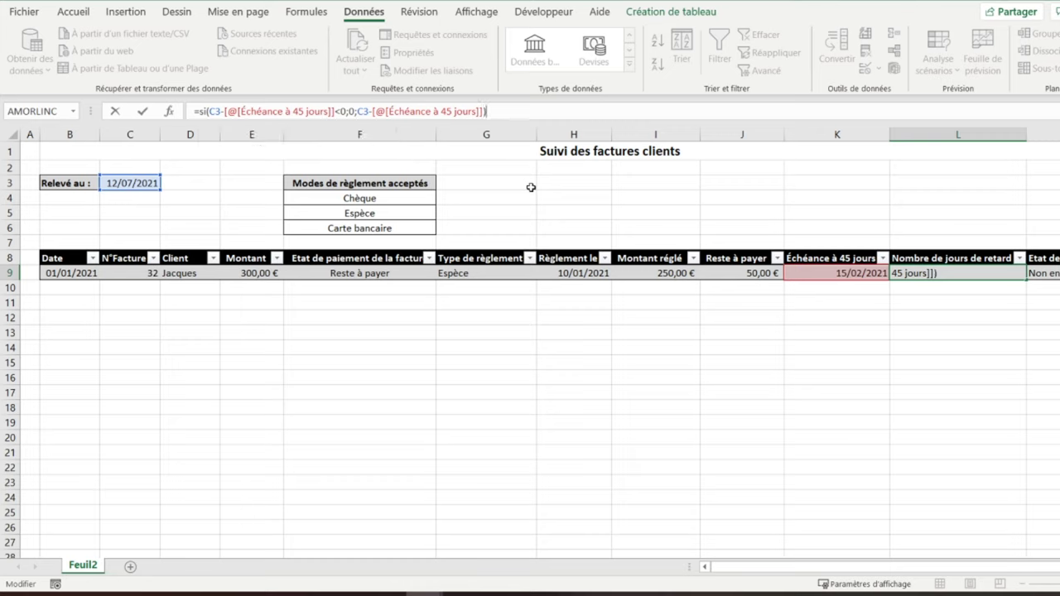
key("Return")
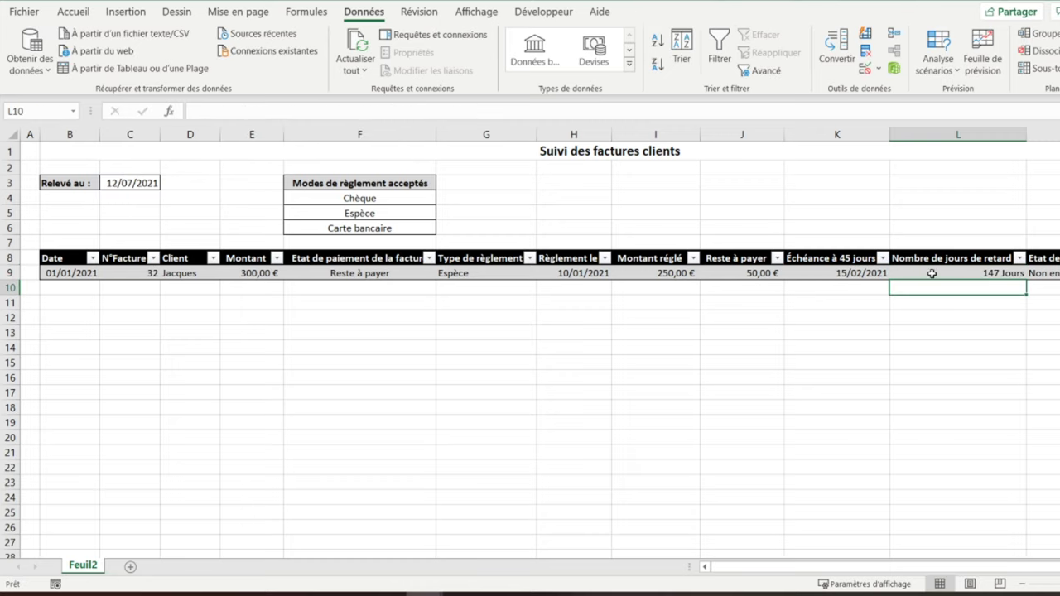
Wrap L9 in =SI([@[Reste à payer]]>0;…;0) so fully paid invoices show 0 days late.
left_click(932, 274)
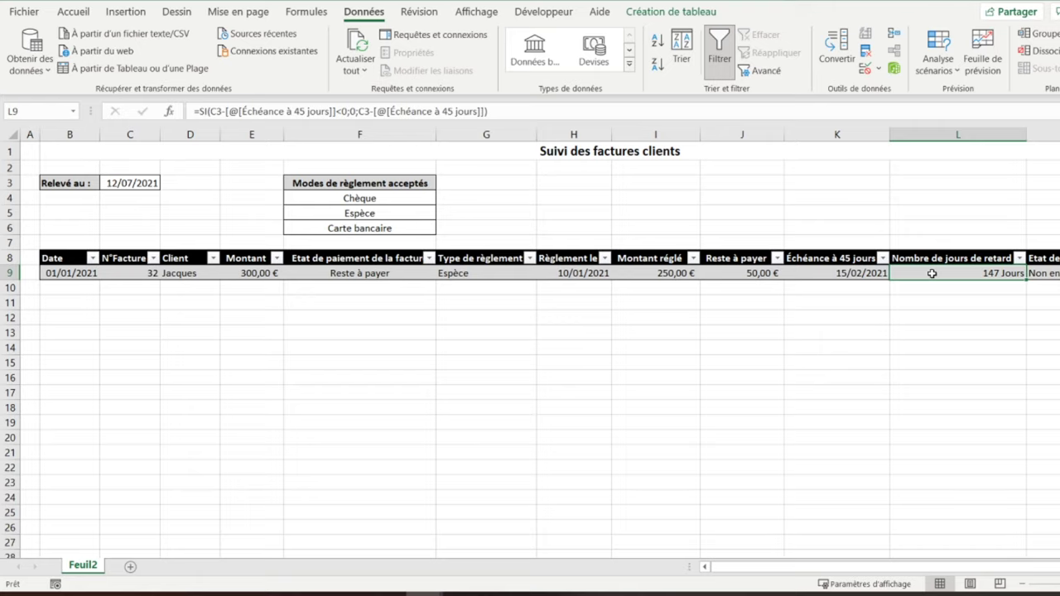
left_click(748, 278)
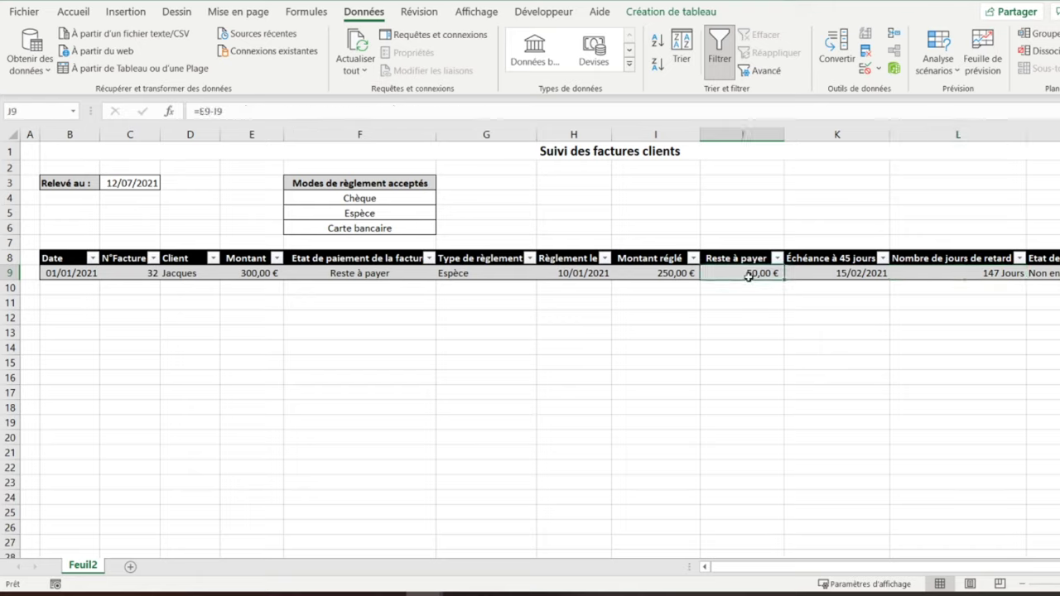
left_click(924, 278)
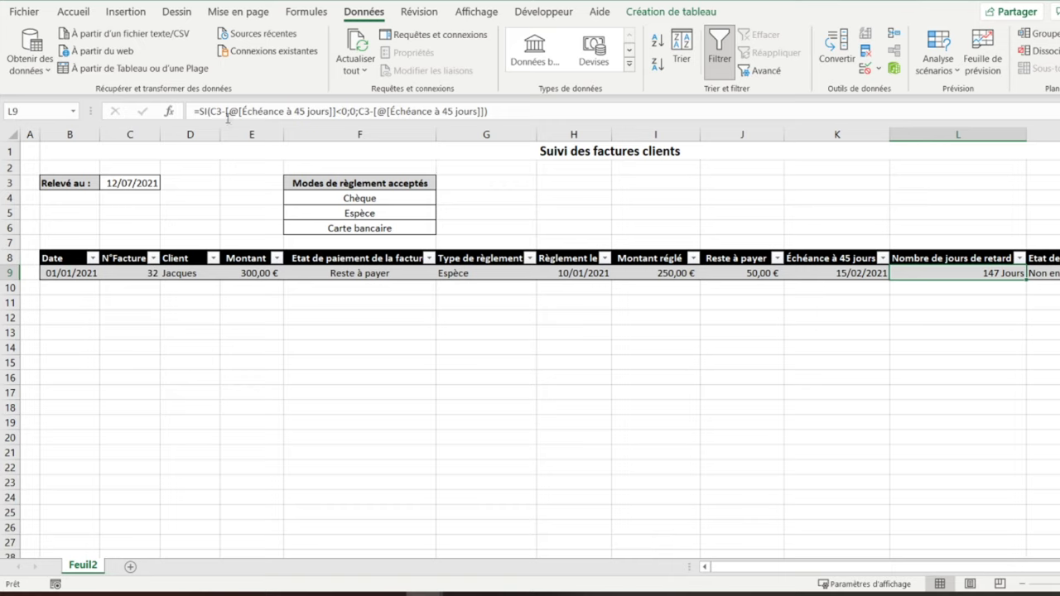
left_click(201, 111)
type("s")
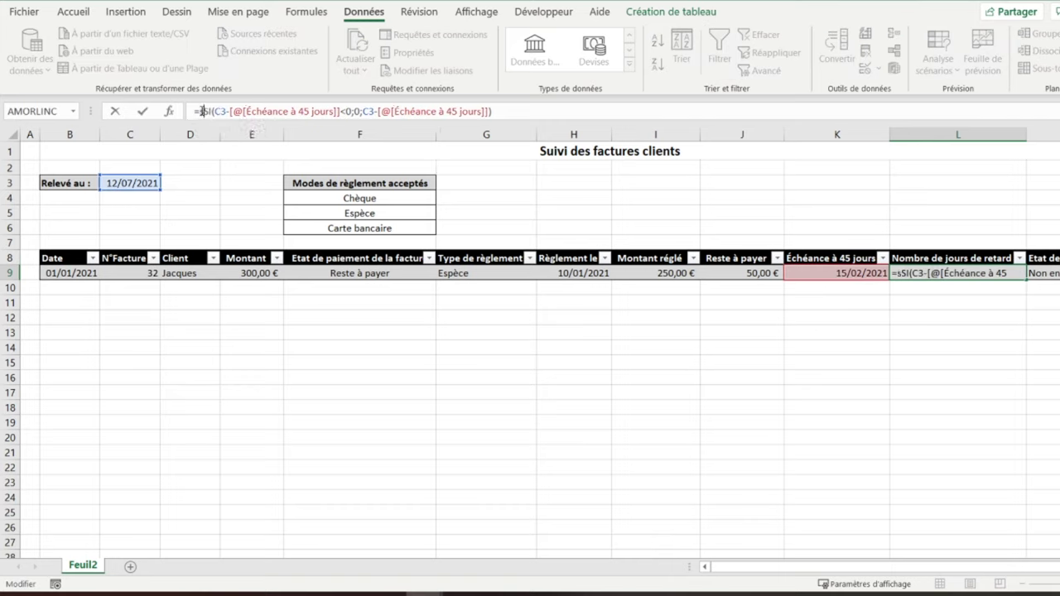
type("i(")
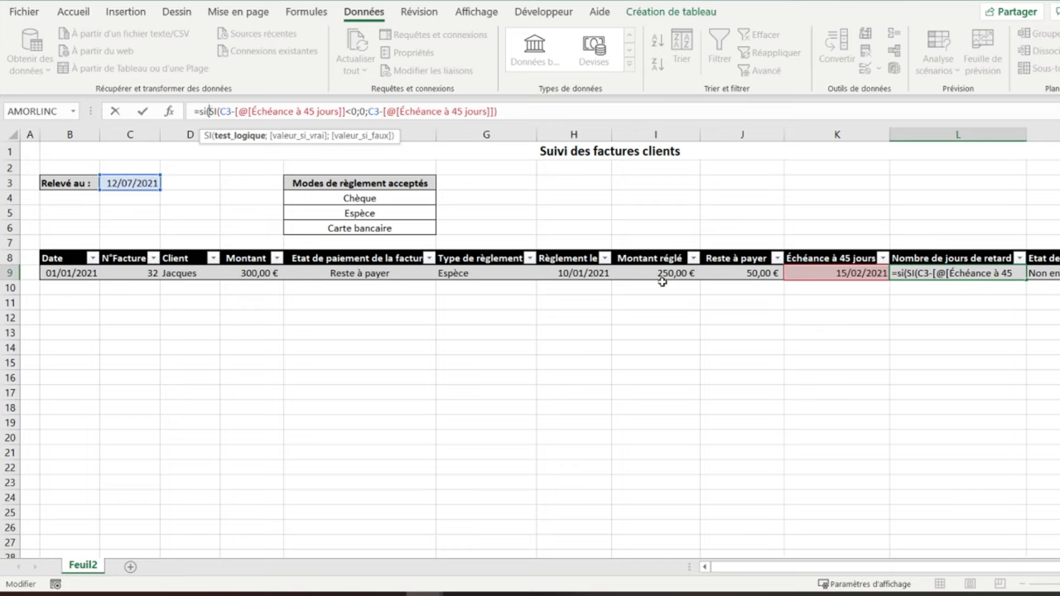
left_click(730, 272)
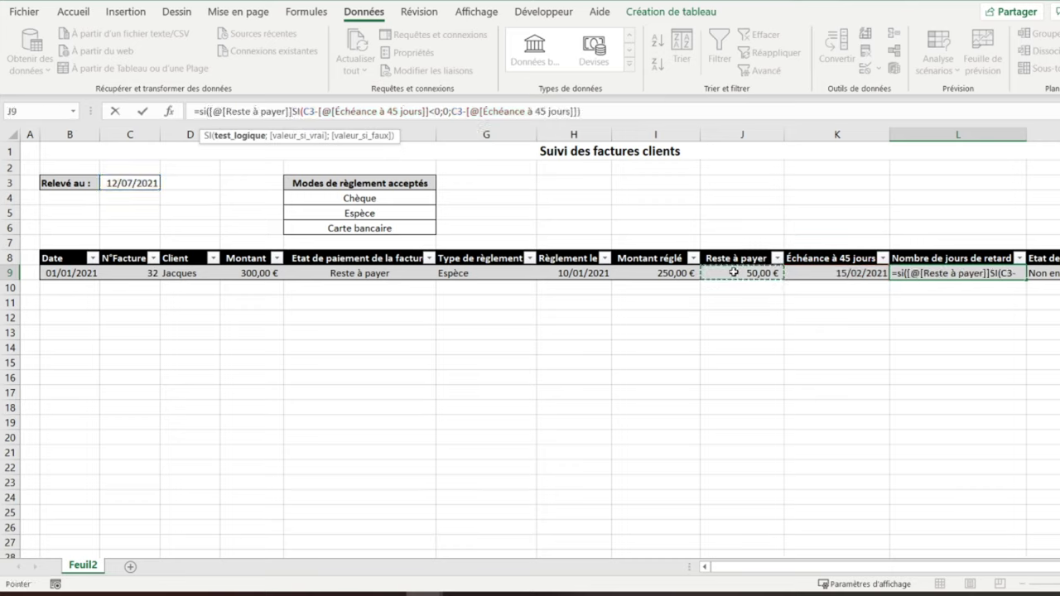
type(">")
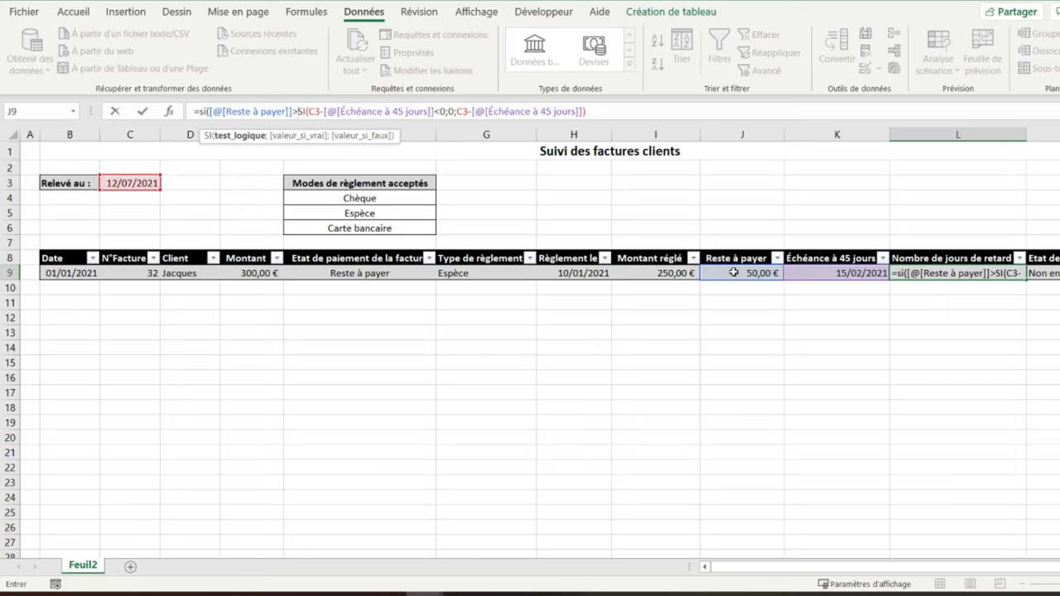
type("0")
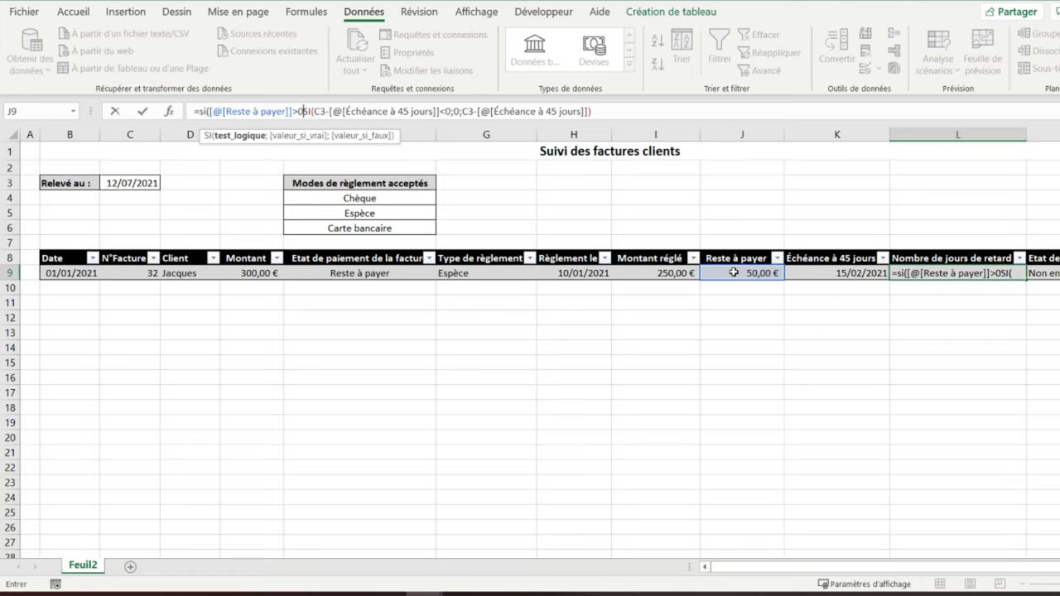
type(";")
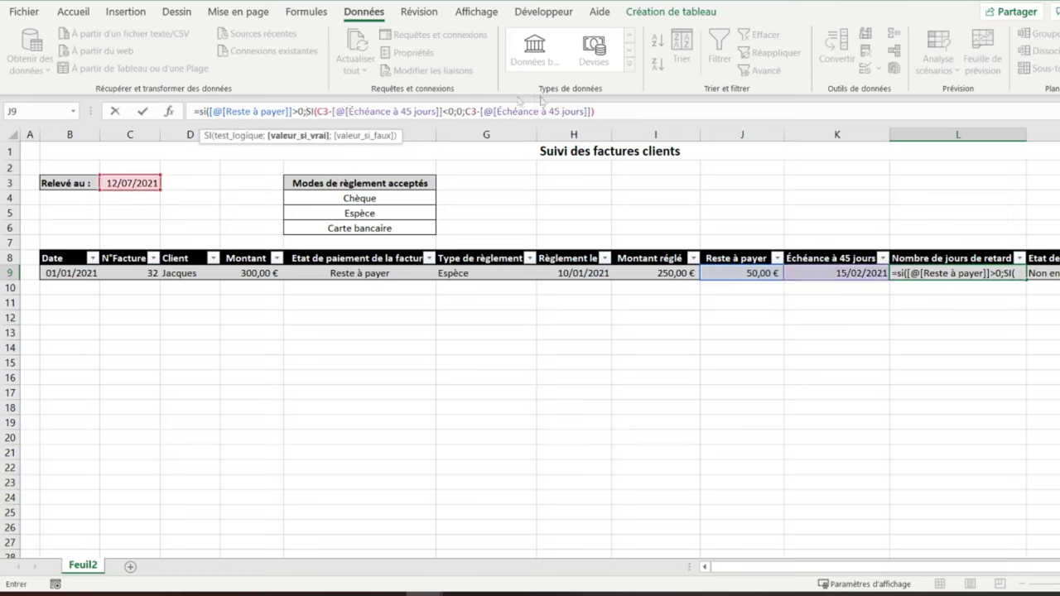
left_click(629, 108)
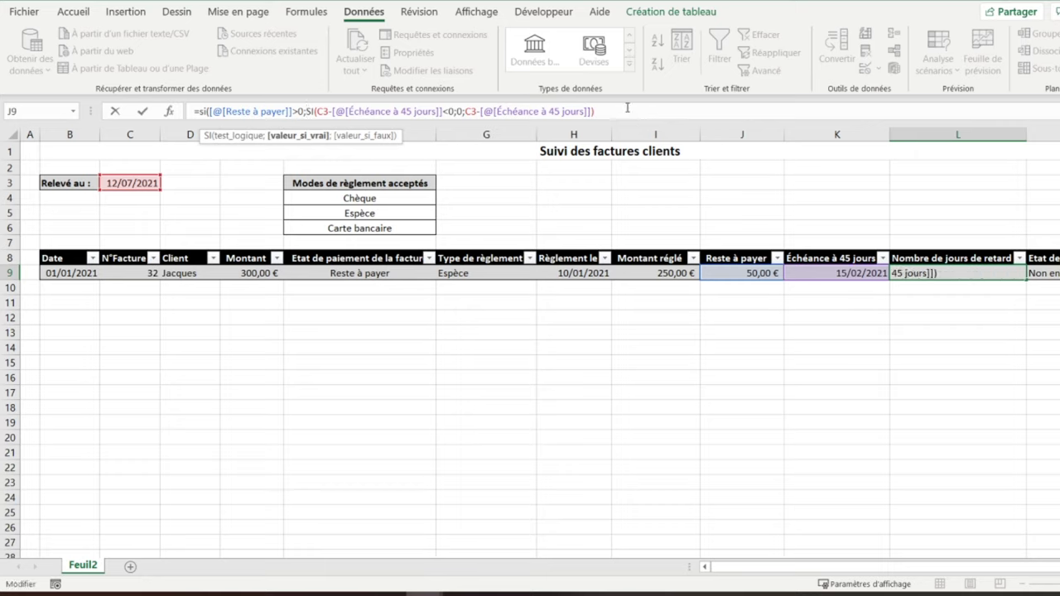
type(";0)")
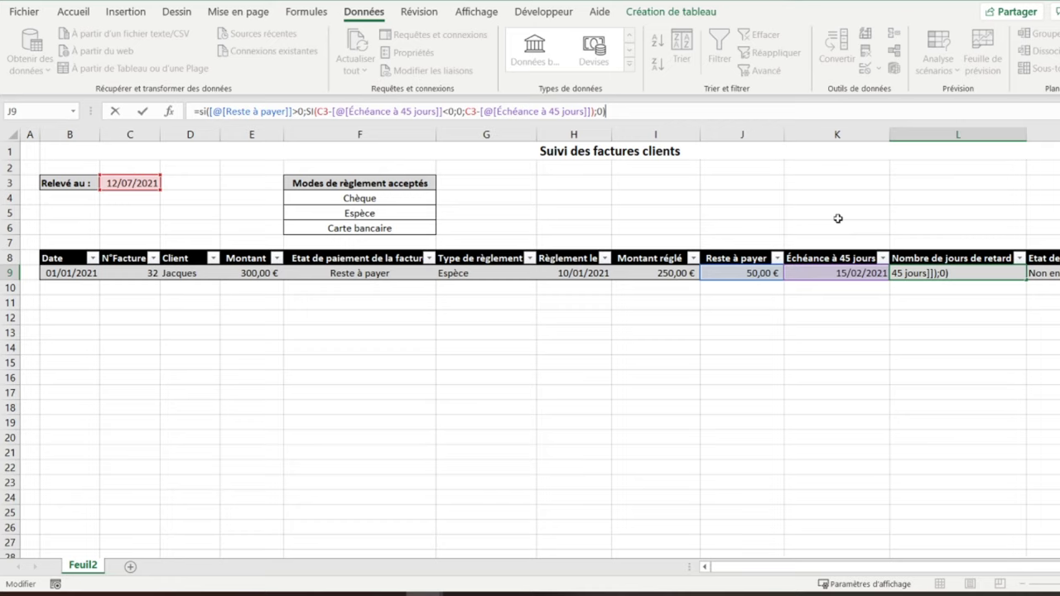
key("Return")
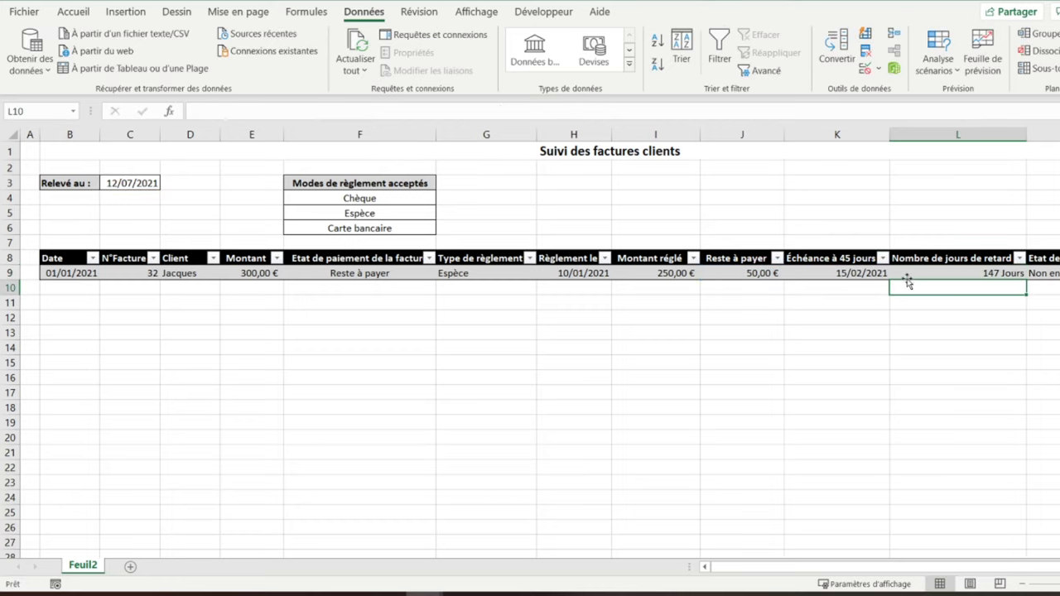
left_click(65, 269)
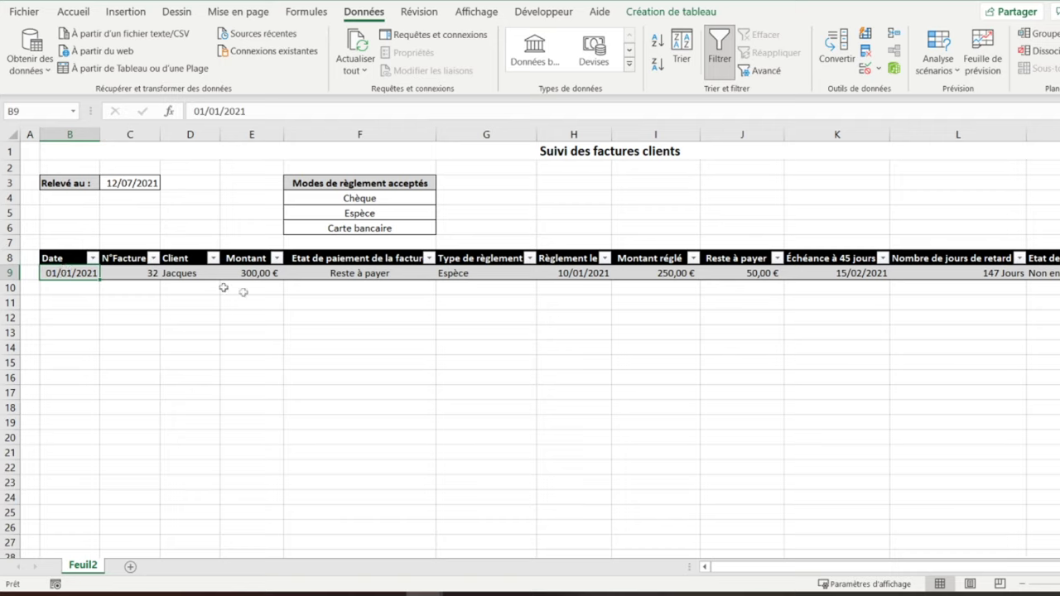
left_click(339, 272)
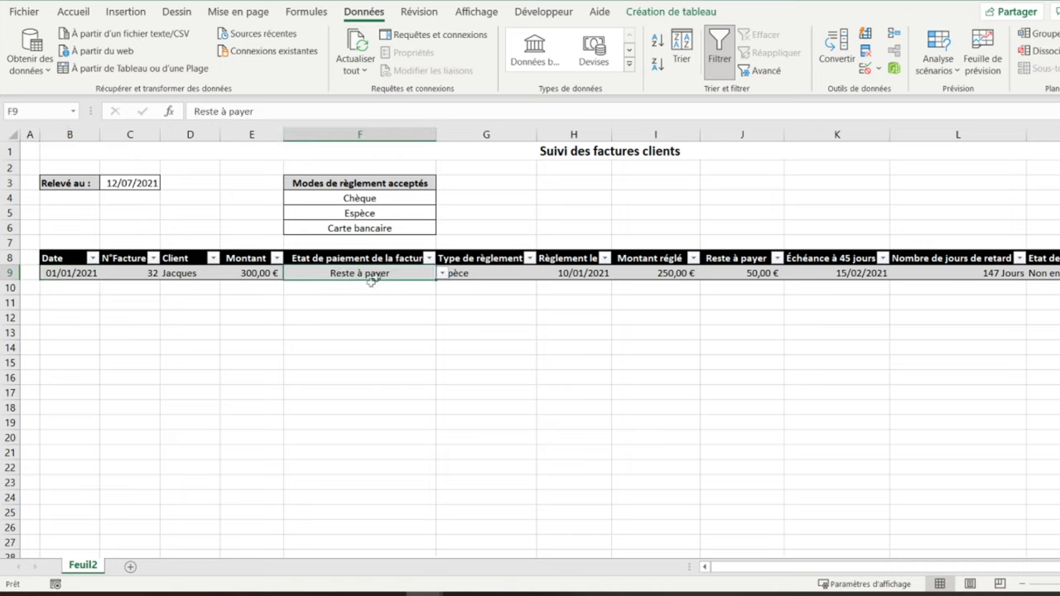
Add a text-contains rule to F9 giving Reste à payer a yellow fill with dark yellow text.
left_click(74, 13)
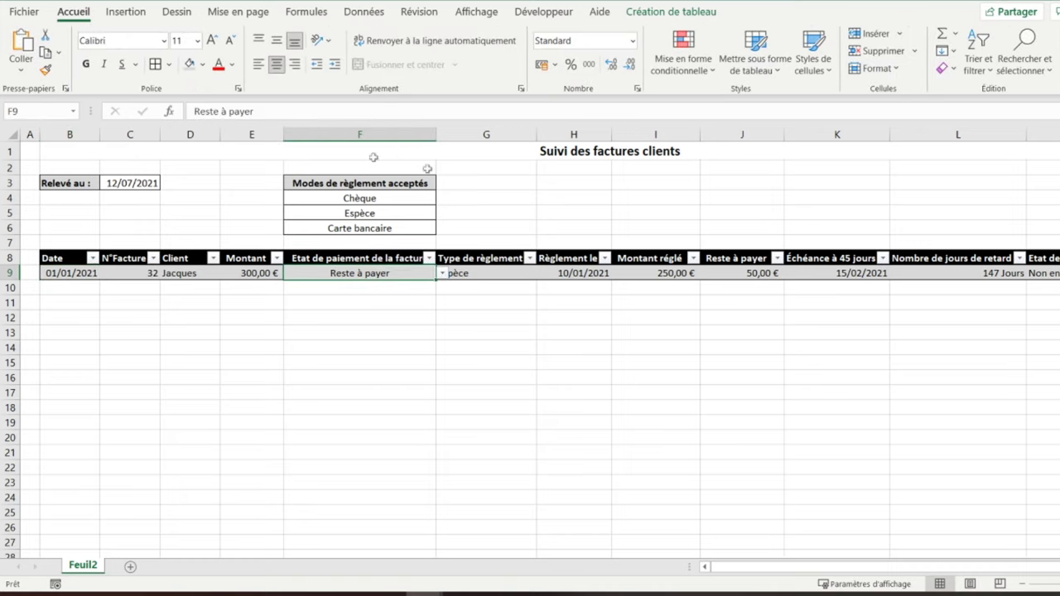
left_click(691, 72)
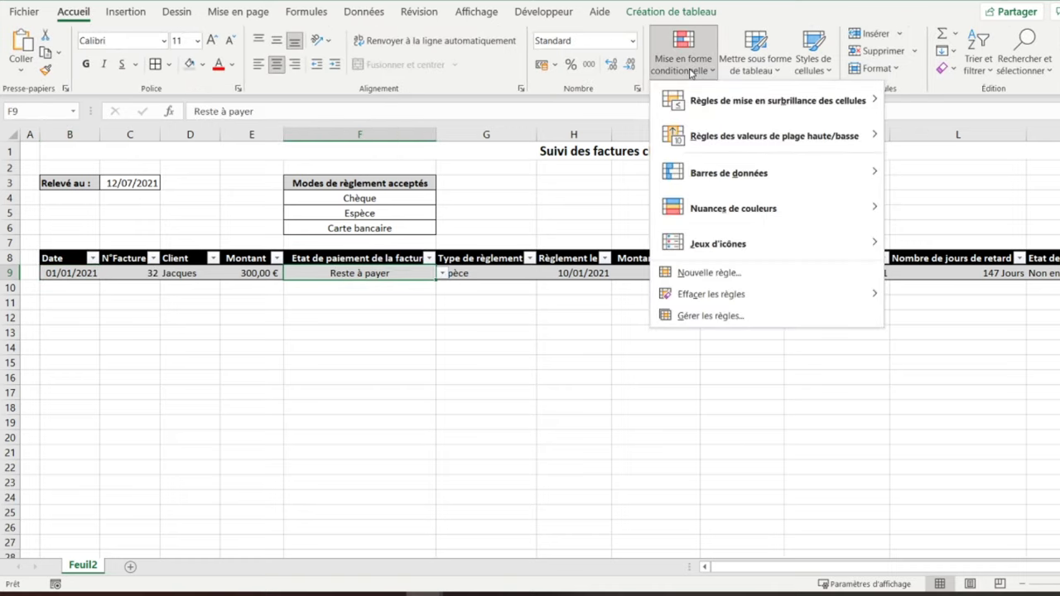
mouse_move(777, 100)
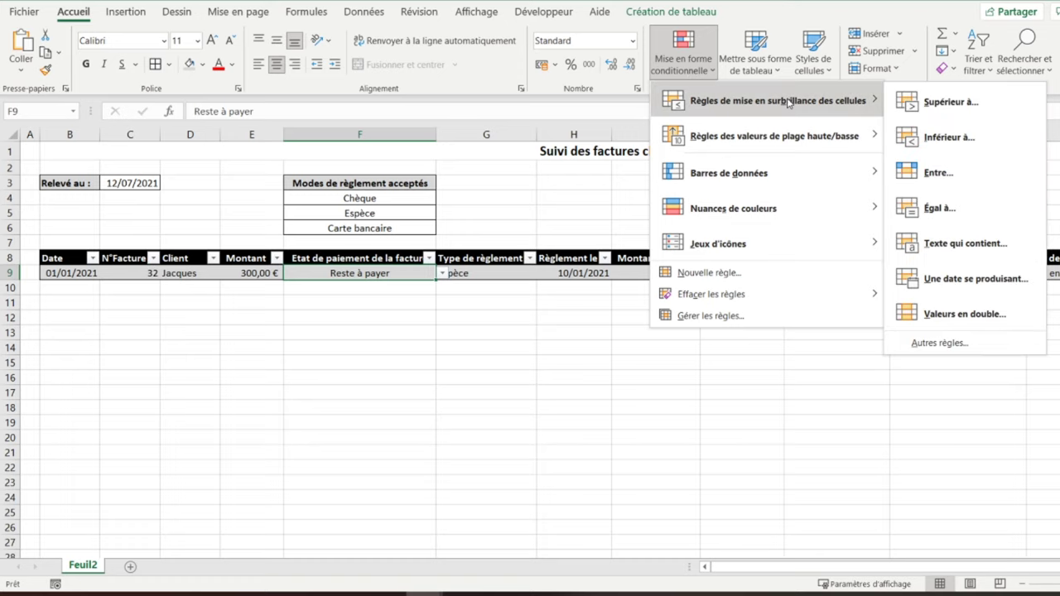
left_click(941, 245)
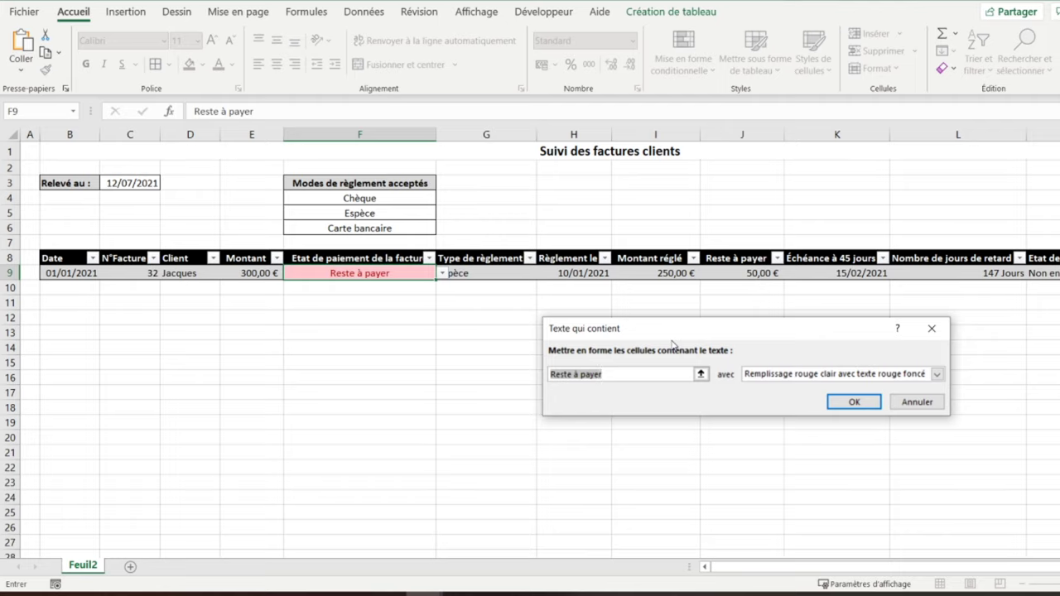
left_click(937, 374)
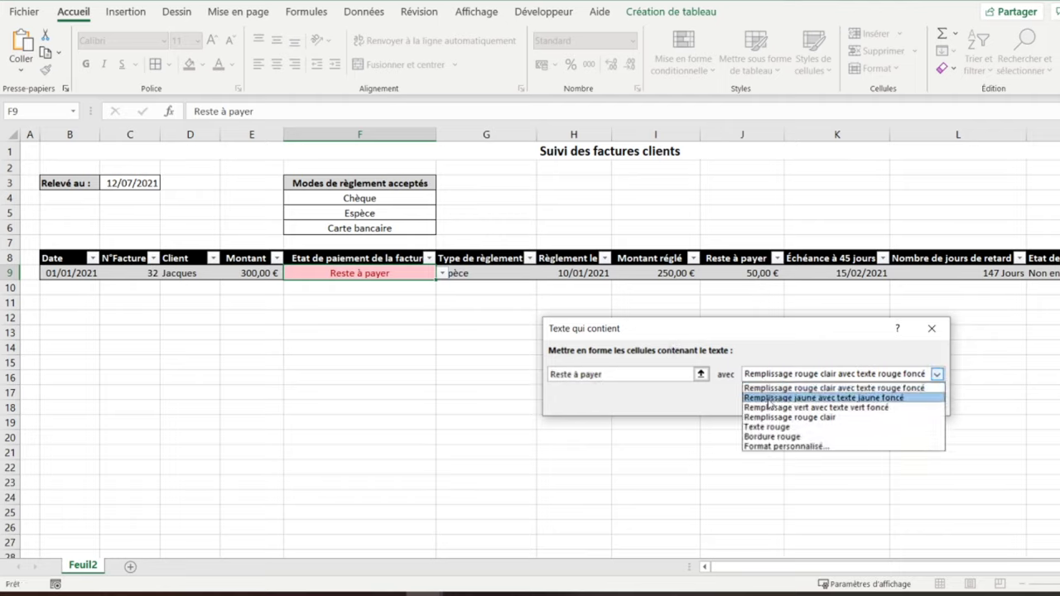
left_click(769, 398)
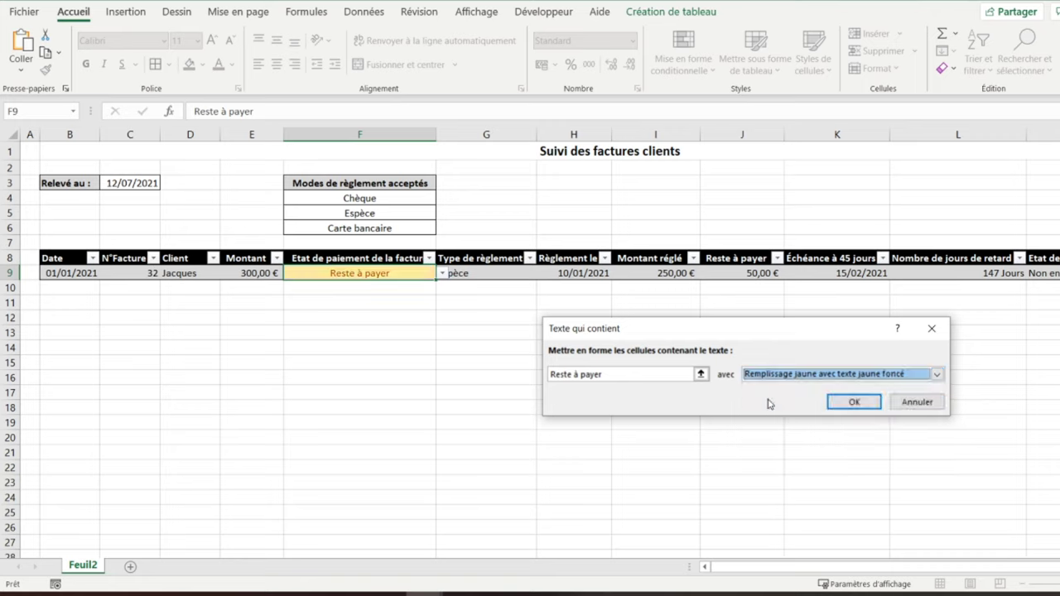
left_click(843, 403)
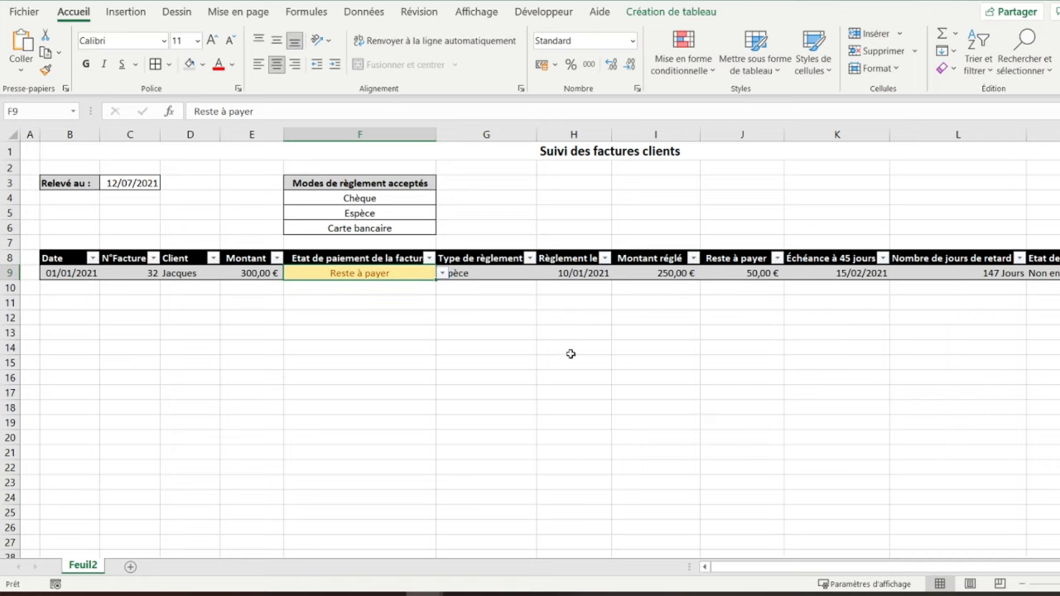
Add a green fill with dark green text rule for Payée.
left_click(443, 273)
left_click(414, 286)
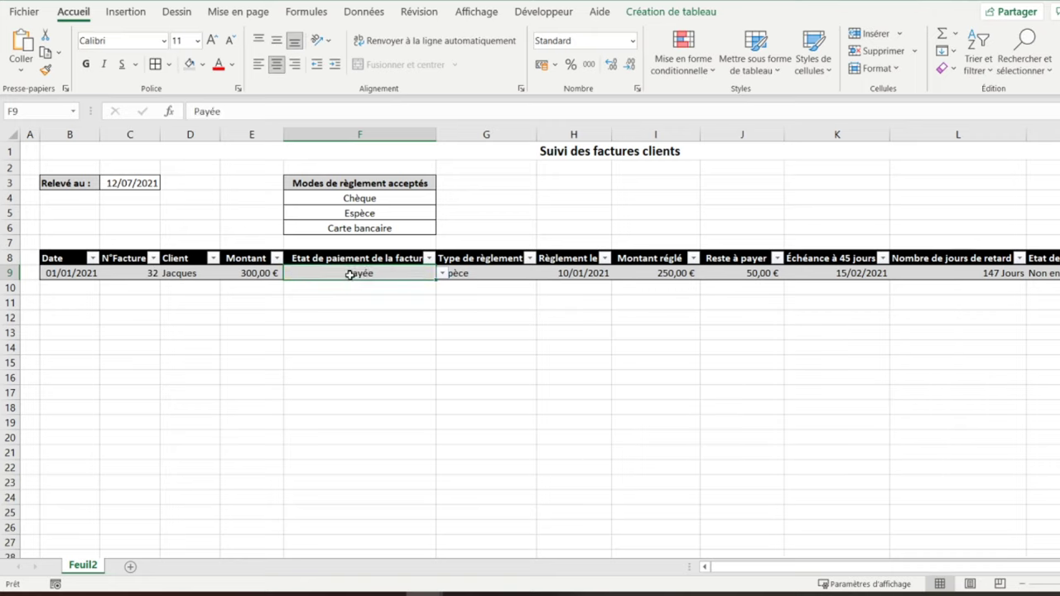
left_click(677, 58)
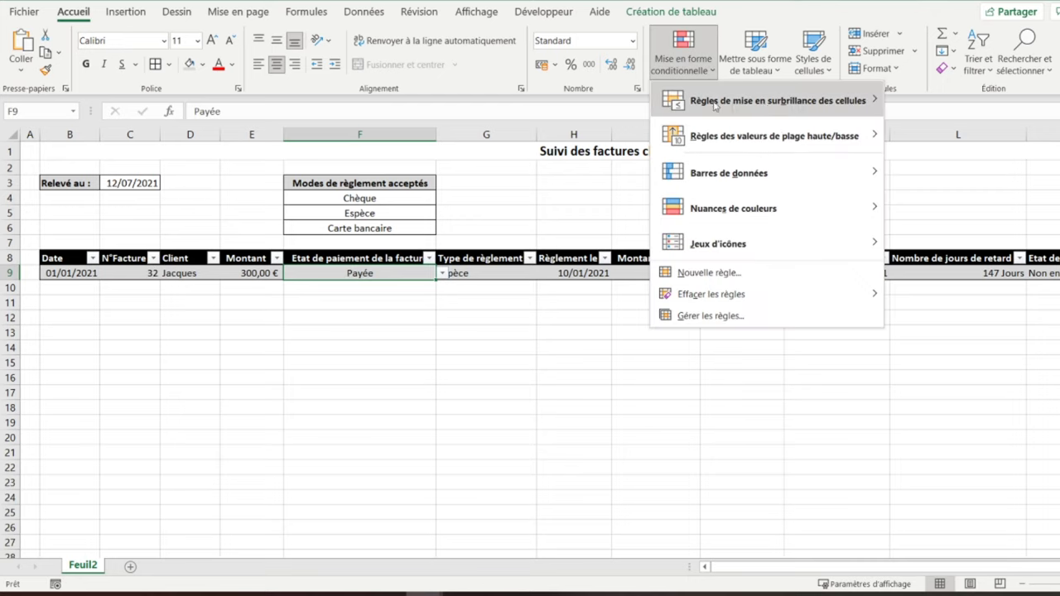
mouse_move(777, 101)
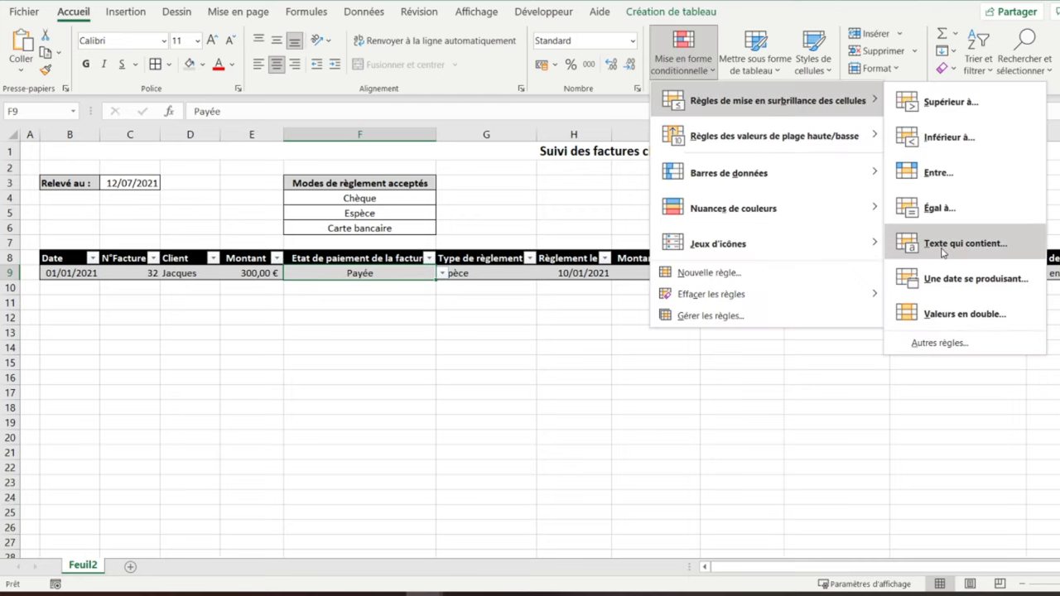
left_click(944, 243)
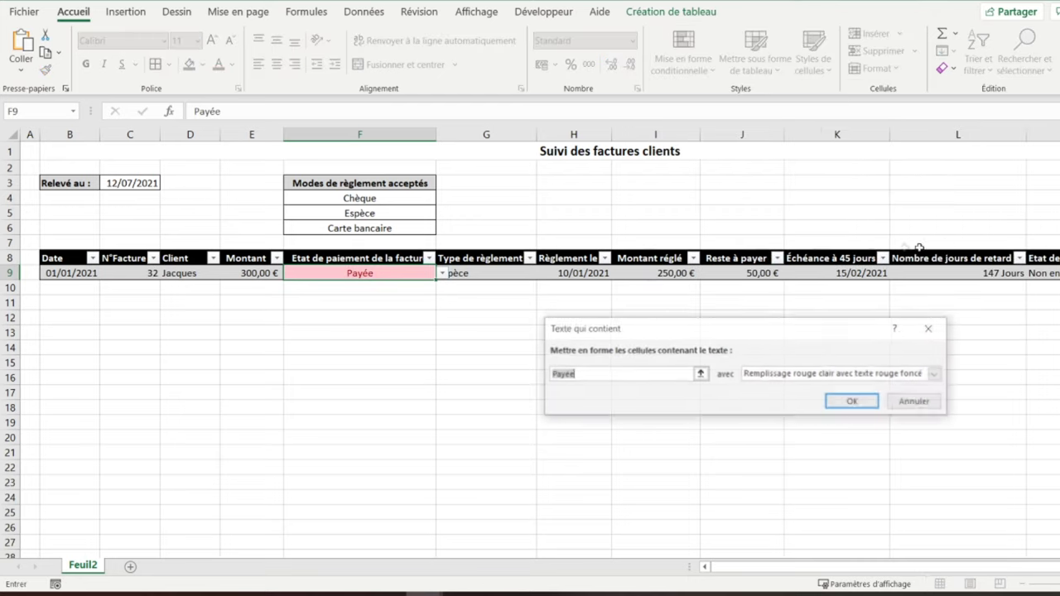
left_click(802, 374)
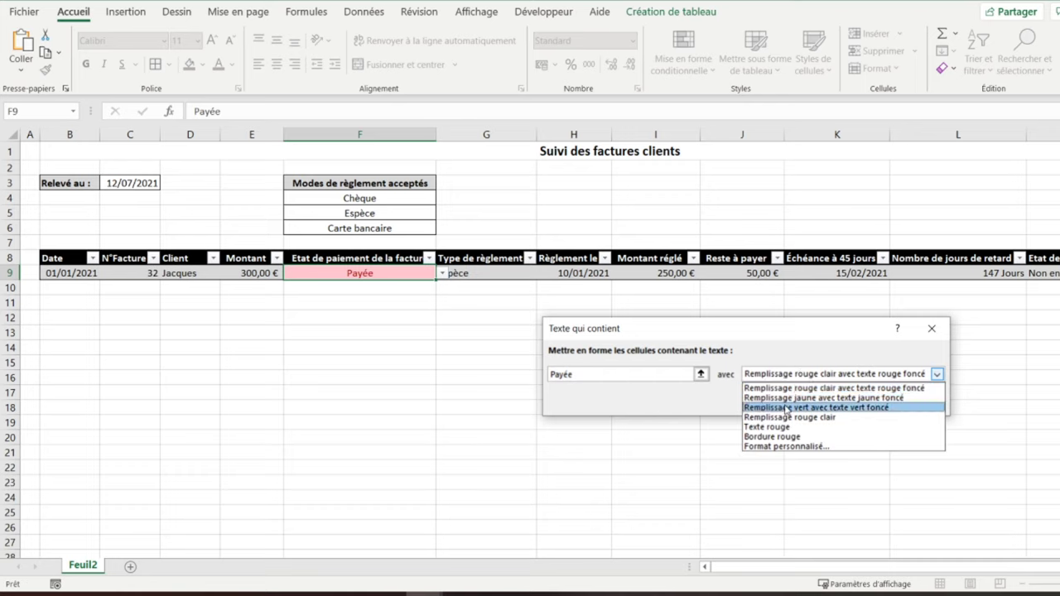
left_click(788, 408)
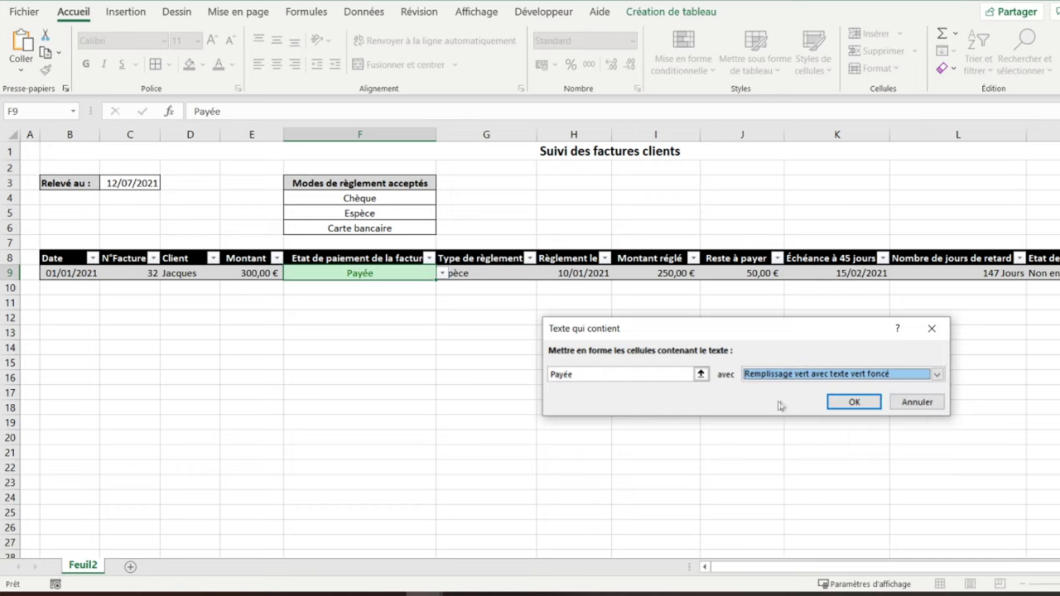
left_click(853, 402)
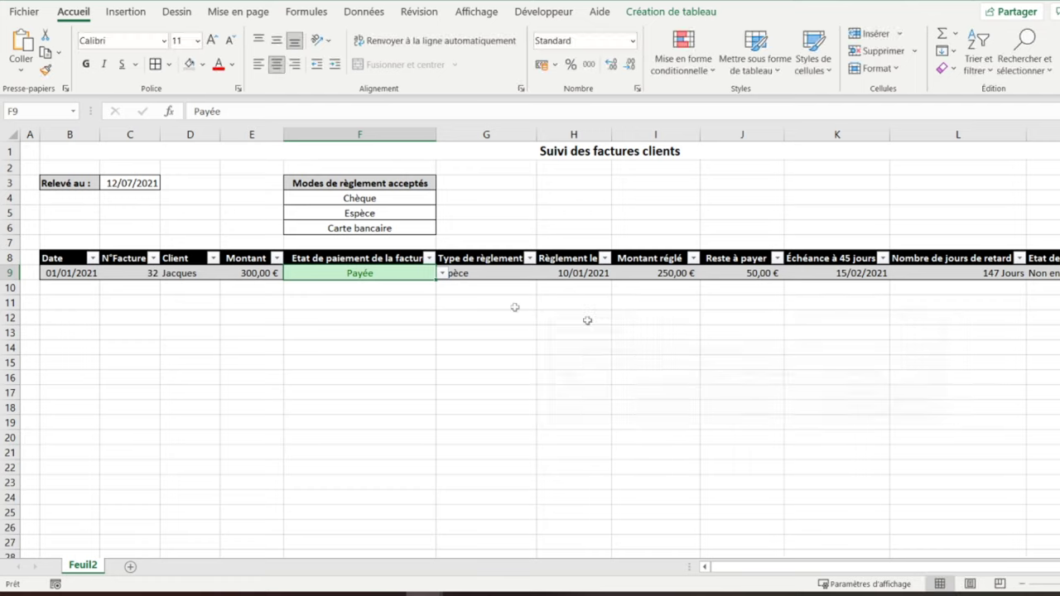
Add a light red fill with dark red text rule for Impayée.
left_click(442, 274)
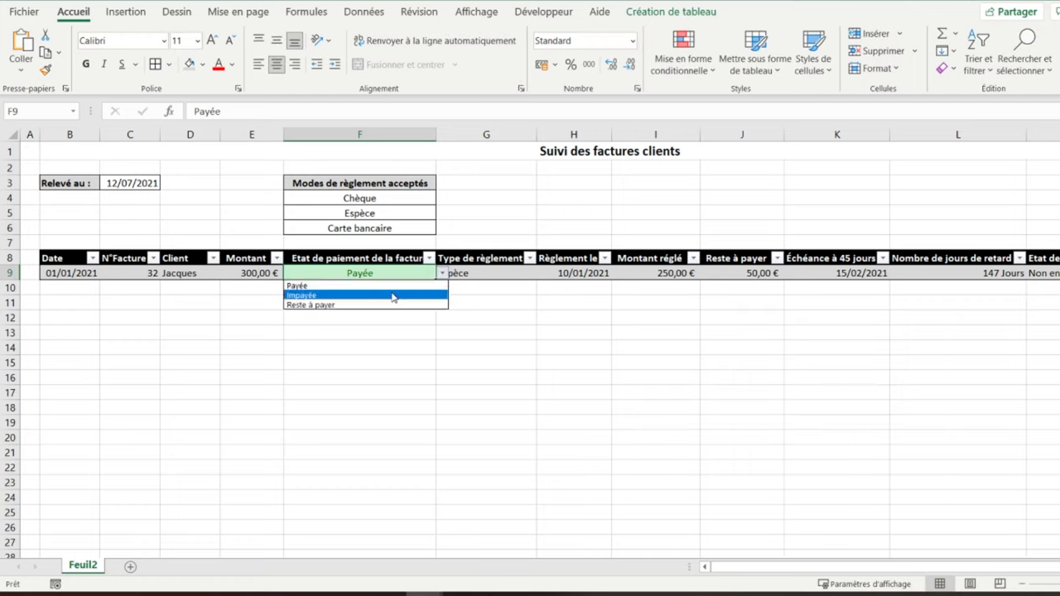
left_click(394, 296)
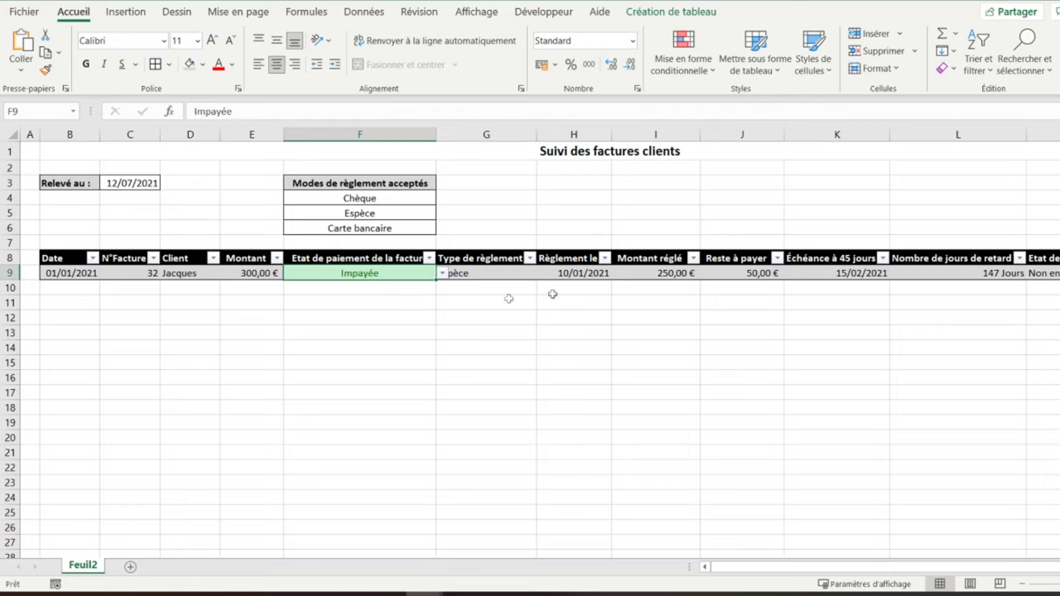
left_click(689, 64)
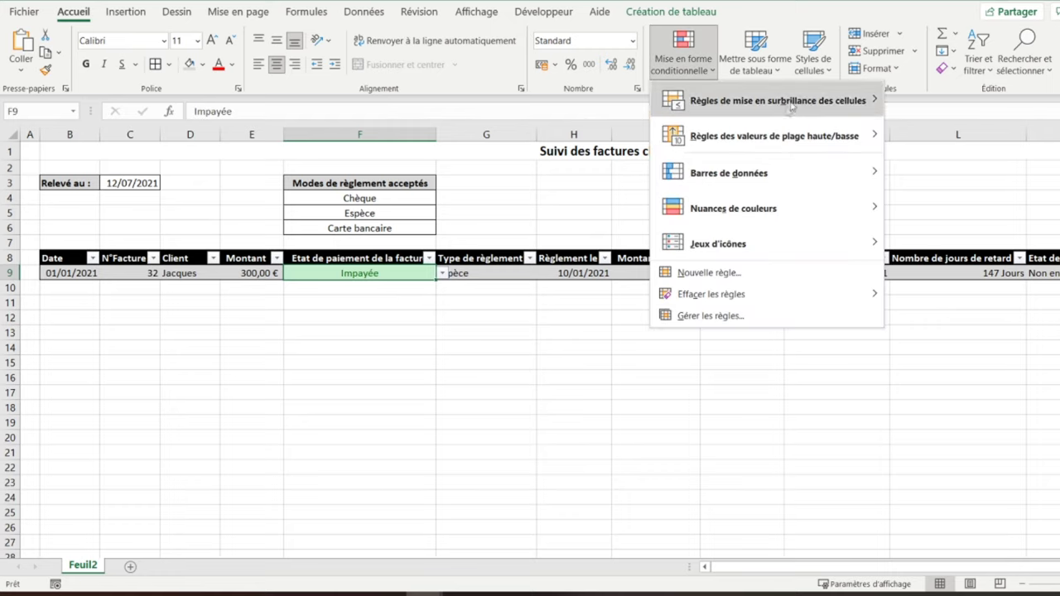
mouse_move(771, 101)
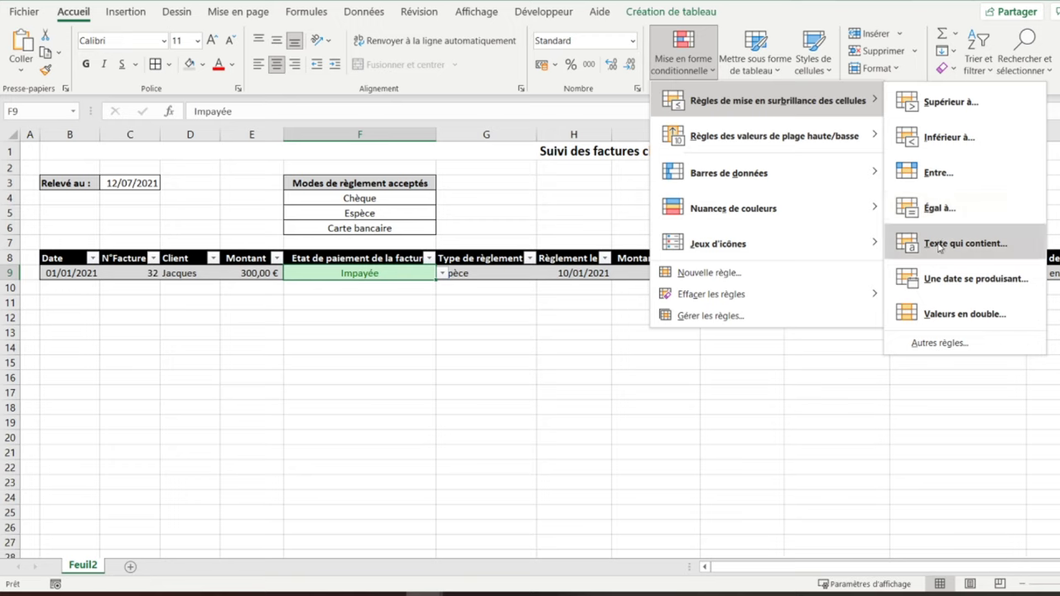
left_click(940, 246)
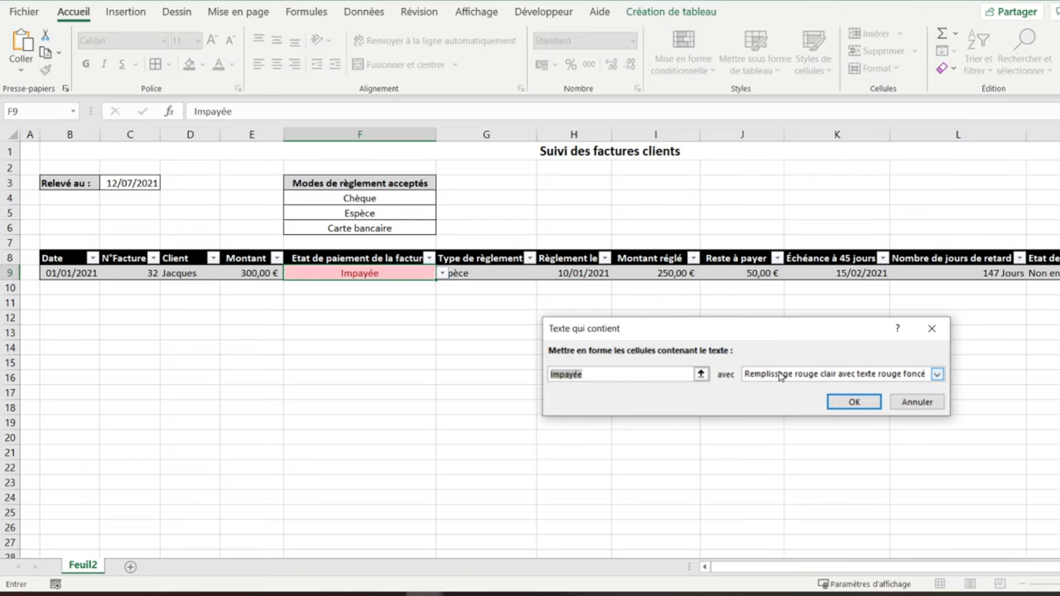
left_click(853, 404)
Test the colours by cycling F9 through Payée and Reste à payer, ending on Impayée.
left_click(443, 273)
left_click(409, 286)
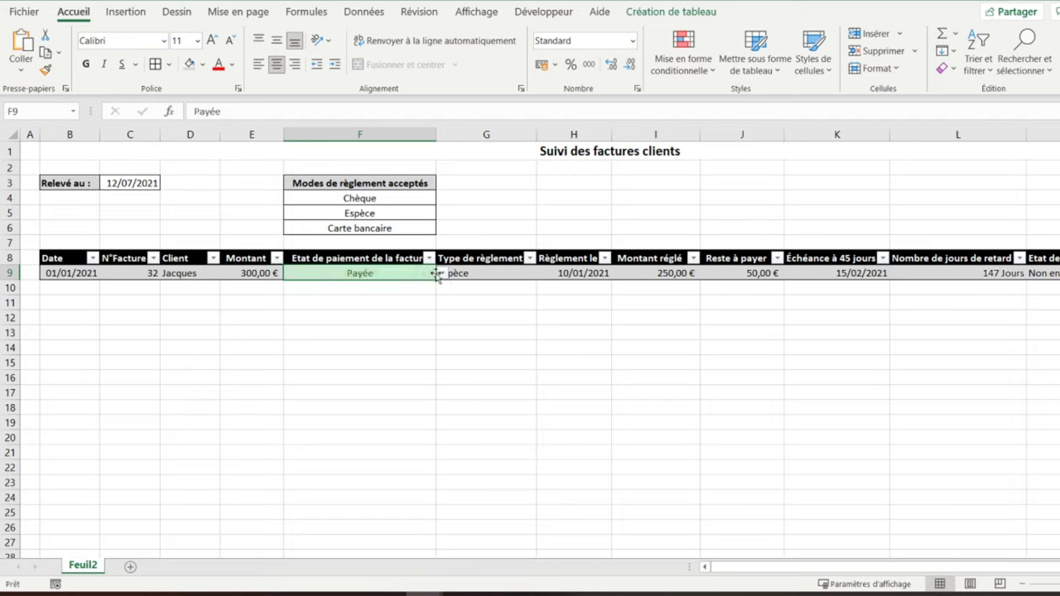
left_click(443, 274)
left_click(394, 304)
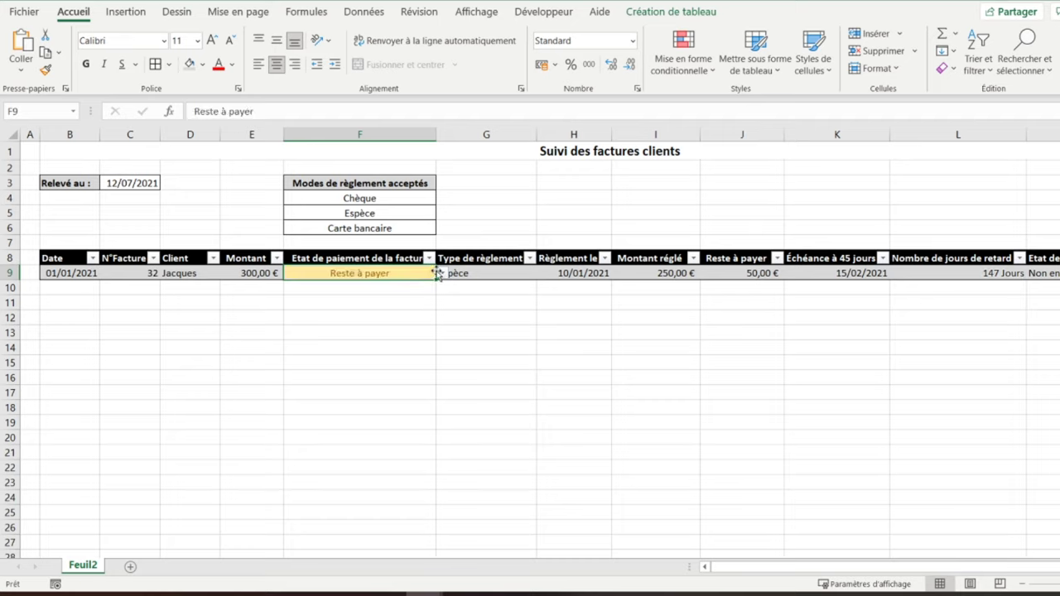
left_click(442, 274)
left_click(418, 295)
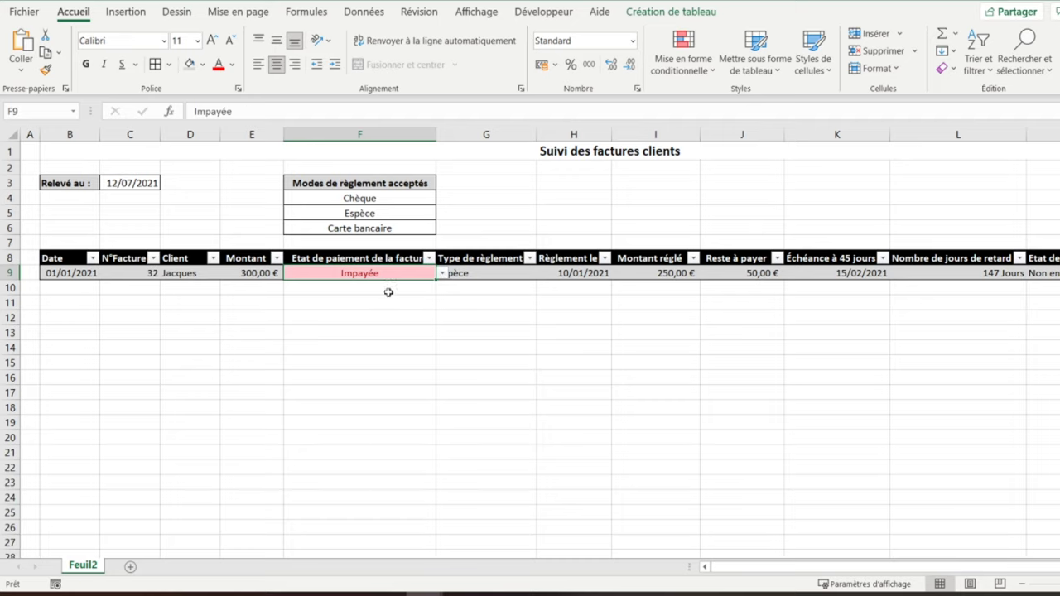
left_click(968, 275)
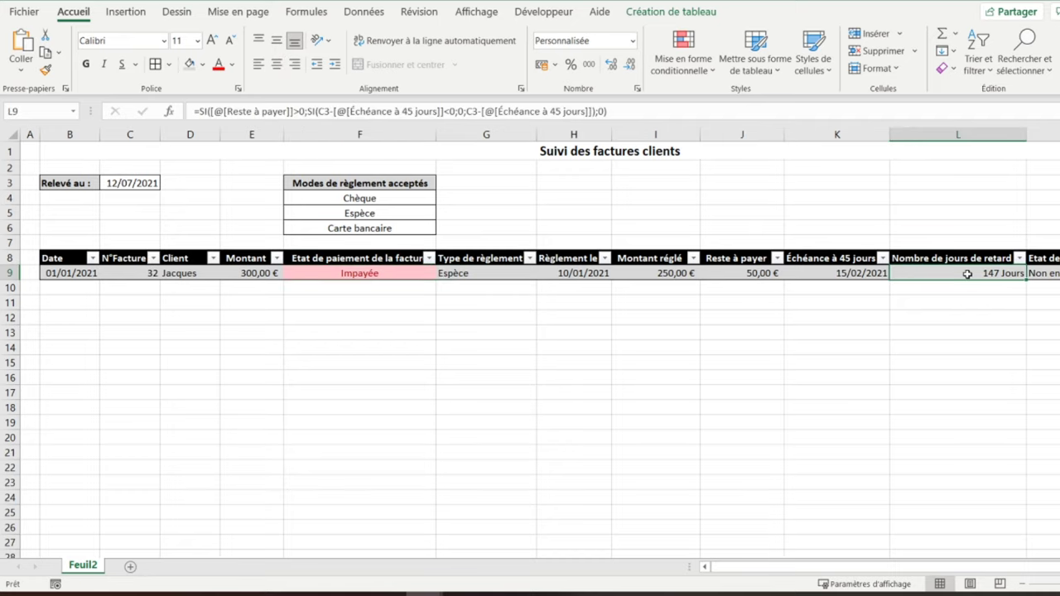
On reminder cell M9, add a Texte qui contient rule filling Non envoyée in light red.
key("Right")
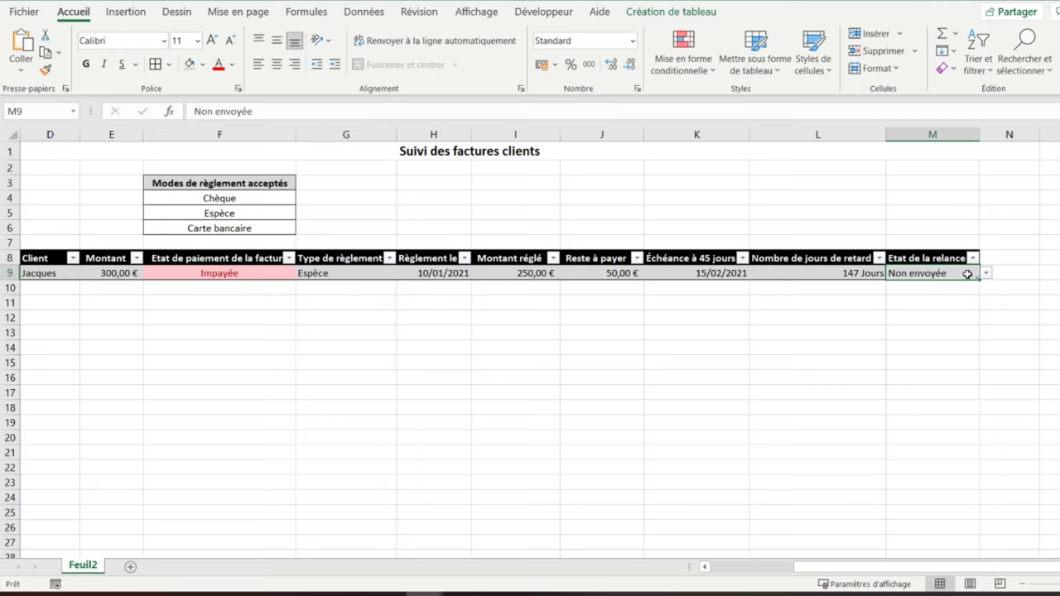
key("Right")
key("Right")
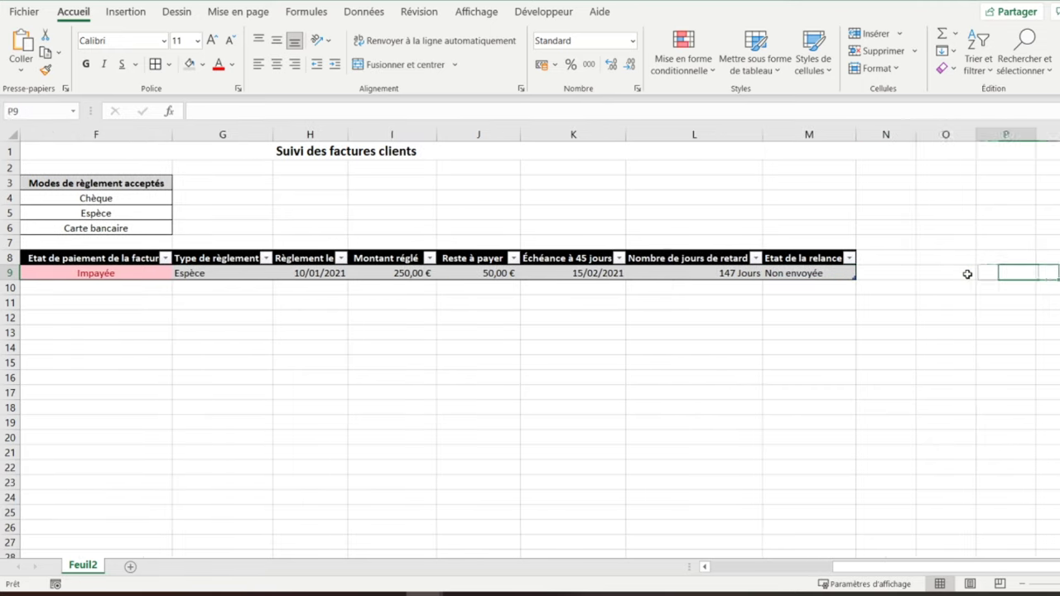
key("Left")
key("Left")
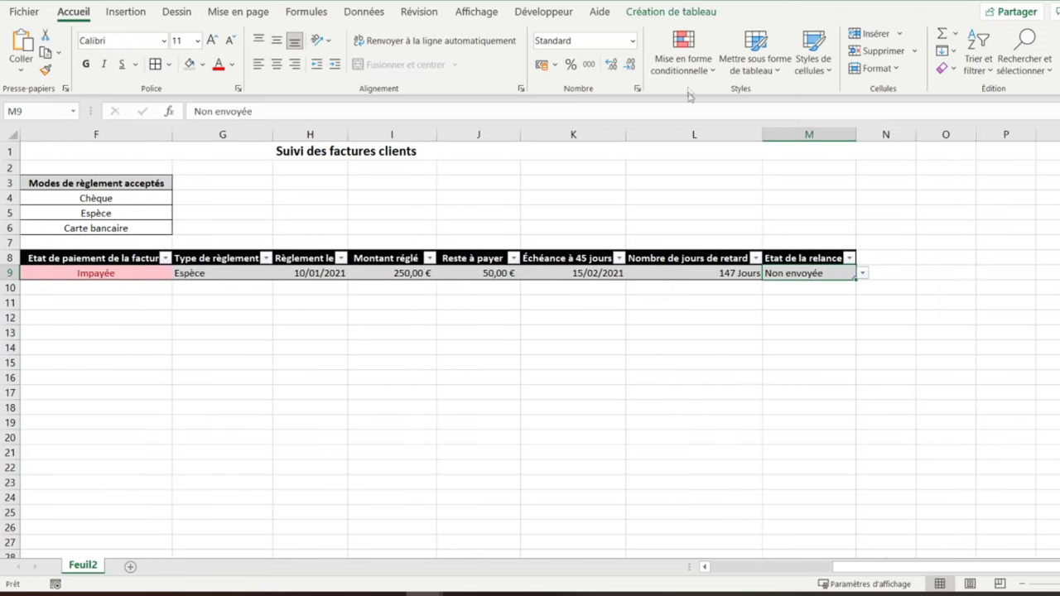
left_click(693, 68)
mouse_move(777, 100)
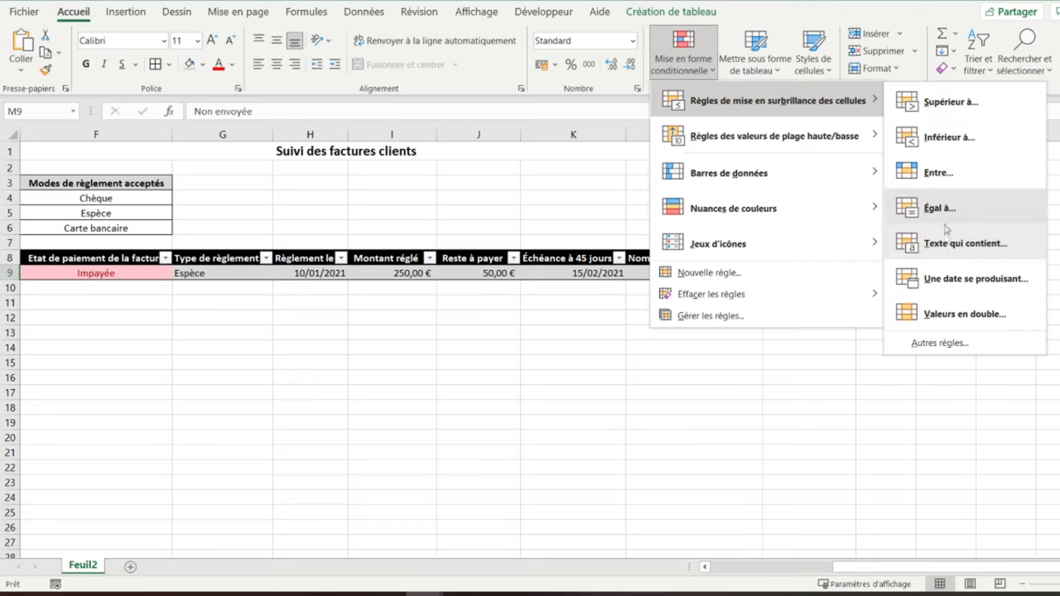
left_click(947, 255)
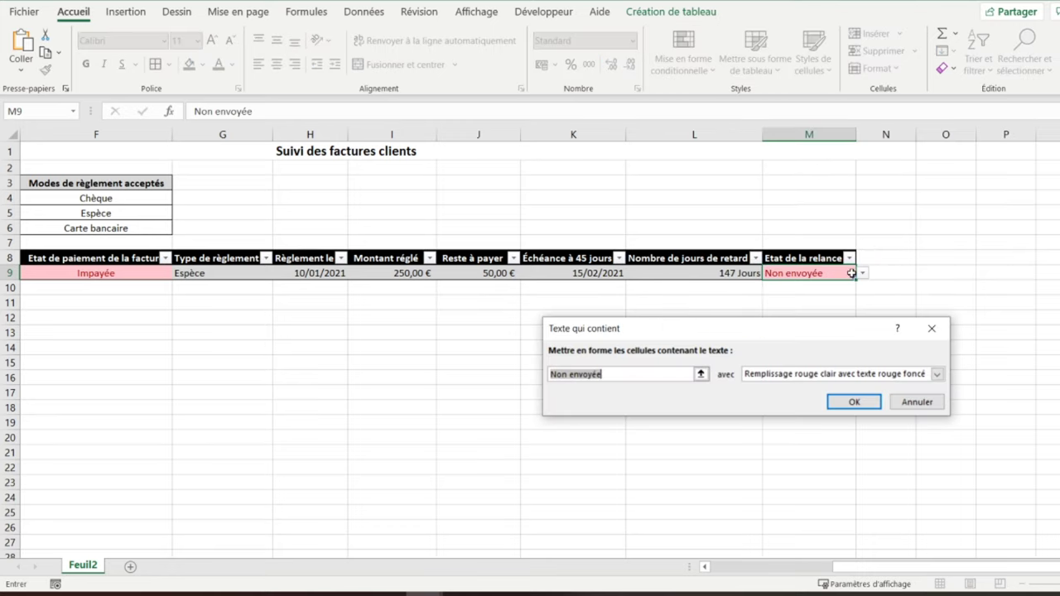
left_click(853, 402)
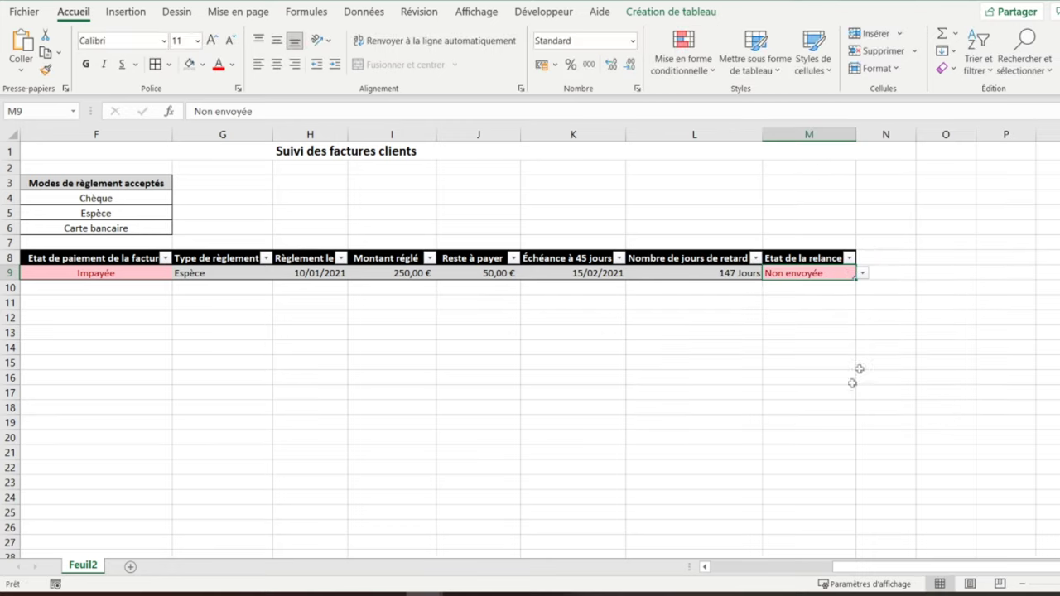
Set M9 to Envoyée and add a rule giving Envoyée green fill with dark green text.
left_click(862, 274)
left_click(836, 287)
left_click(683, 60)
mouse_move(777, 100)
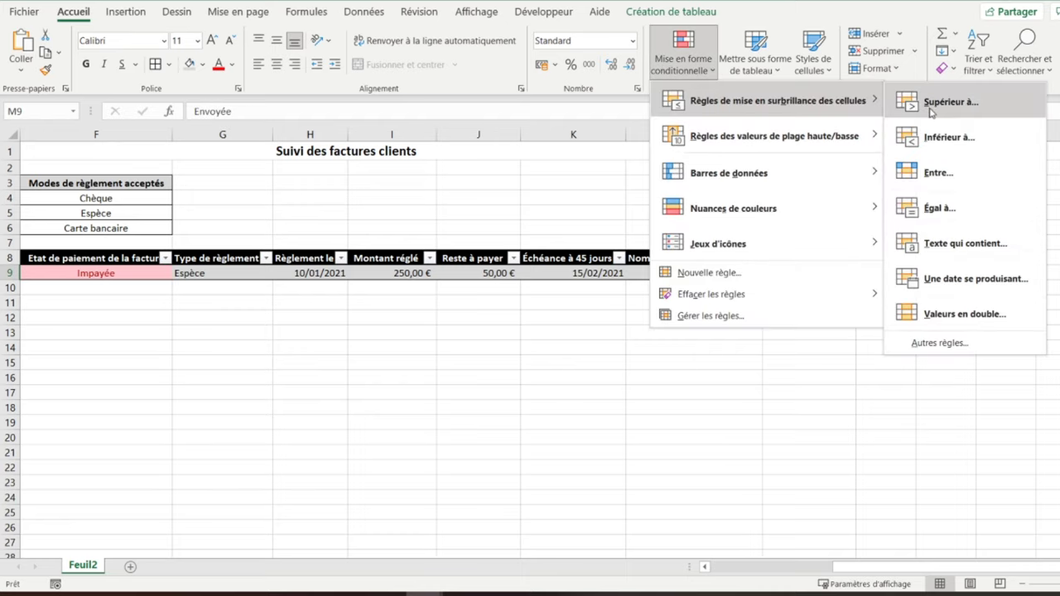
left_click(941, 243)
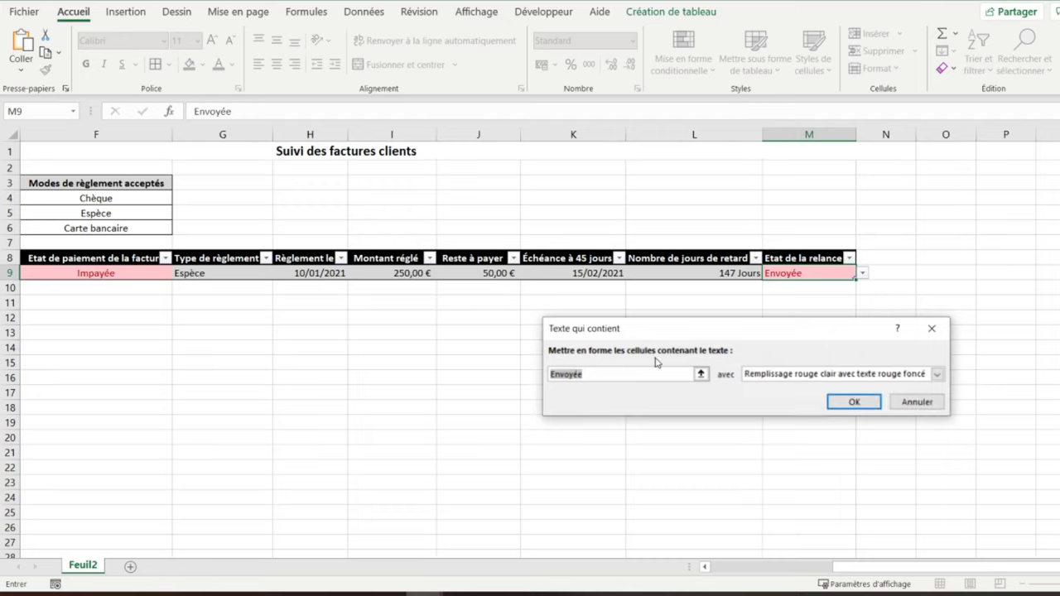
left_click(797, 378)
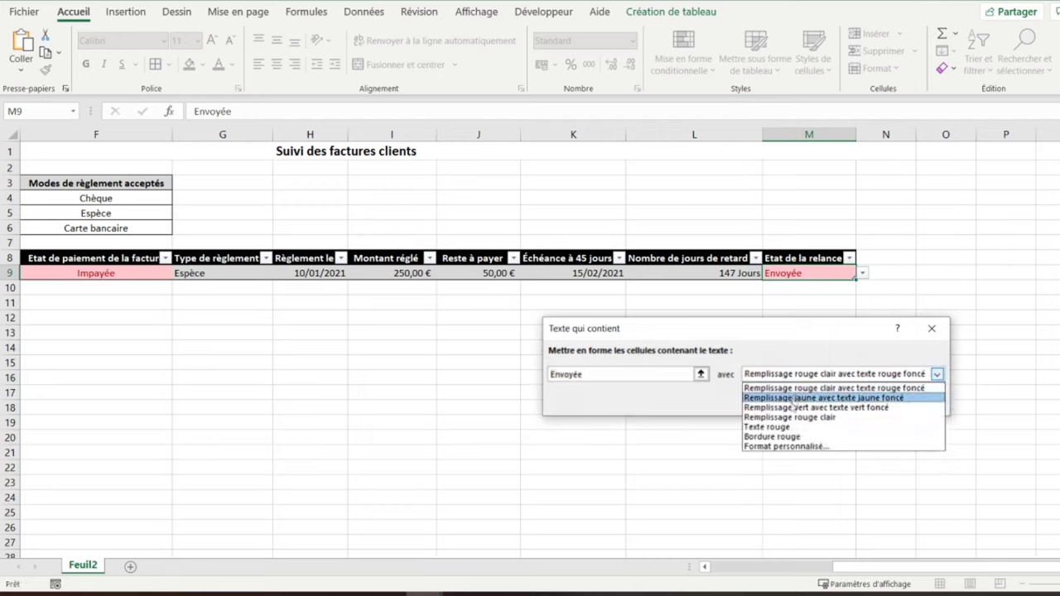
left_click(795, 396)
left_click(837, 402)
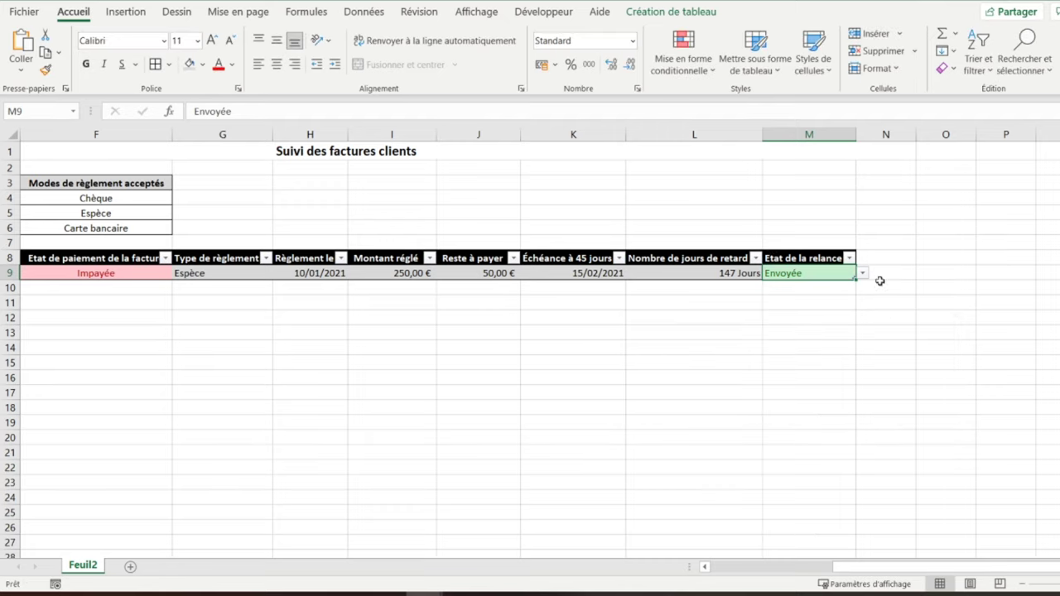
Set M9's reminder status to Pas de relance à faire and move back to B9.
left_click(863, 273)
left_click(807, 304)
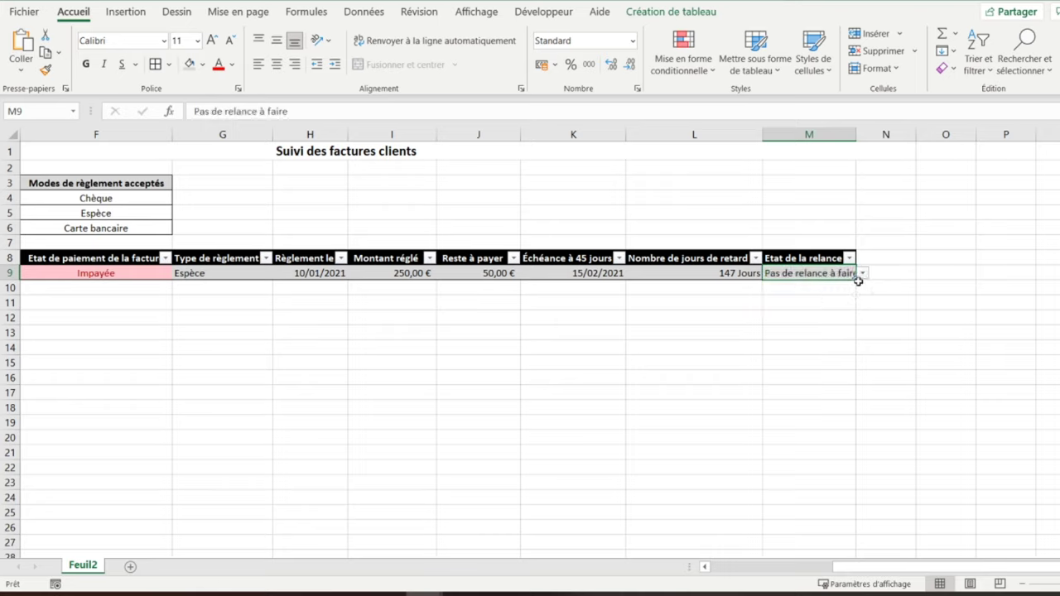
key("Left")
key("Left")
key("Left")
key("Left")
key("Left")
key("Left")
key("Left")
key("Left")
key("Left")
key("Left")
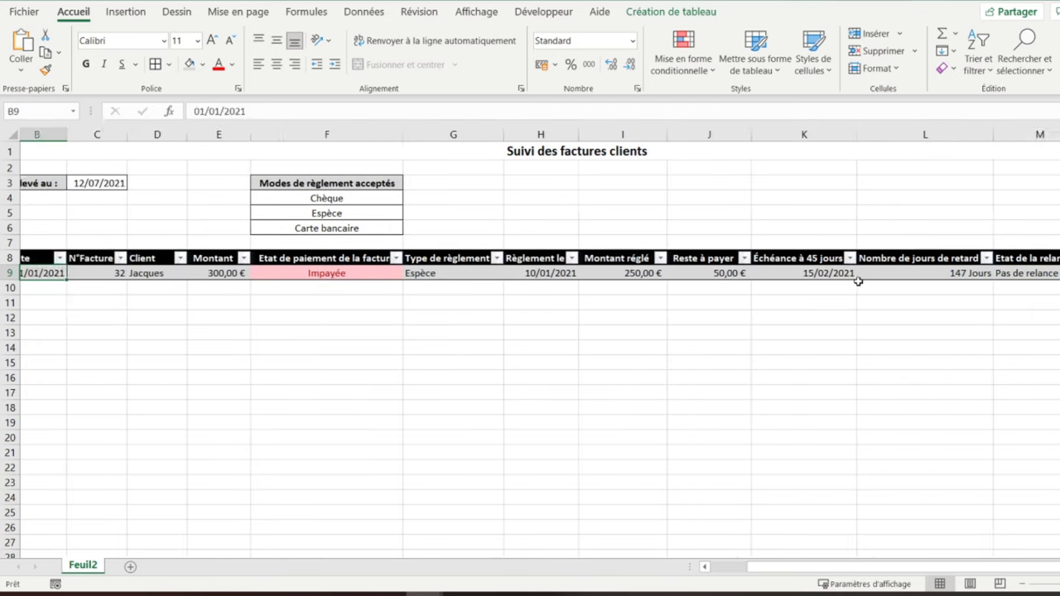
key("Left")
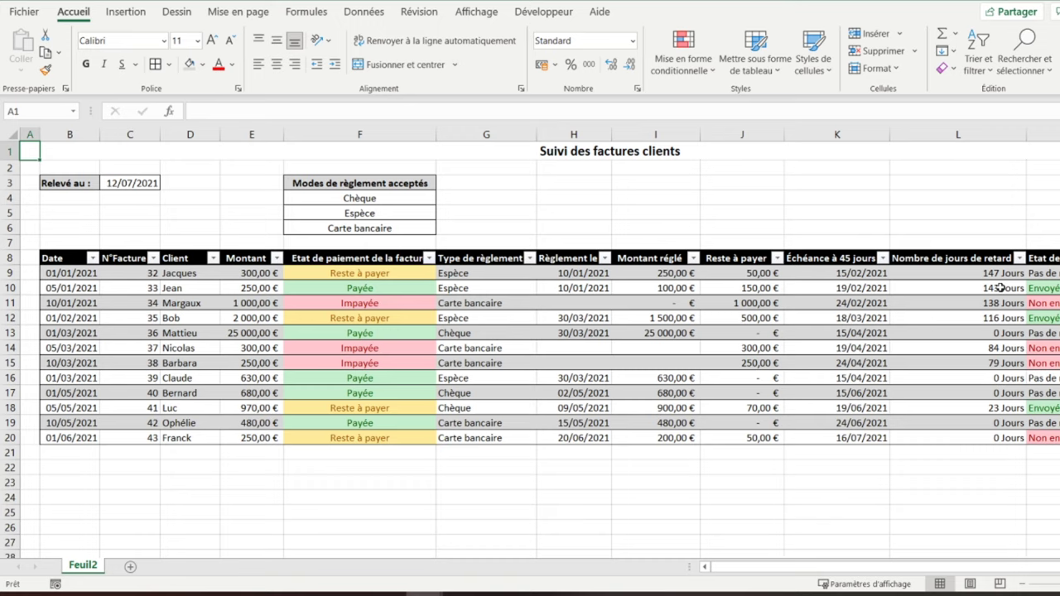
Bring up the Affichage sheet display options.
left_click(466, 13)
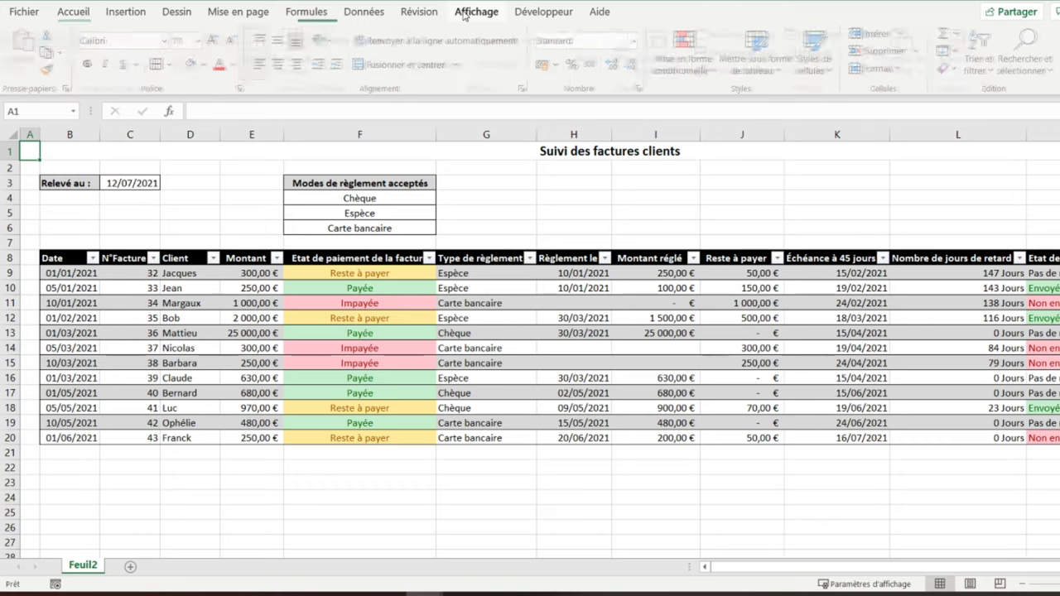
Uncheck Quadrillage to hide gridlines, then review cells M9, I9 and K9 and return to A1.
left_click(415, 64)
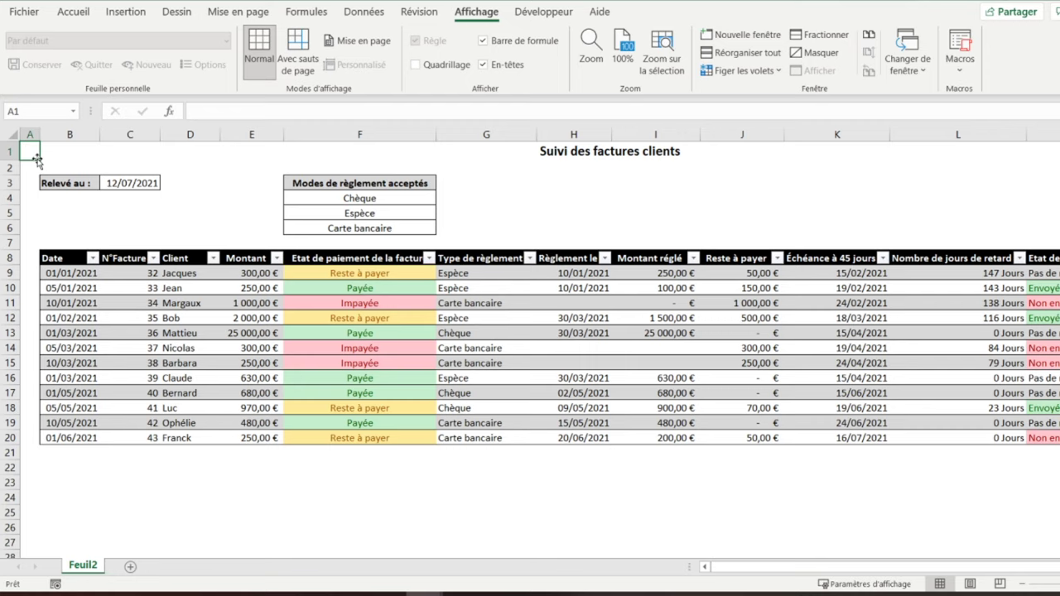
left_click(1031, 273)
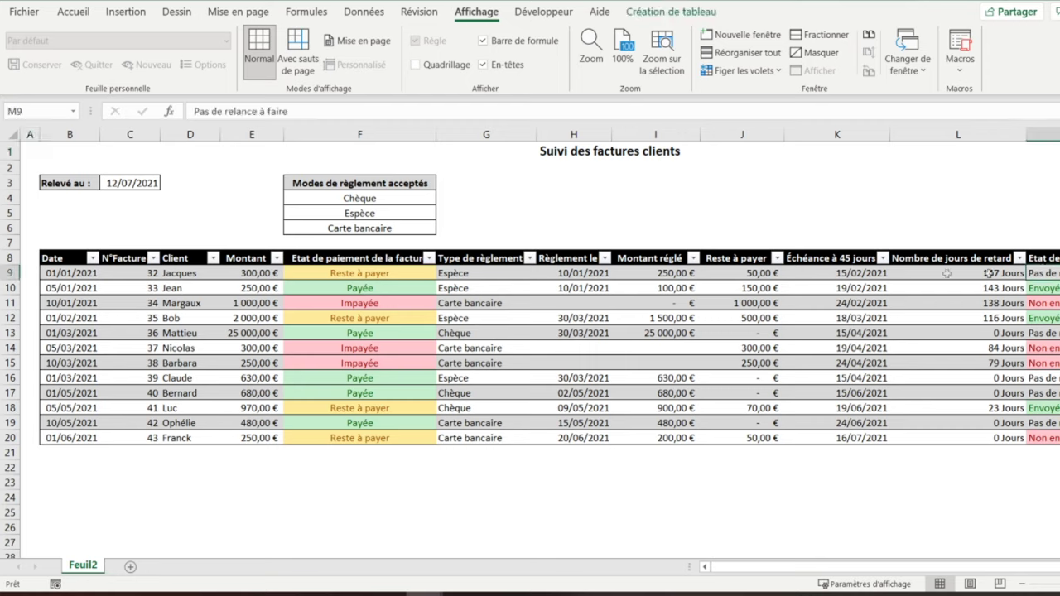
left_click(656, 273)
left_click(827, 272)
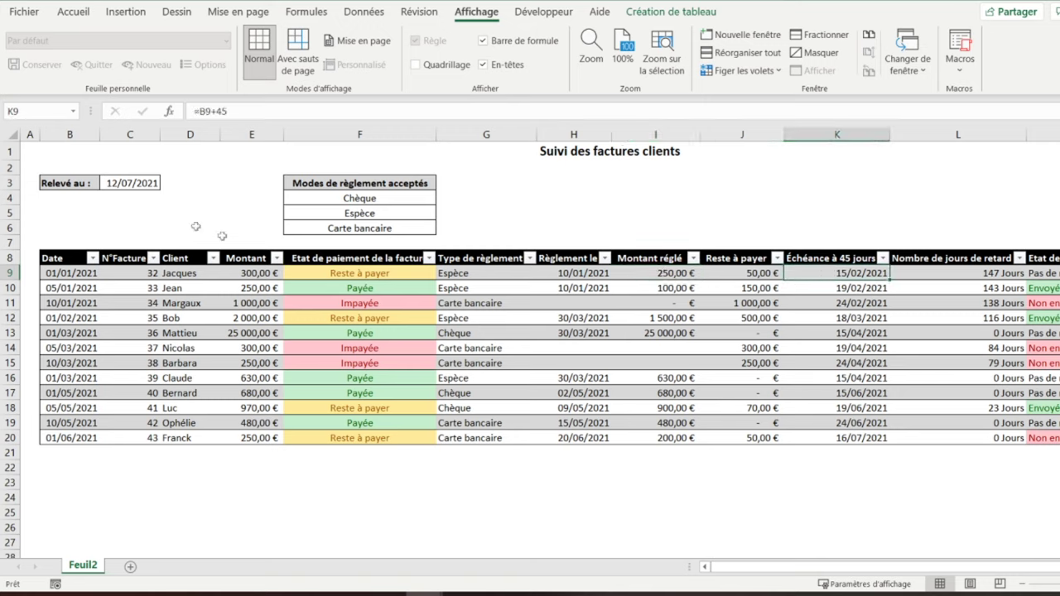
left_click(29, 150)
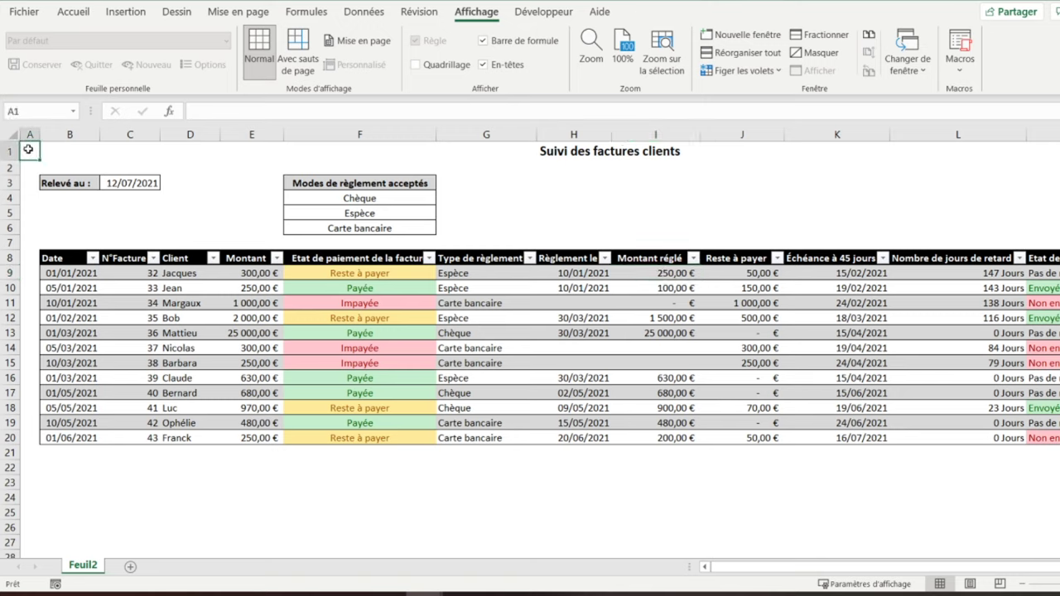